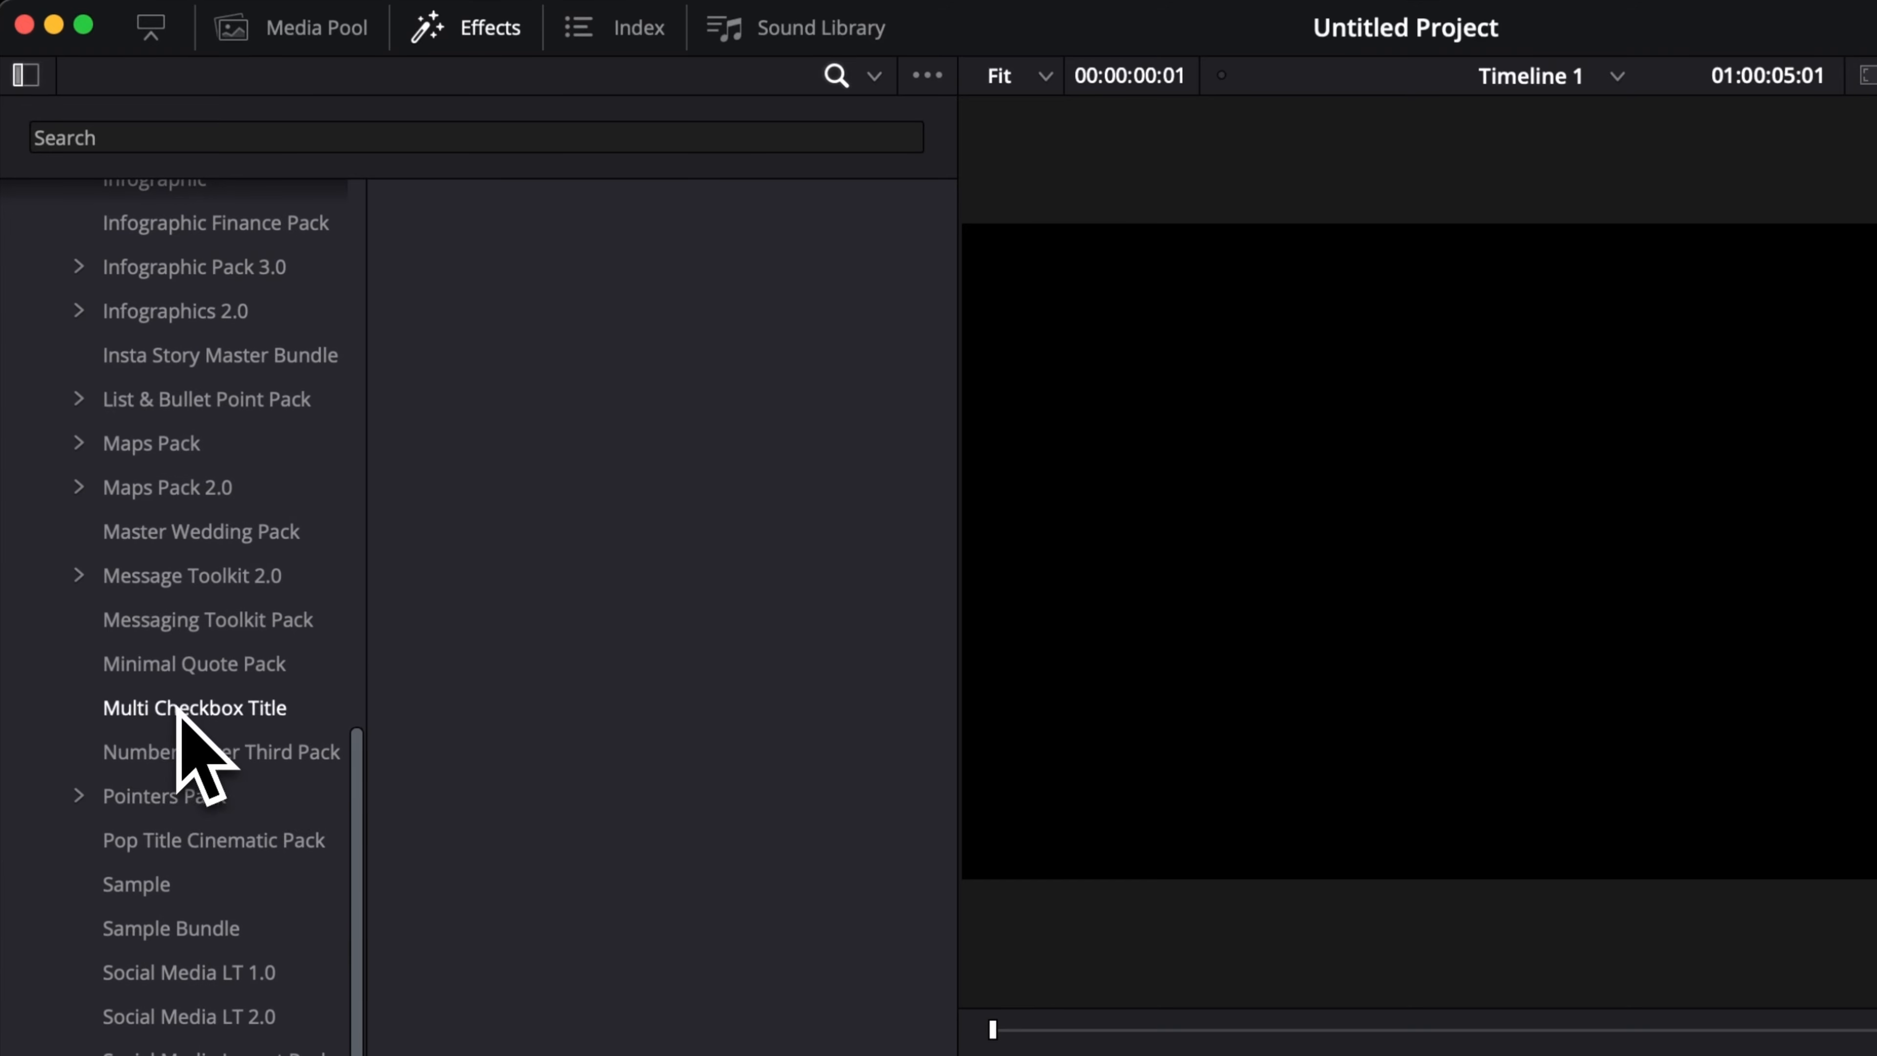
Add the Cinematic Hype 2.0 Sample (VES) title from the Sample category to the start of the timeline and preview it.
left_click(153, 891)
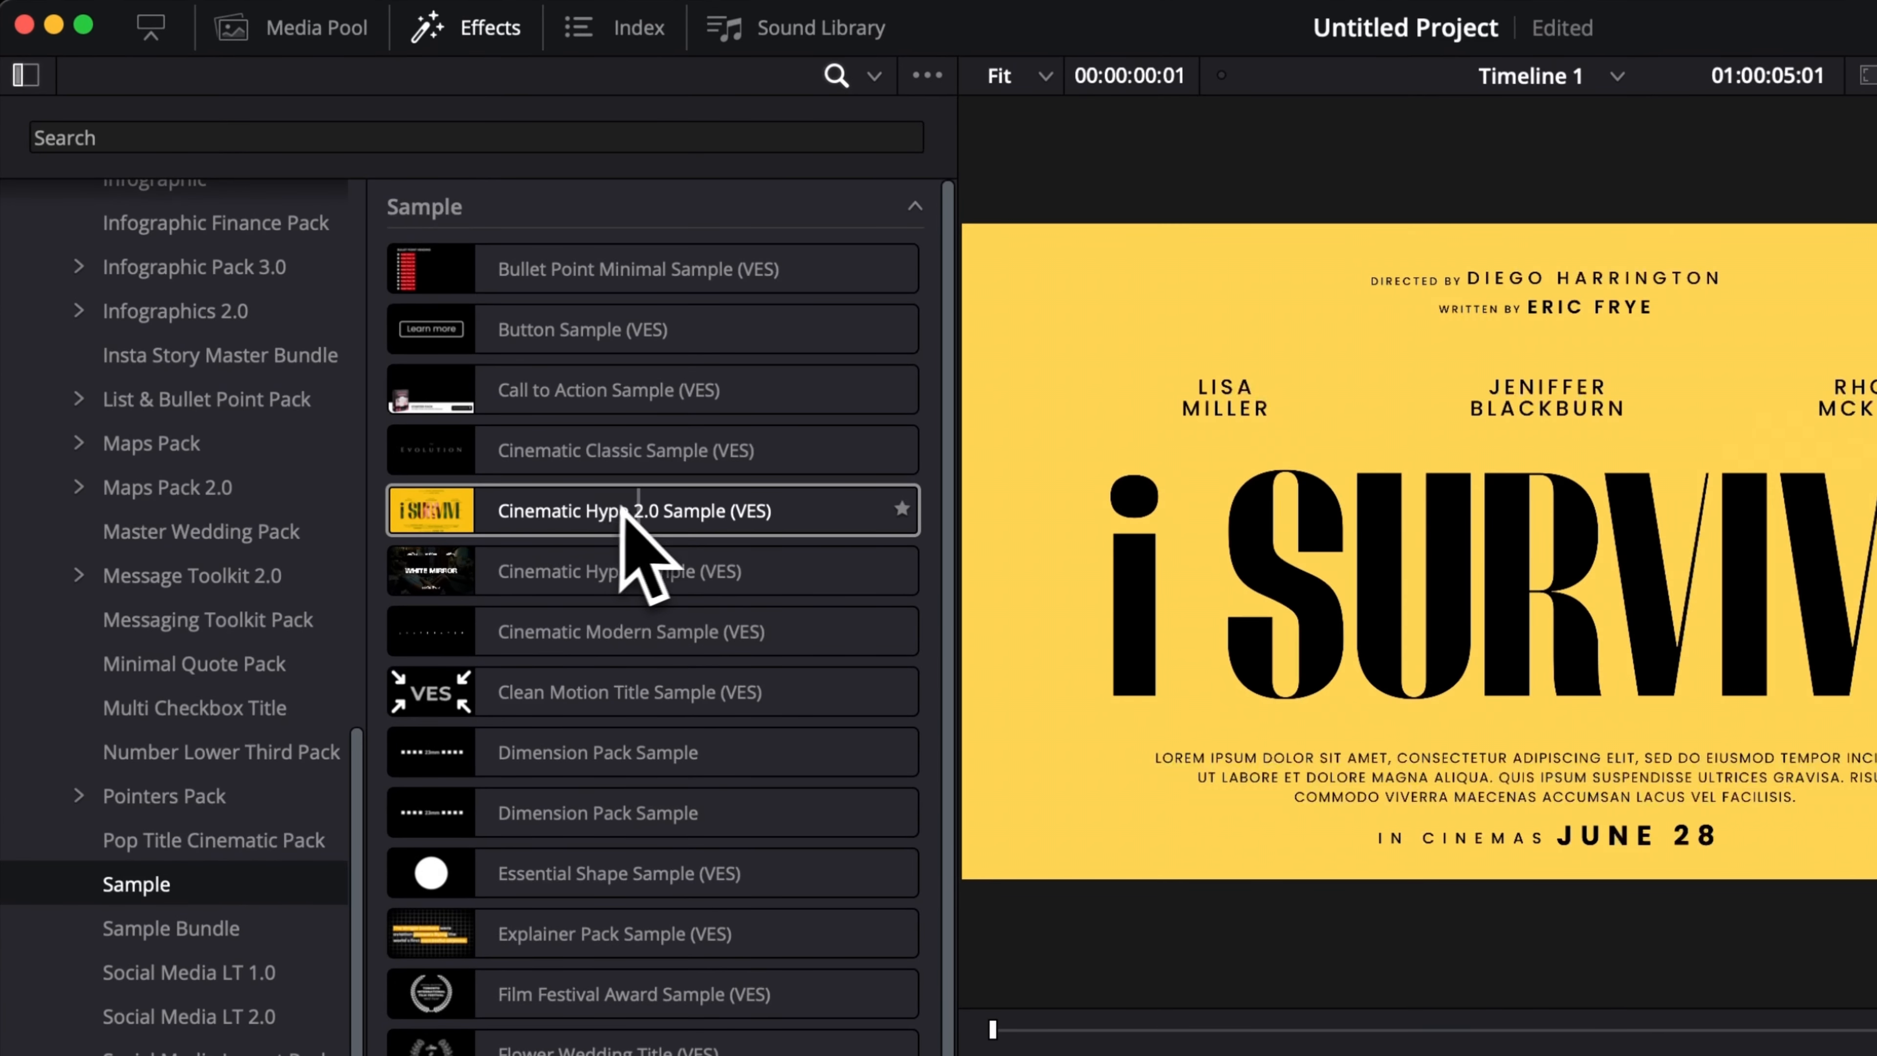
left_click_drag(653, 510, 1370, 1055)
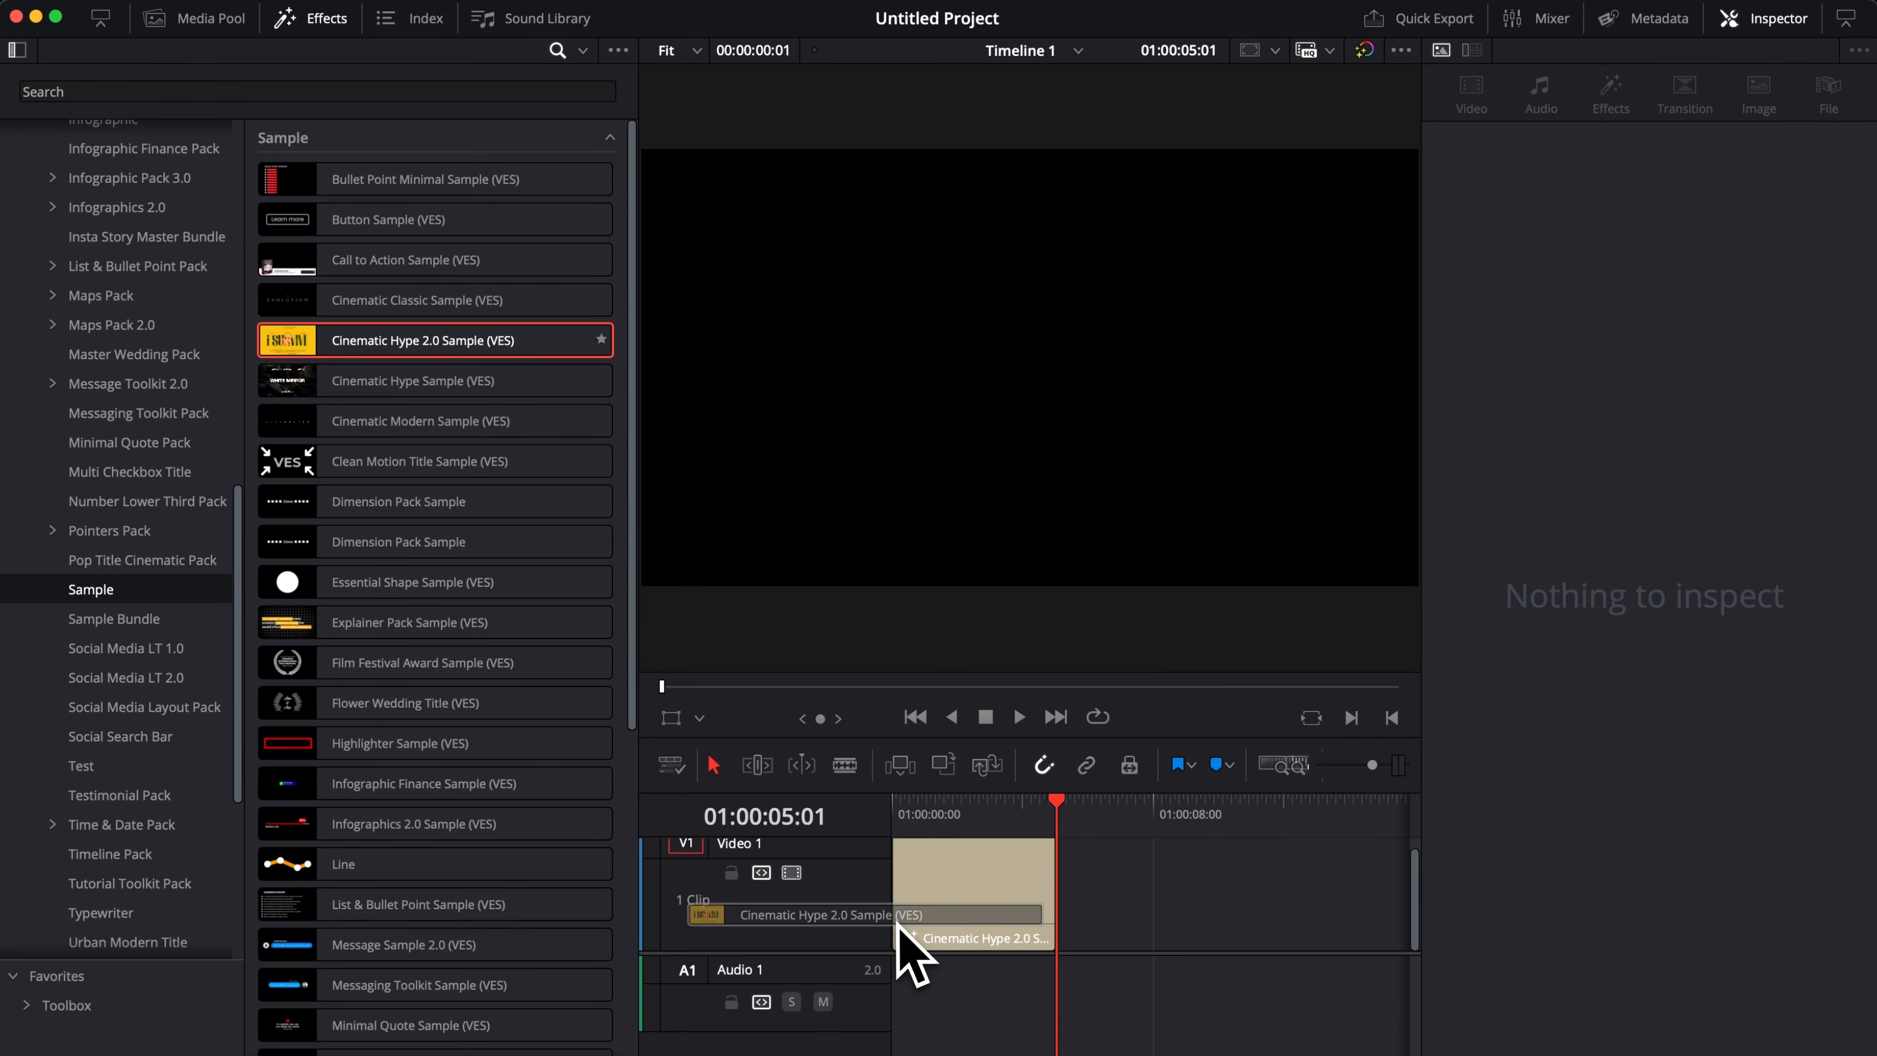
left_click_drag(910, 954, 914, 947)
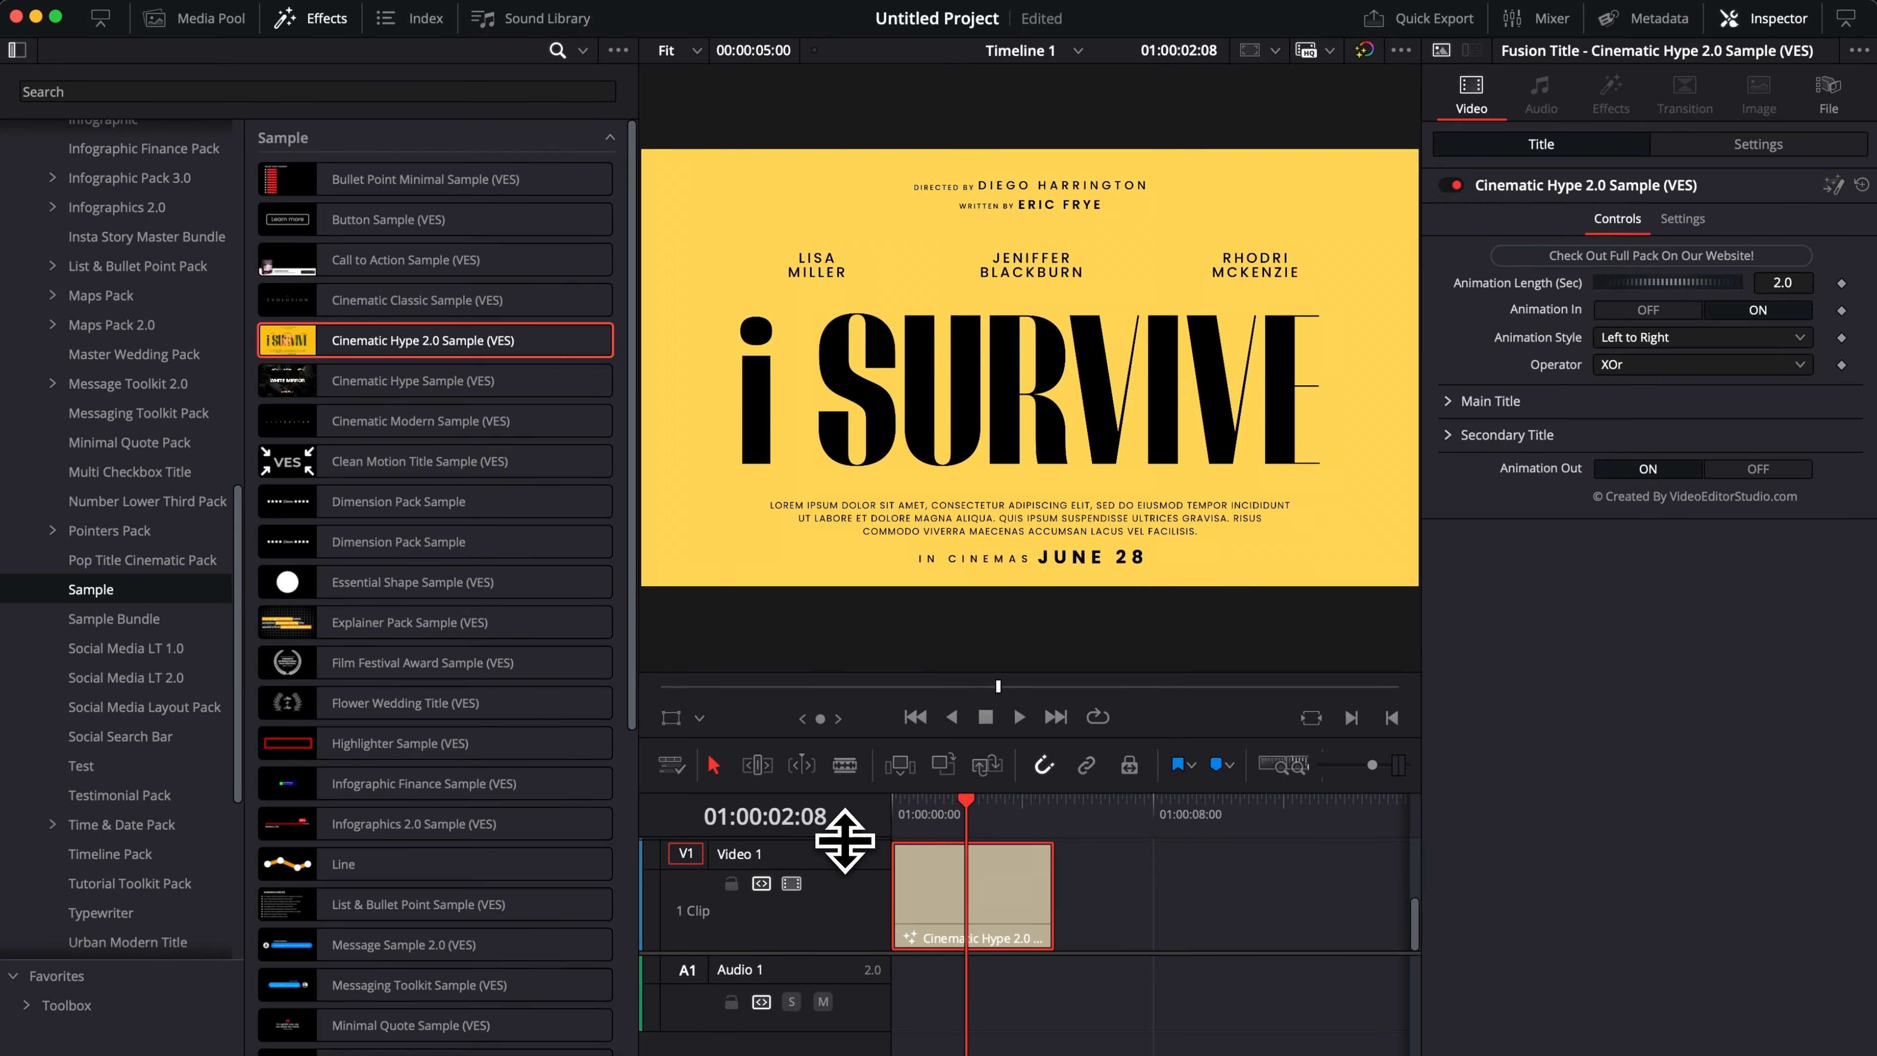
left_click_drag(845, 840, 849, 891)
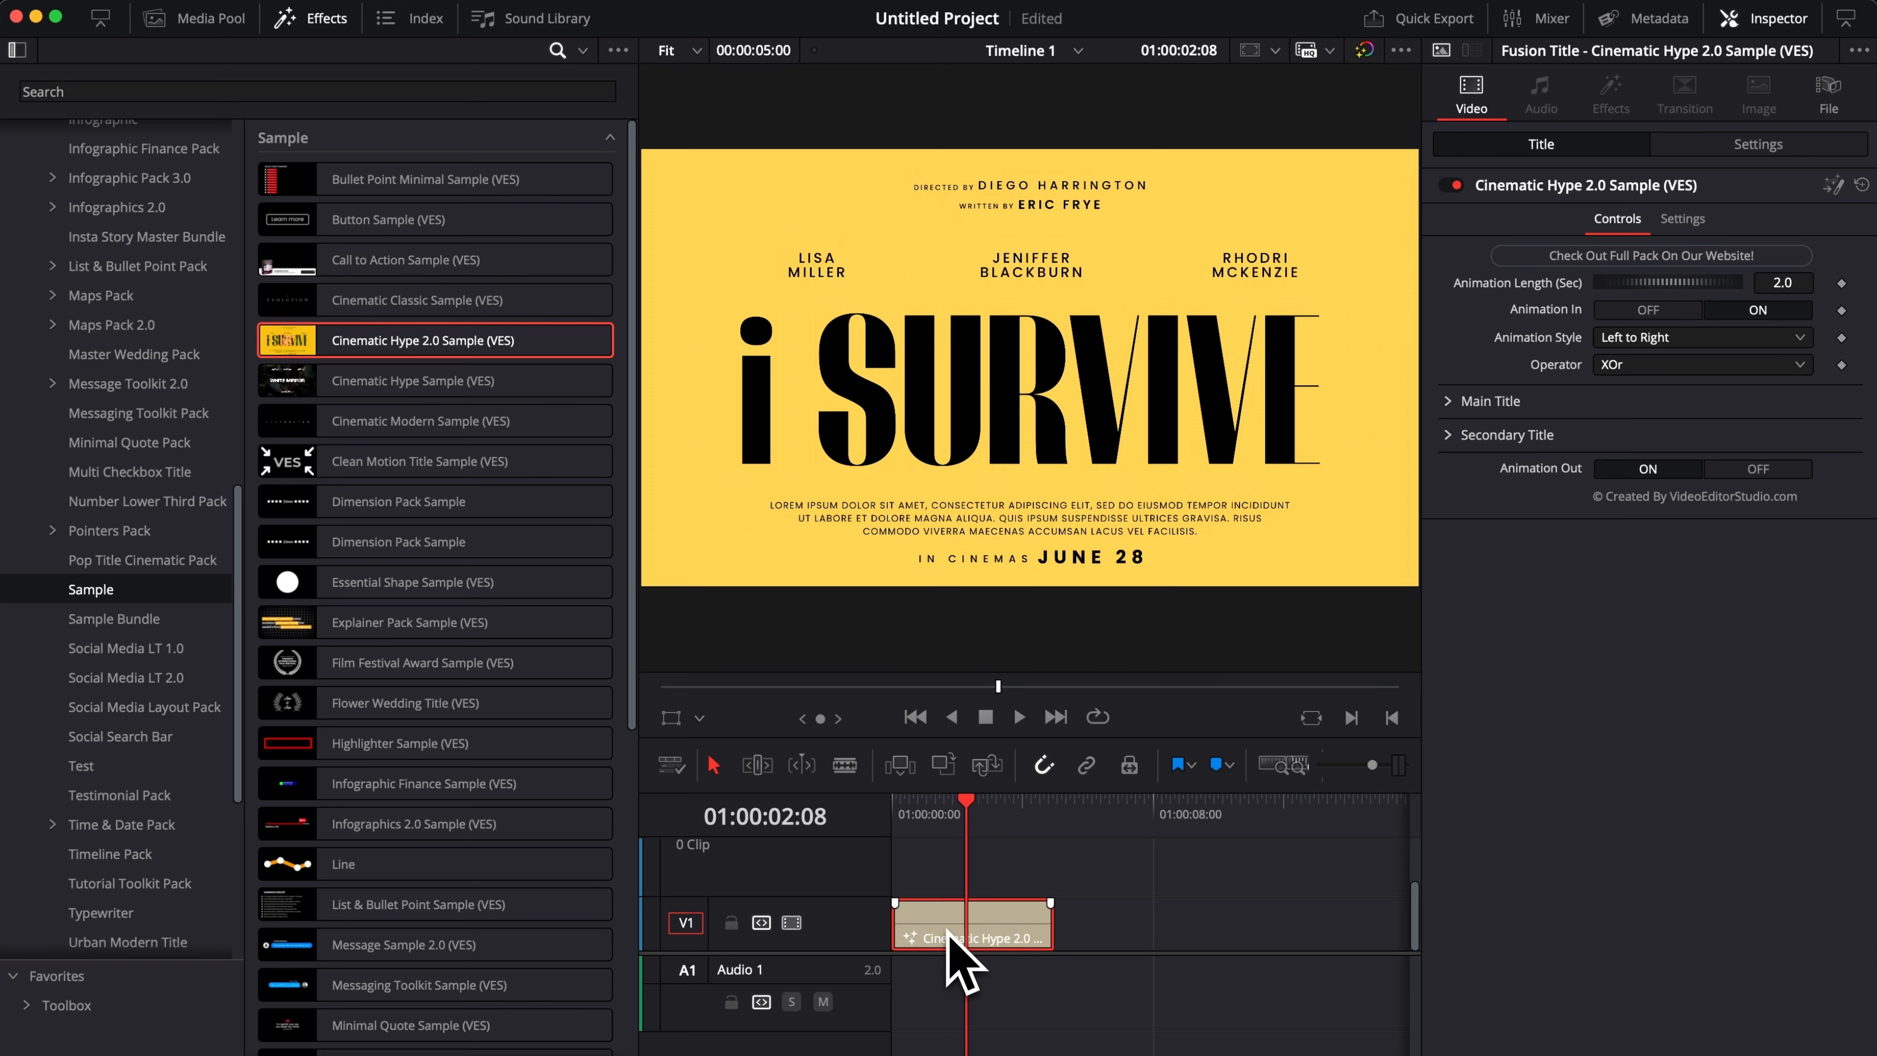
Move the title clip up to track V2 and place the Misty Water Surreal Woman video beneath it at the start of V1.
left_click_drag(946, 930, 946, 893)
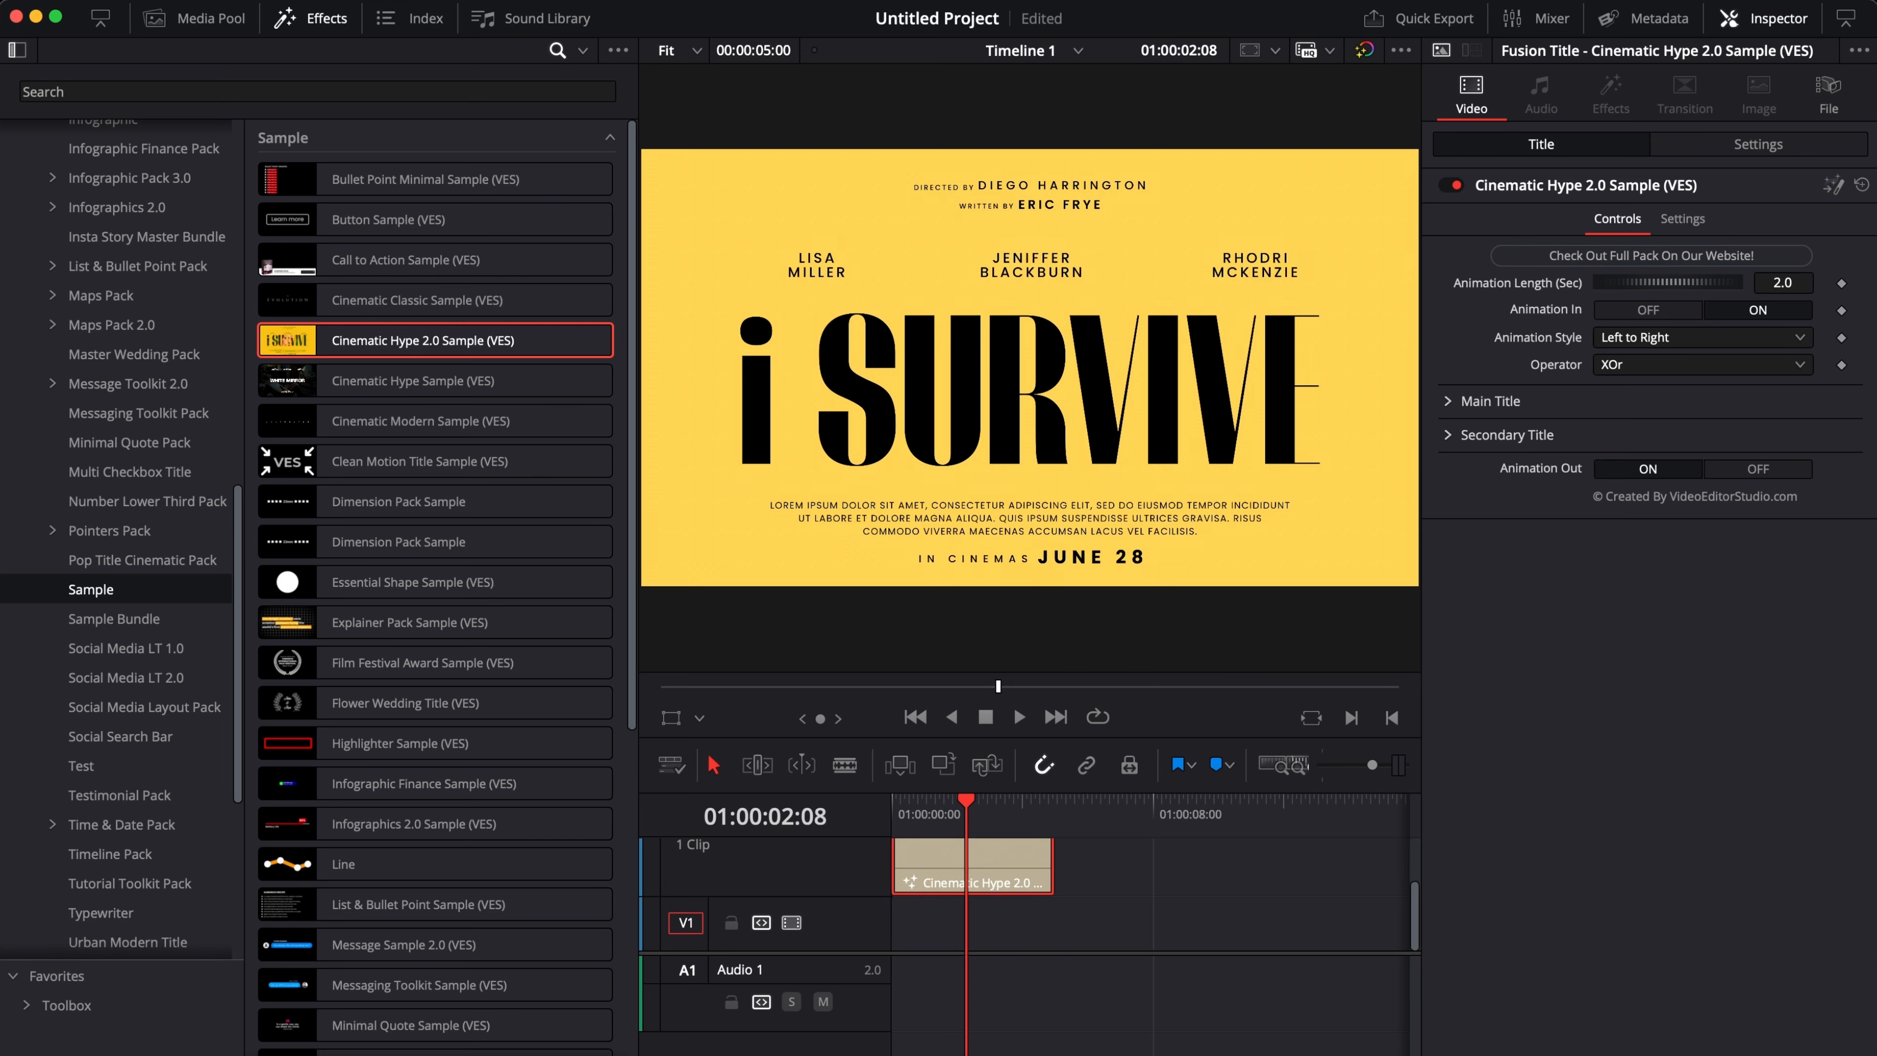
left_click(1329, 1052)
left_click_drag(1348, 1038, 903, 934)
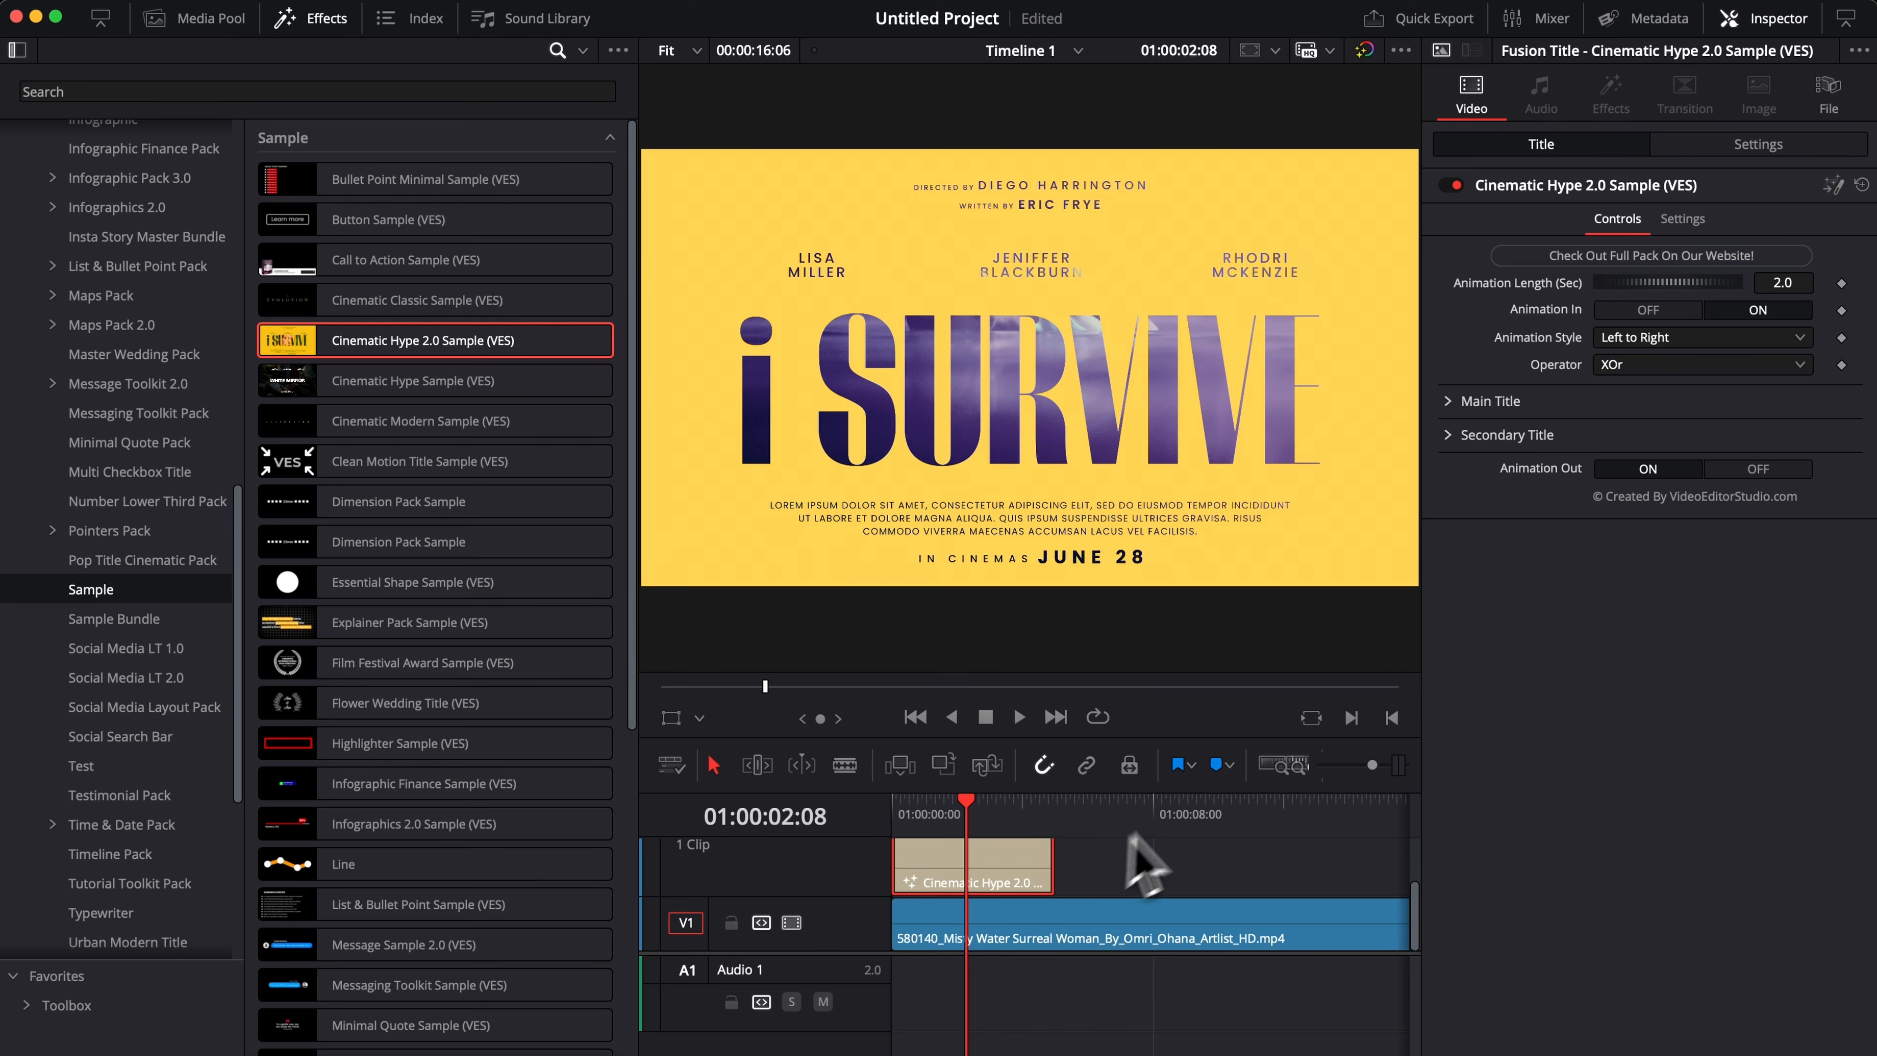
left_click_drag(1221, 806, 977, 813)
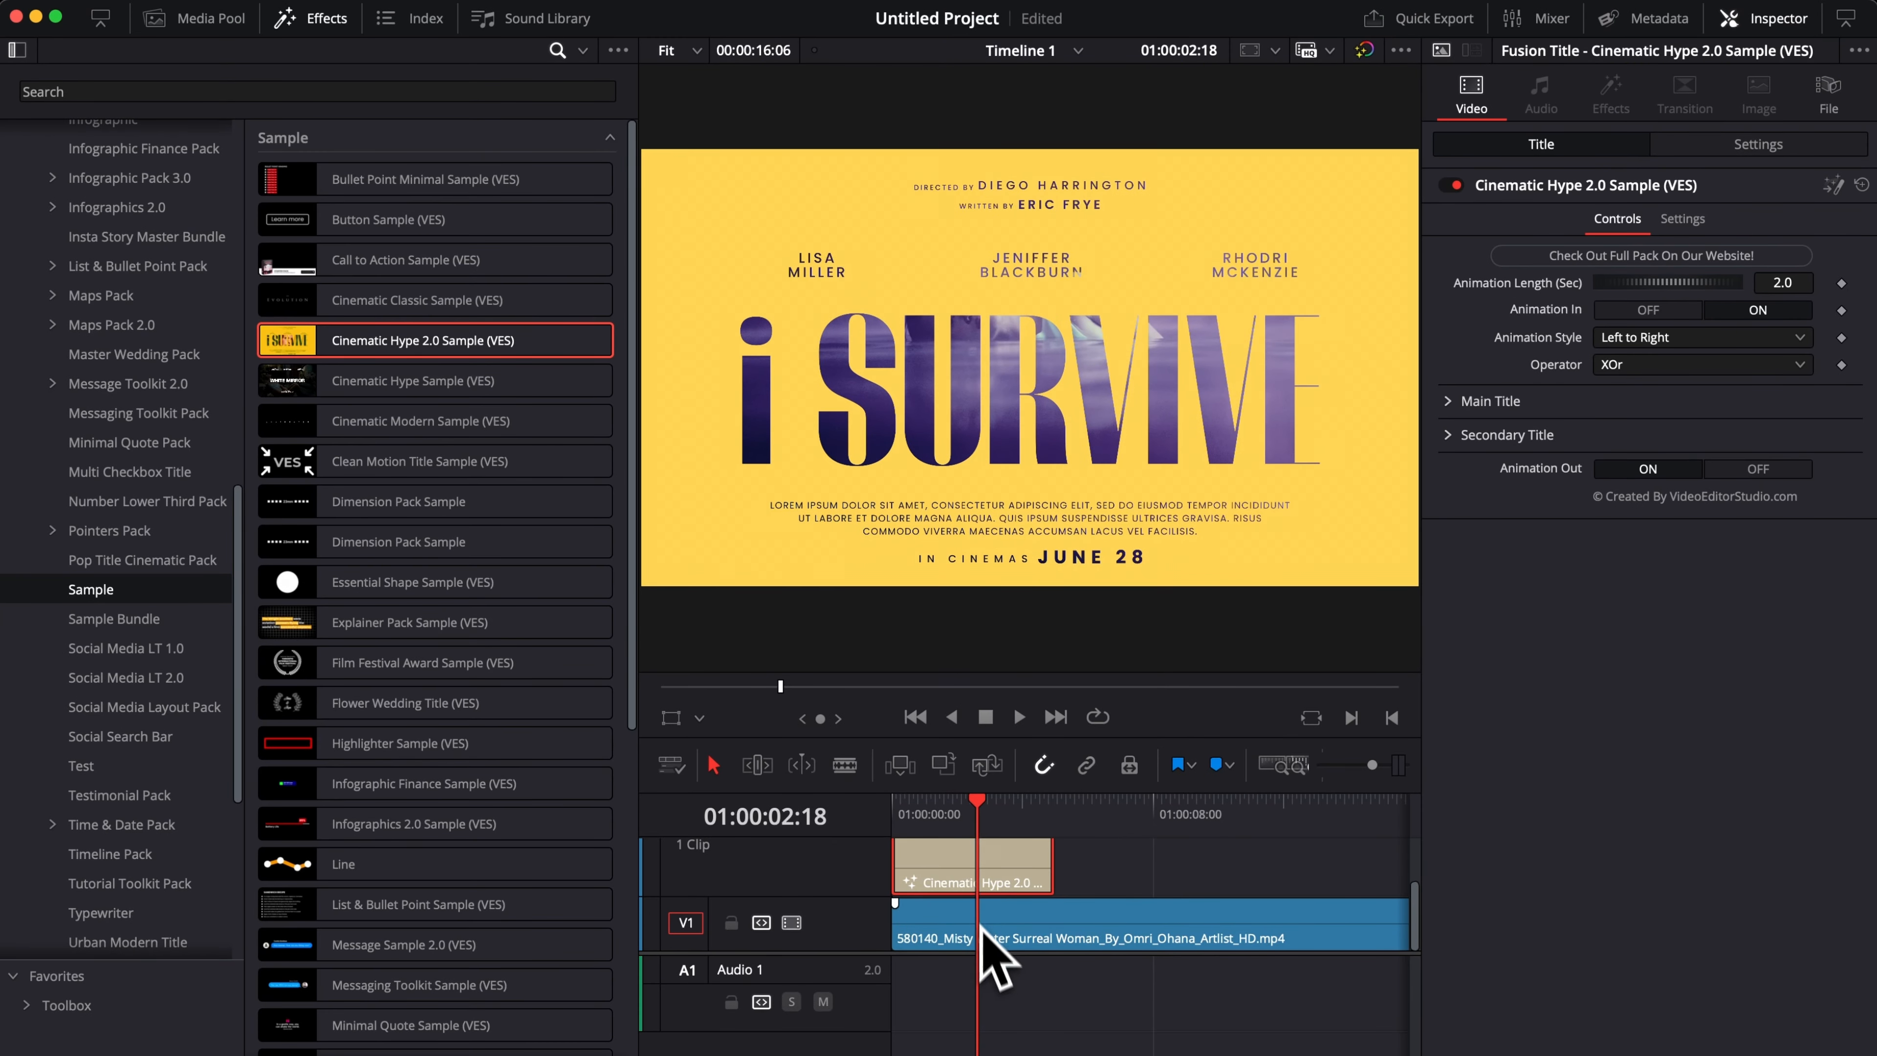
Set the water video clip's Zoom to 1.450 and its Position Y to -502 so the woman sits inside the title letters.
left_click(997, 935)
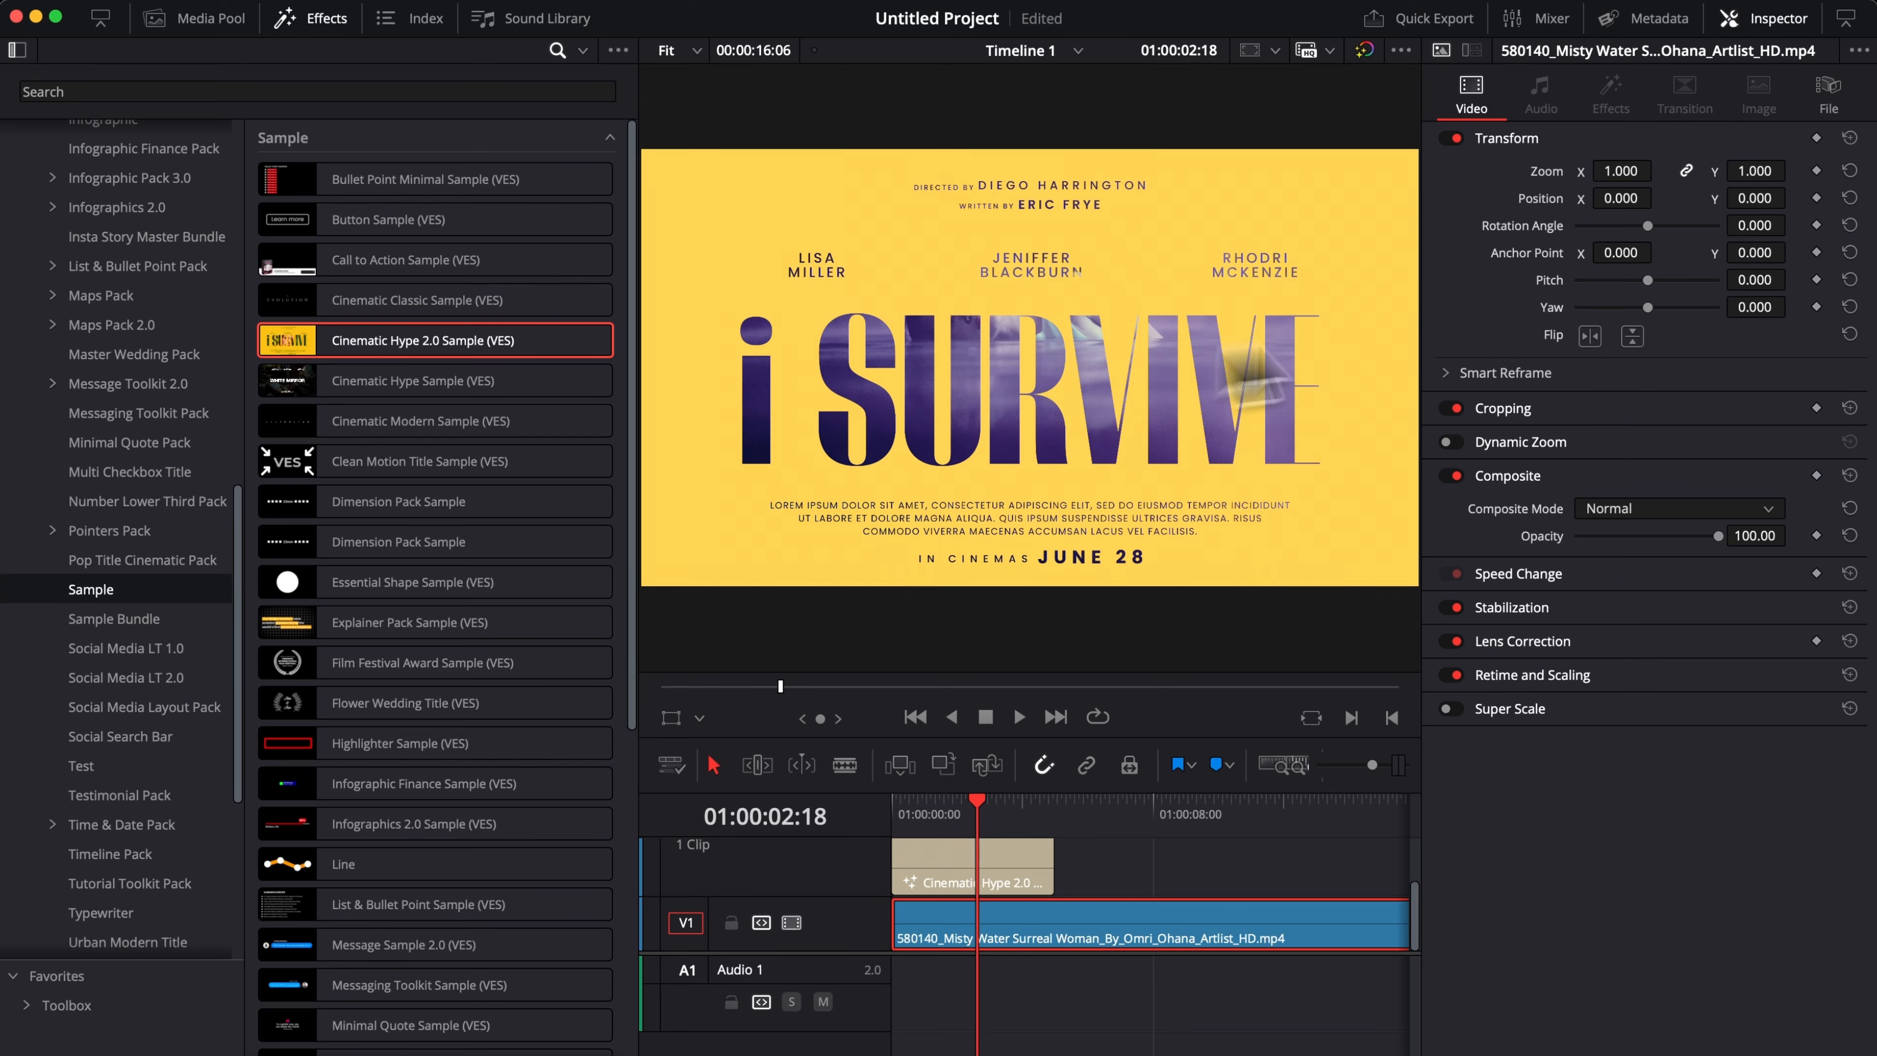
left_click_drag(1755, 198, 1495, 234)
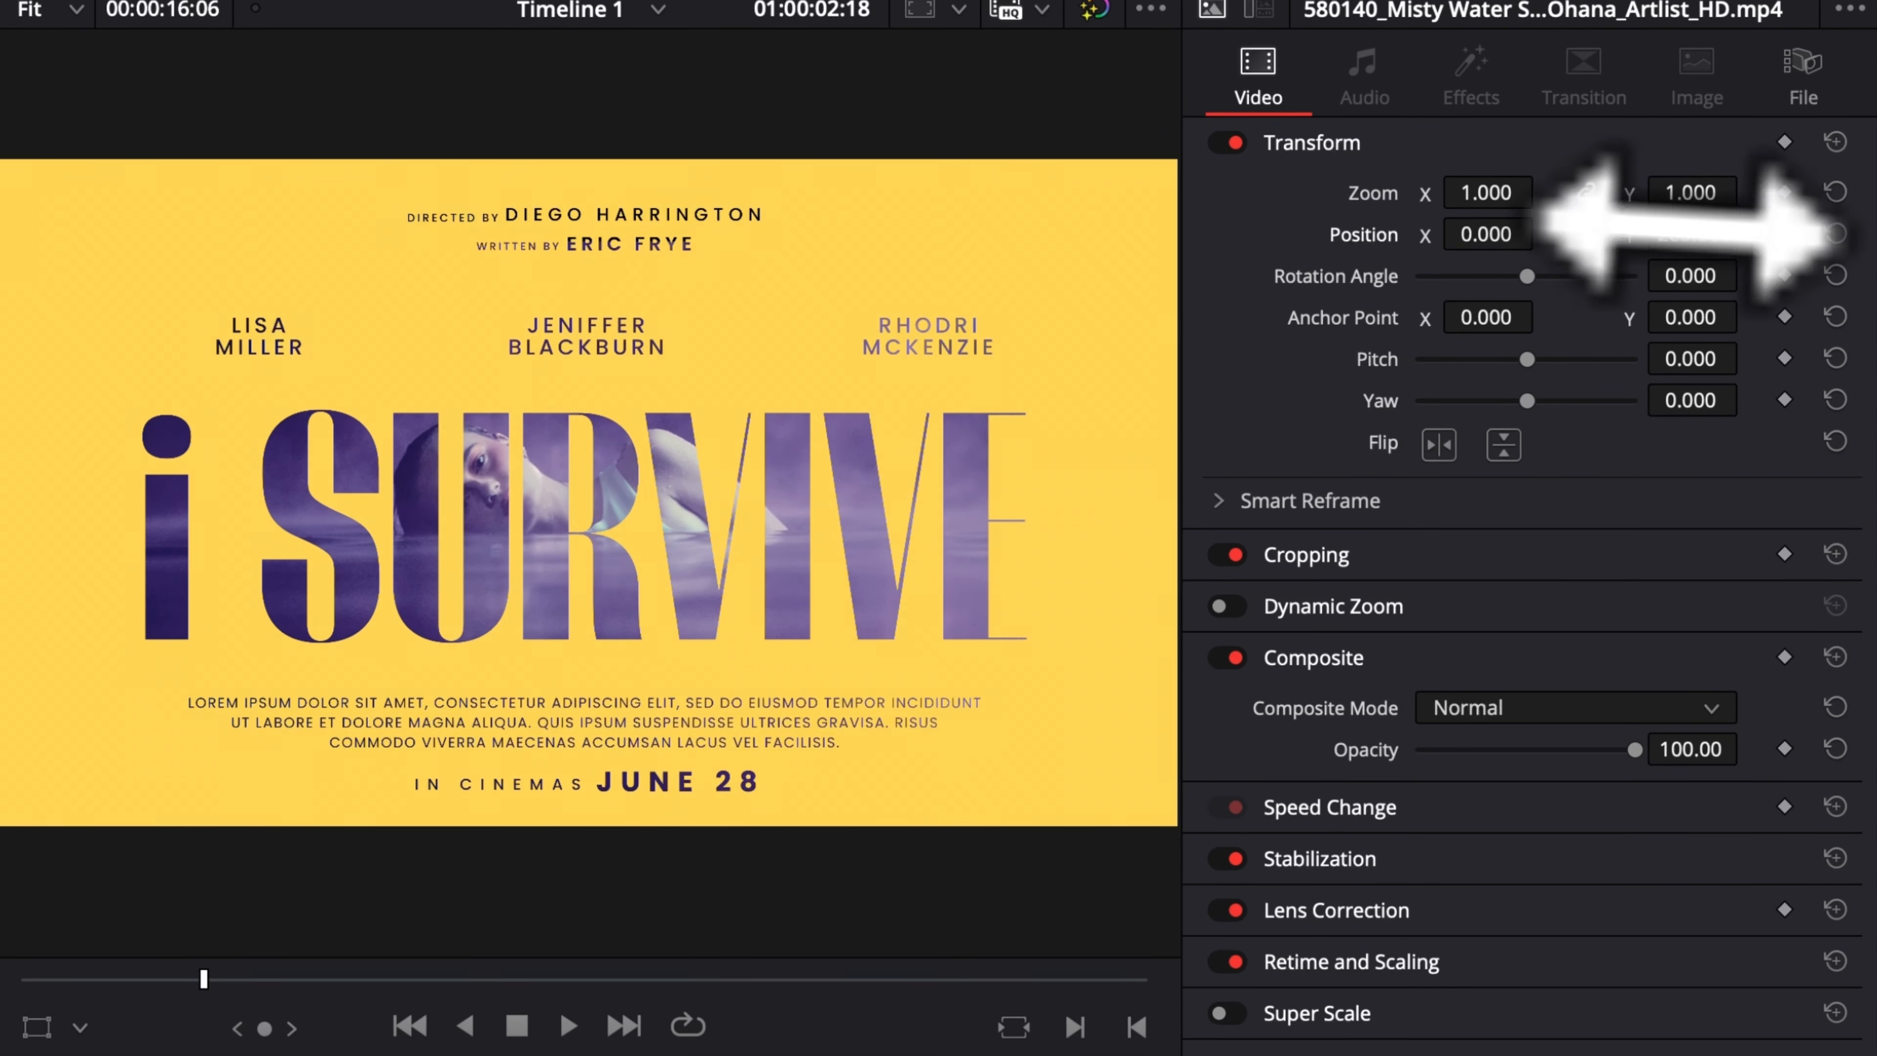
left_click_drag(1691, 193, 1529, 233)
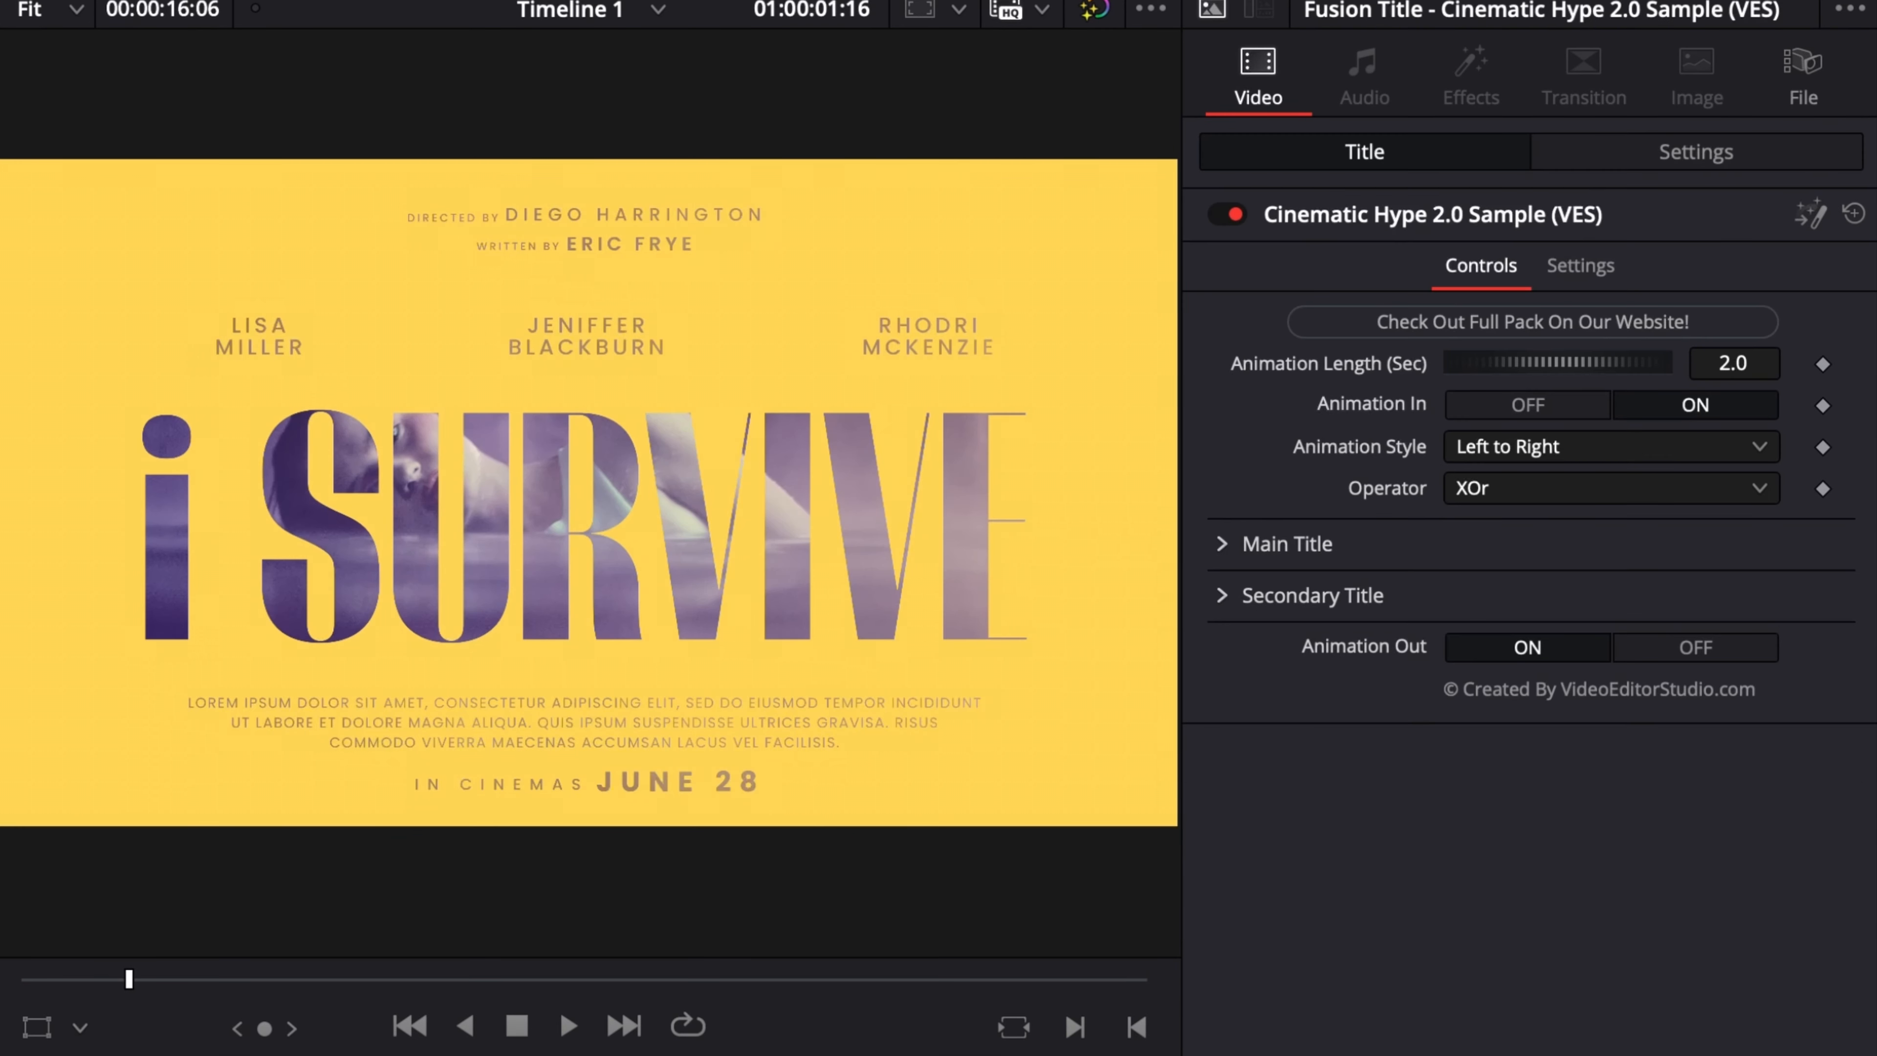
Extend the end of the title clip to about 10 seconds and scrub through its animation.
left_click_drag(940, 811, 973, 816)
left_click_drag(1042, 871, 1221, 891)
left_click_drag(1055, 819, 1047, 820)
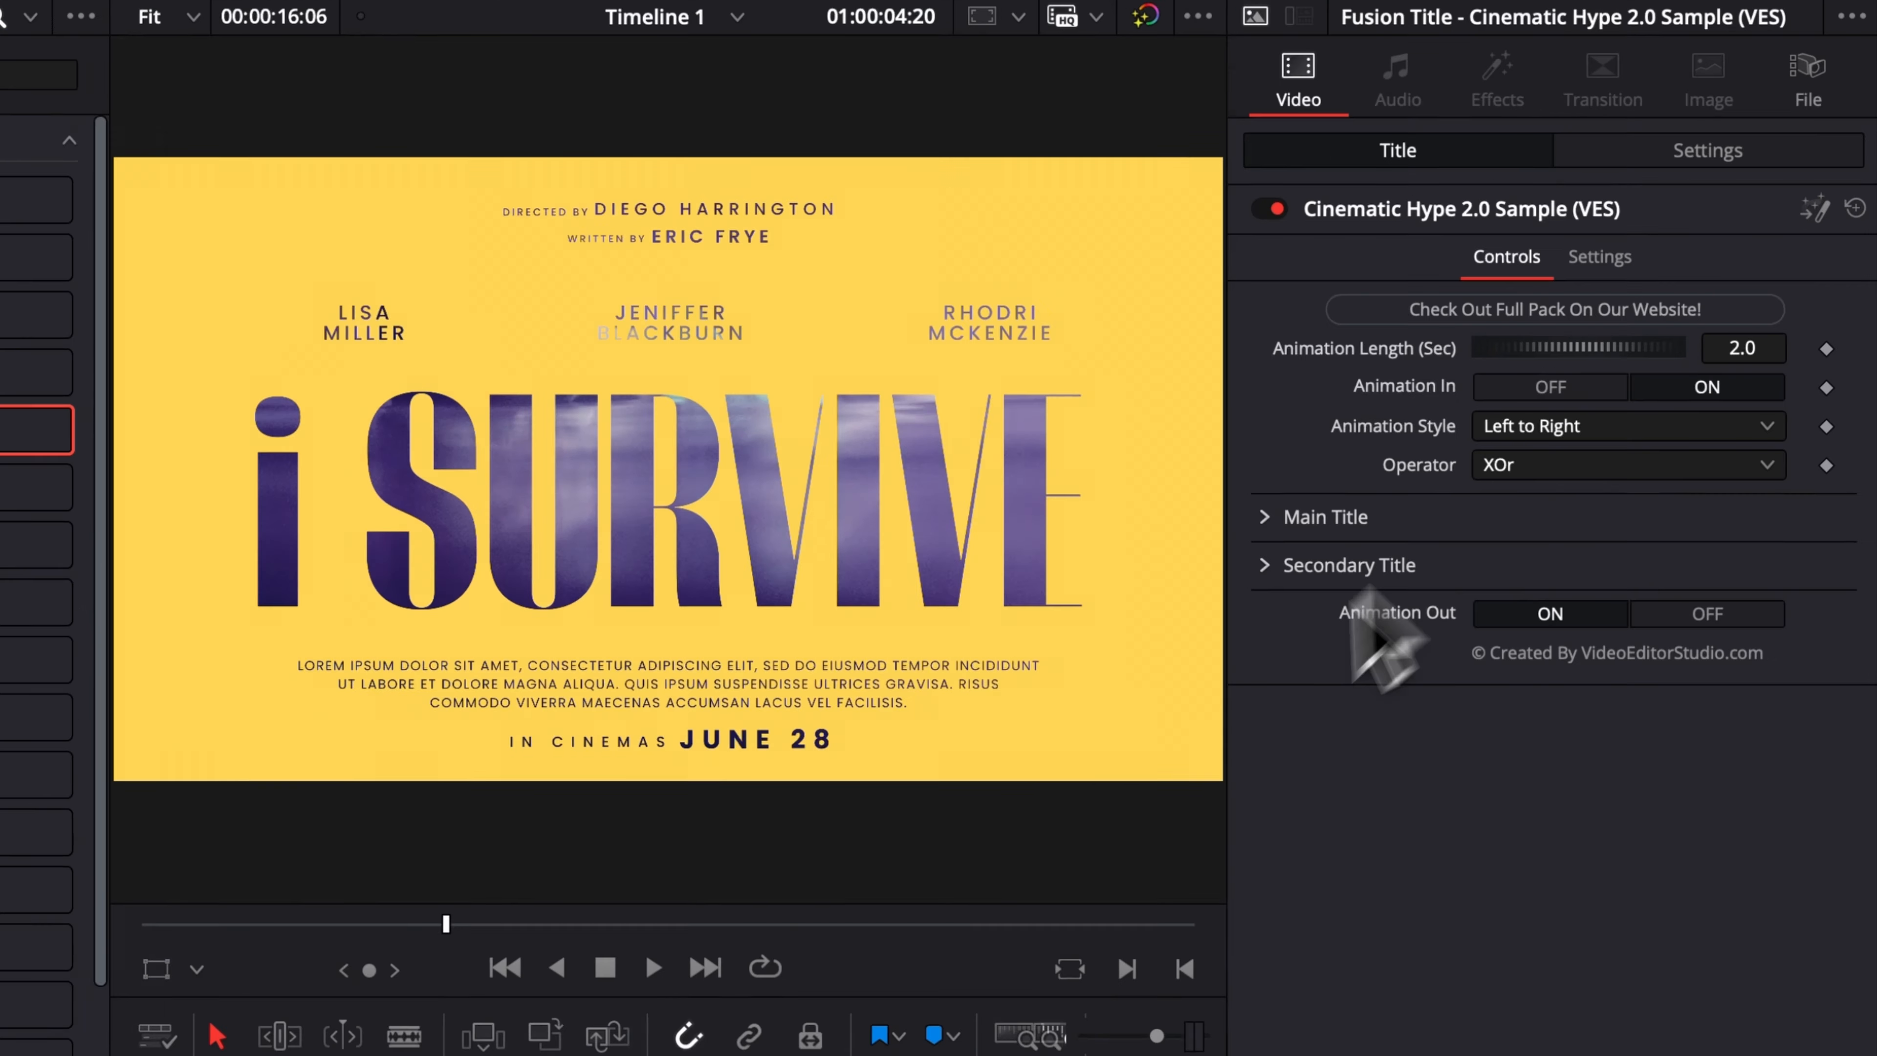
left_click(1006, 812)
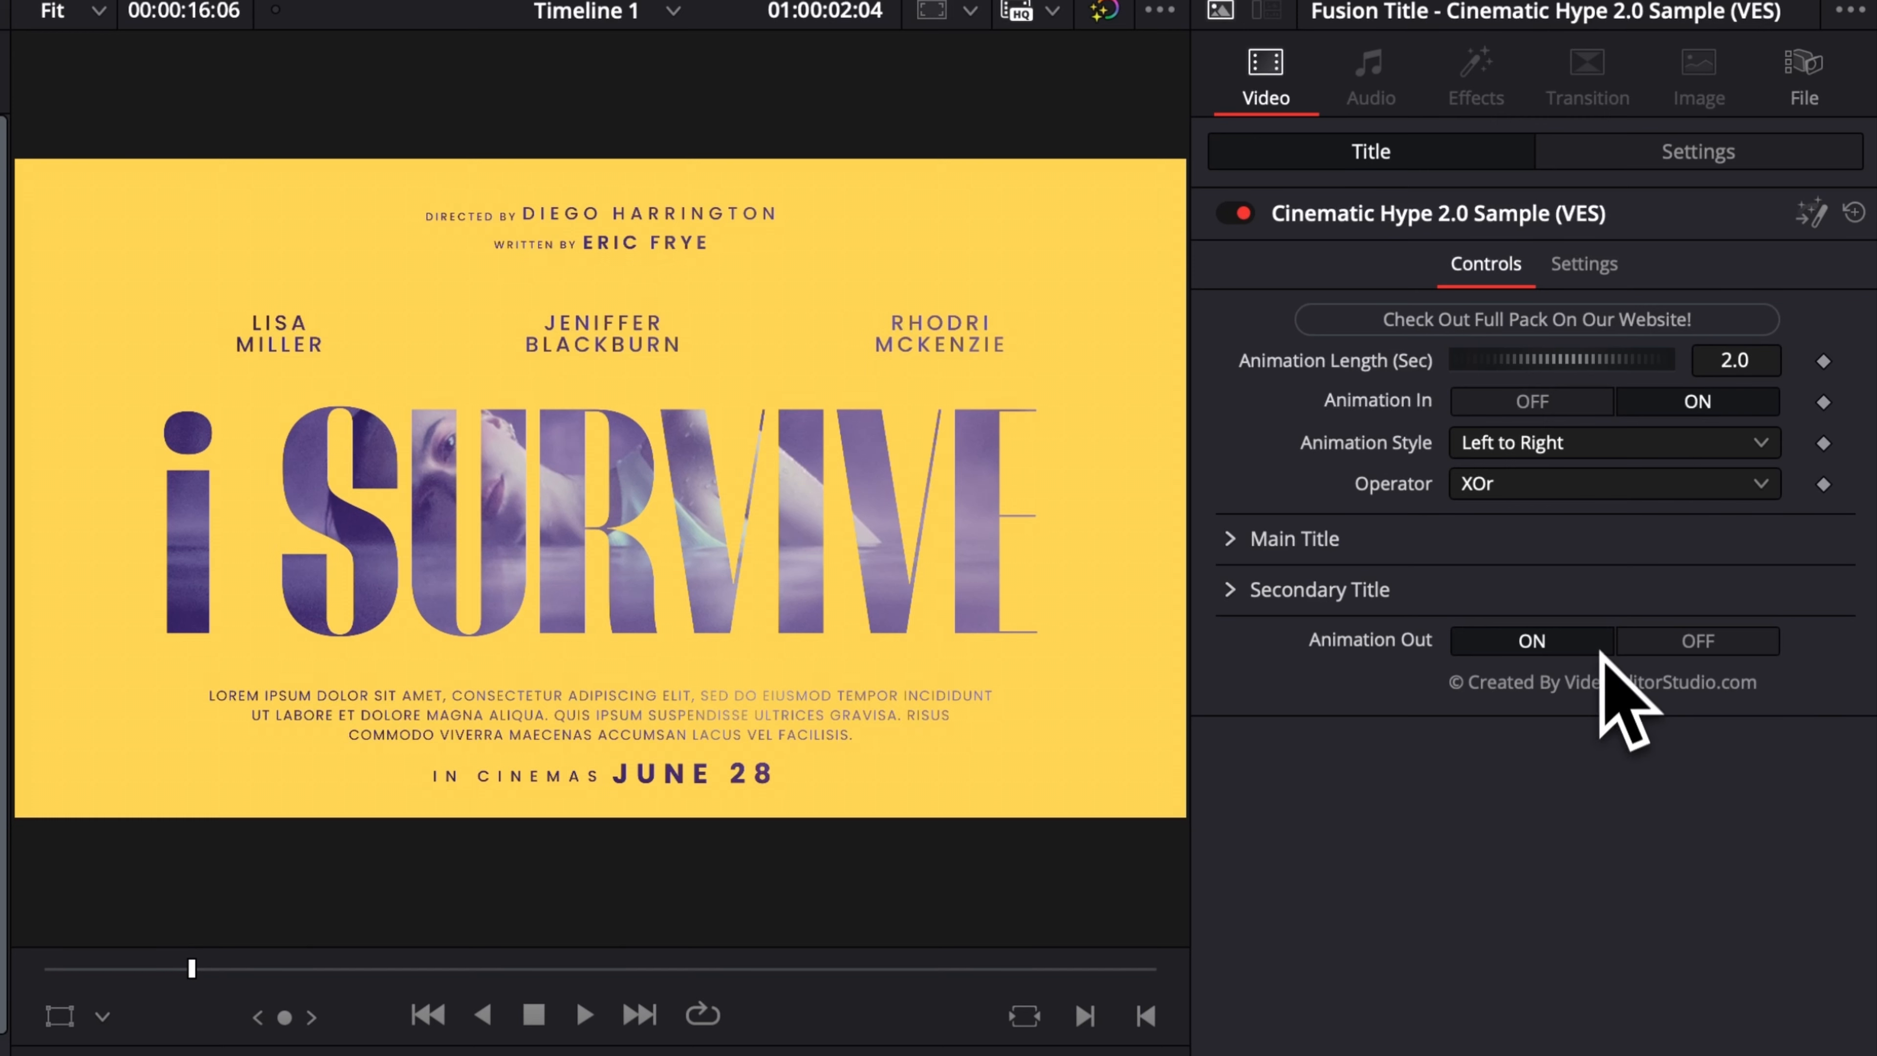
Try the title with Animation In off, preview it from the start, and switch Animation In back on.
left_click(1561, 401)
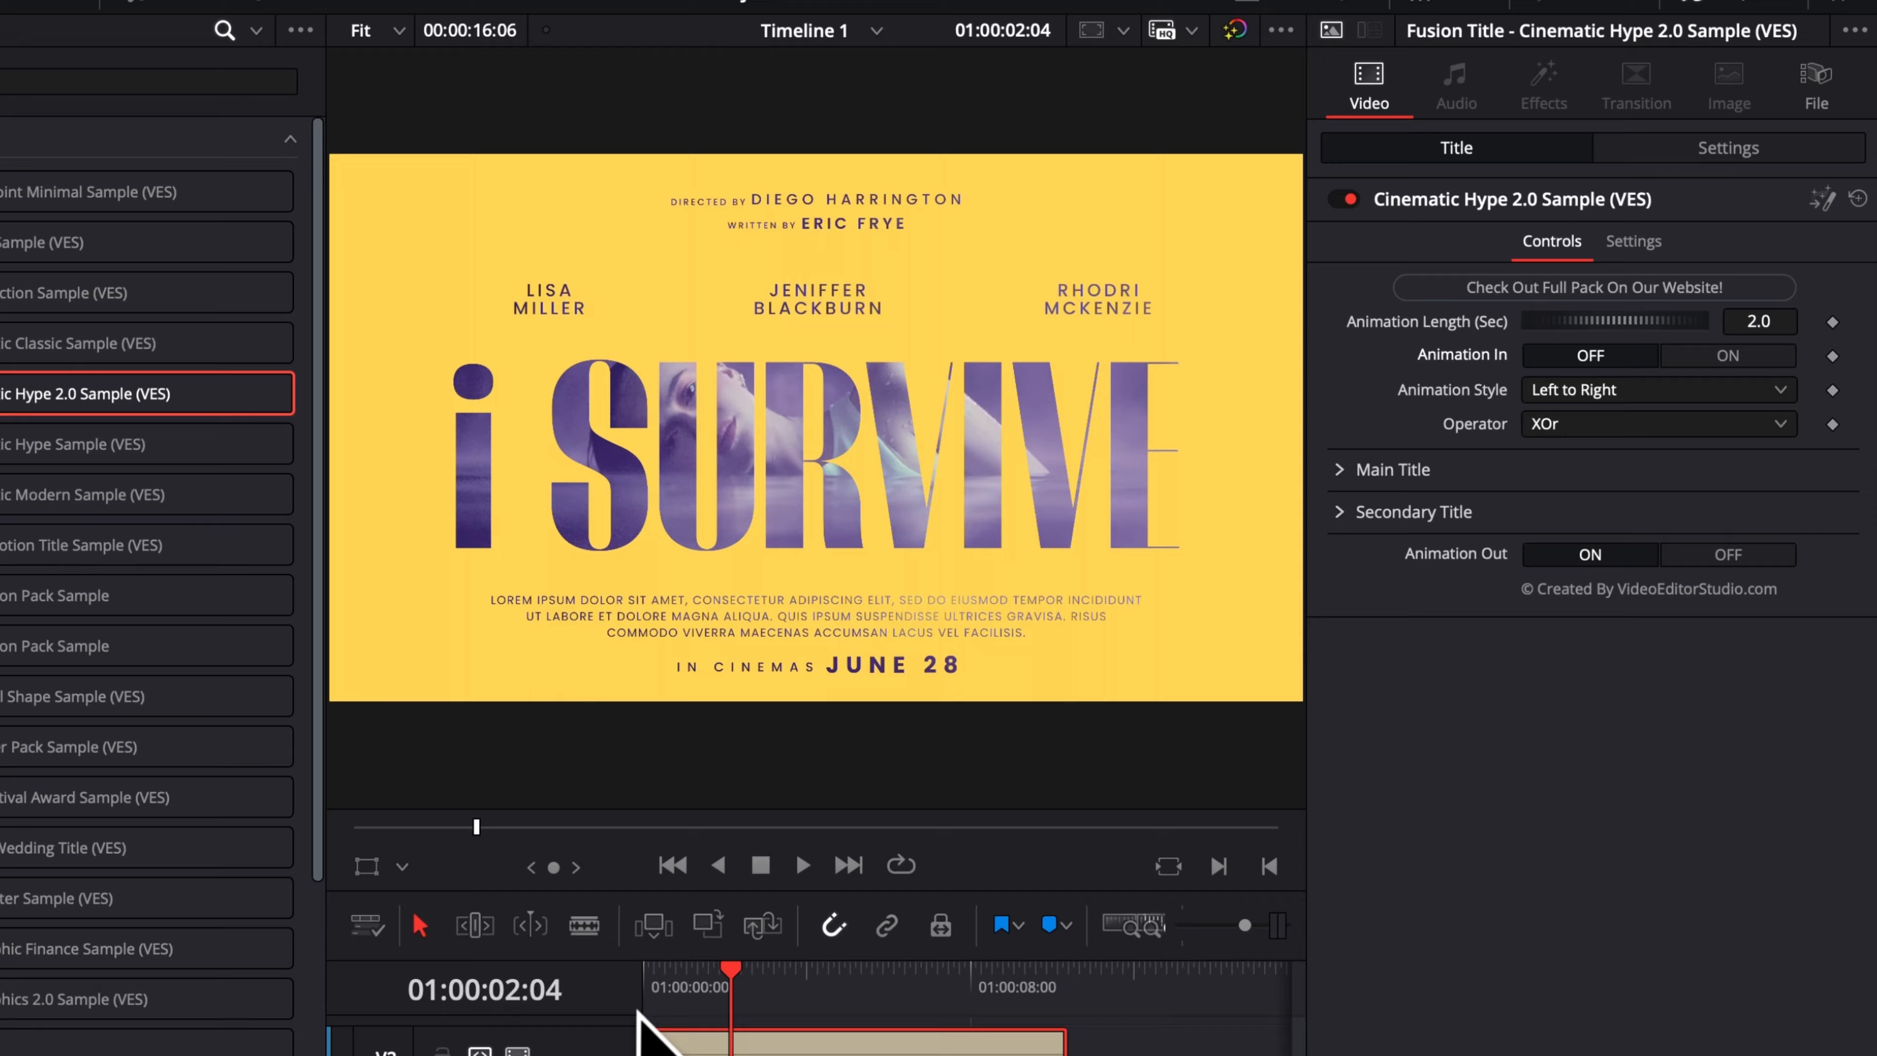
left_click(893, 818)
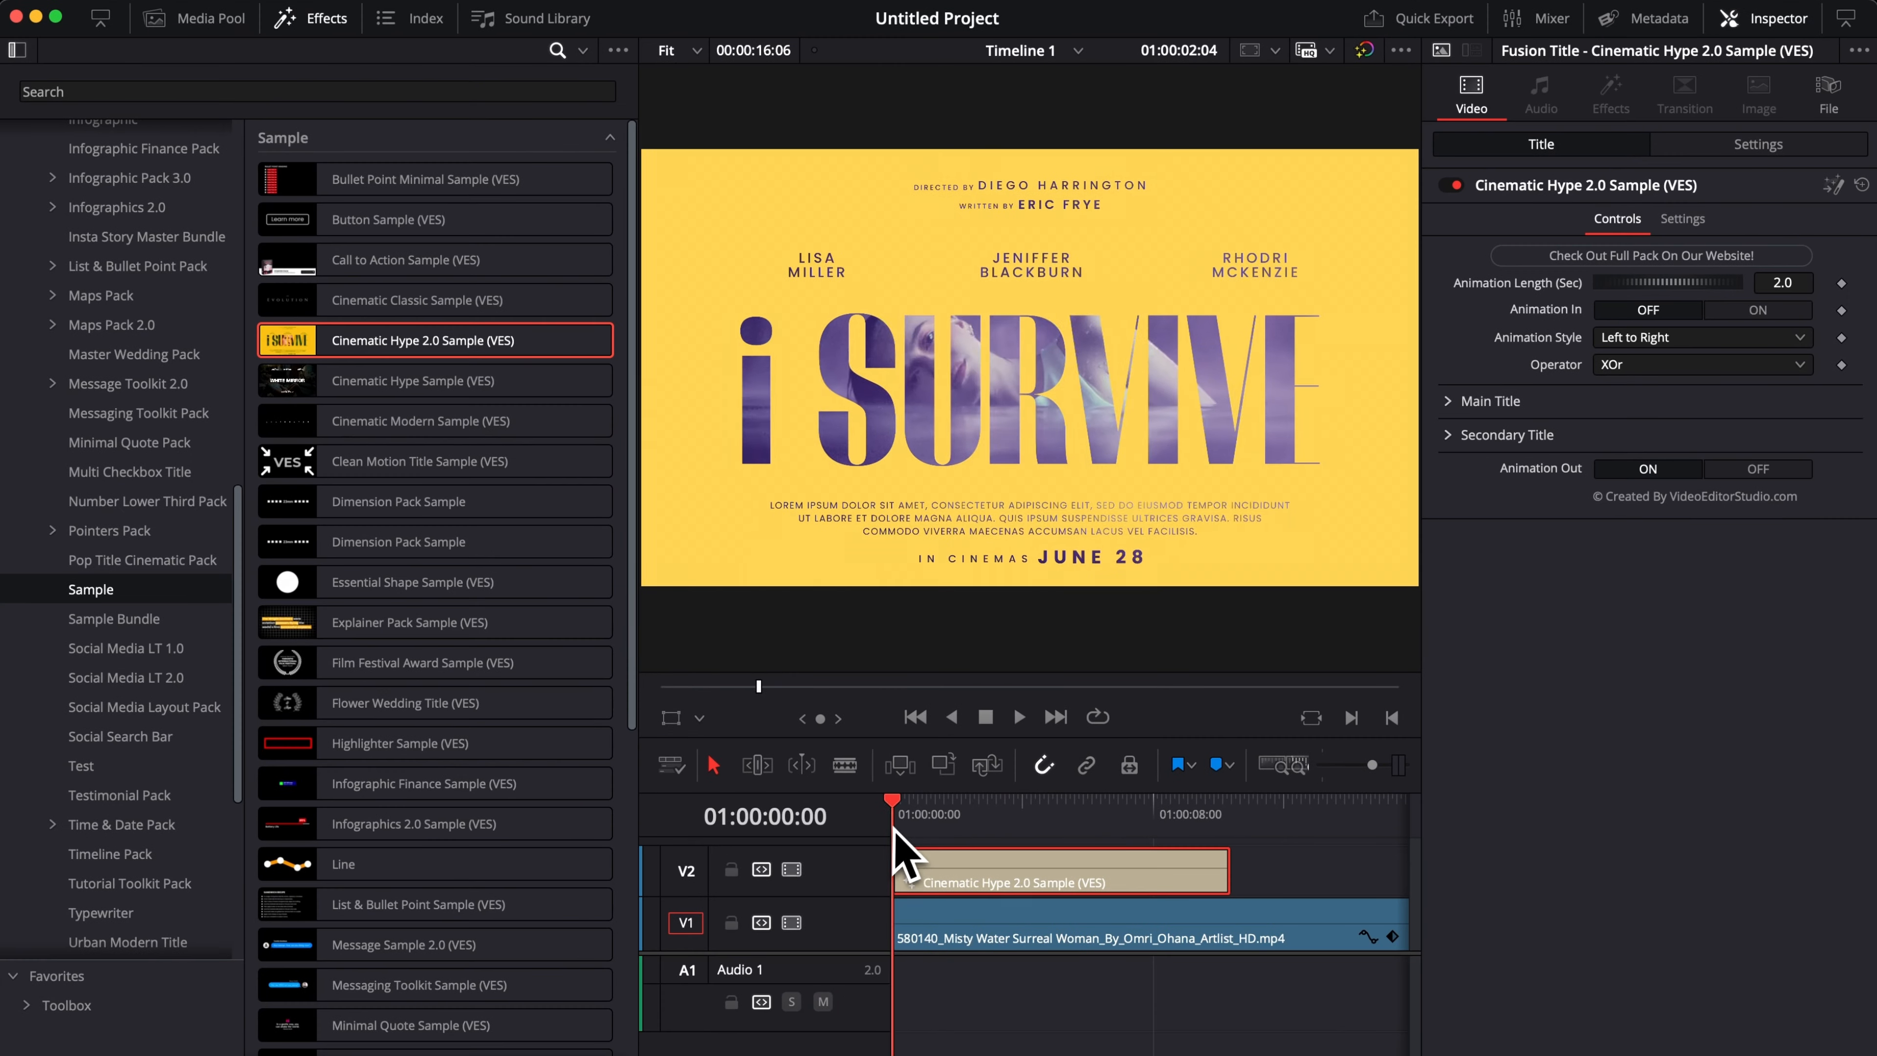
key("space")
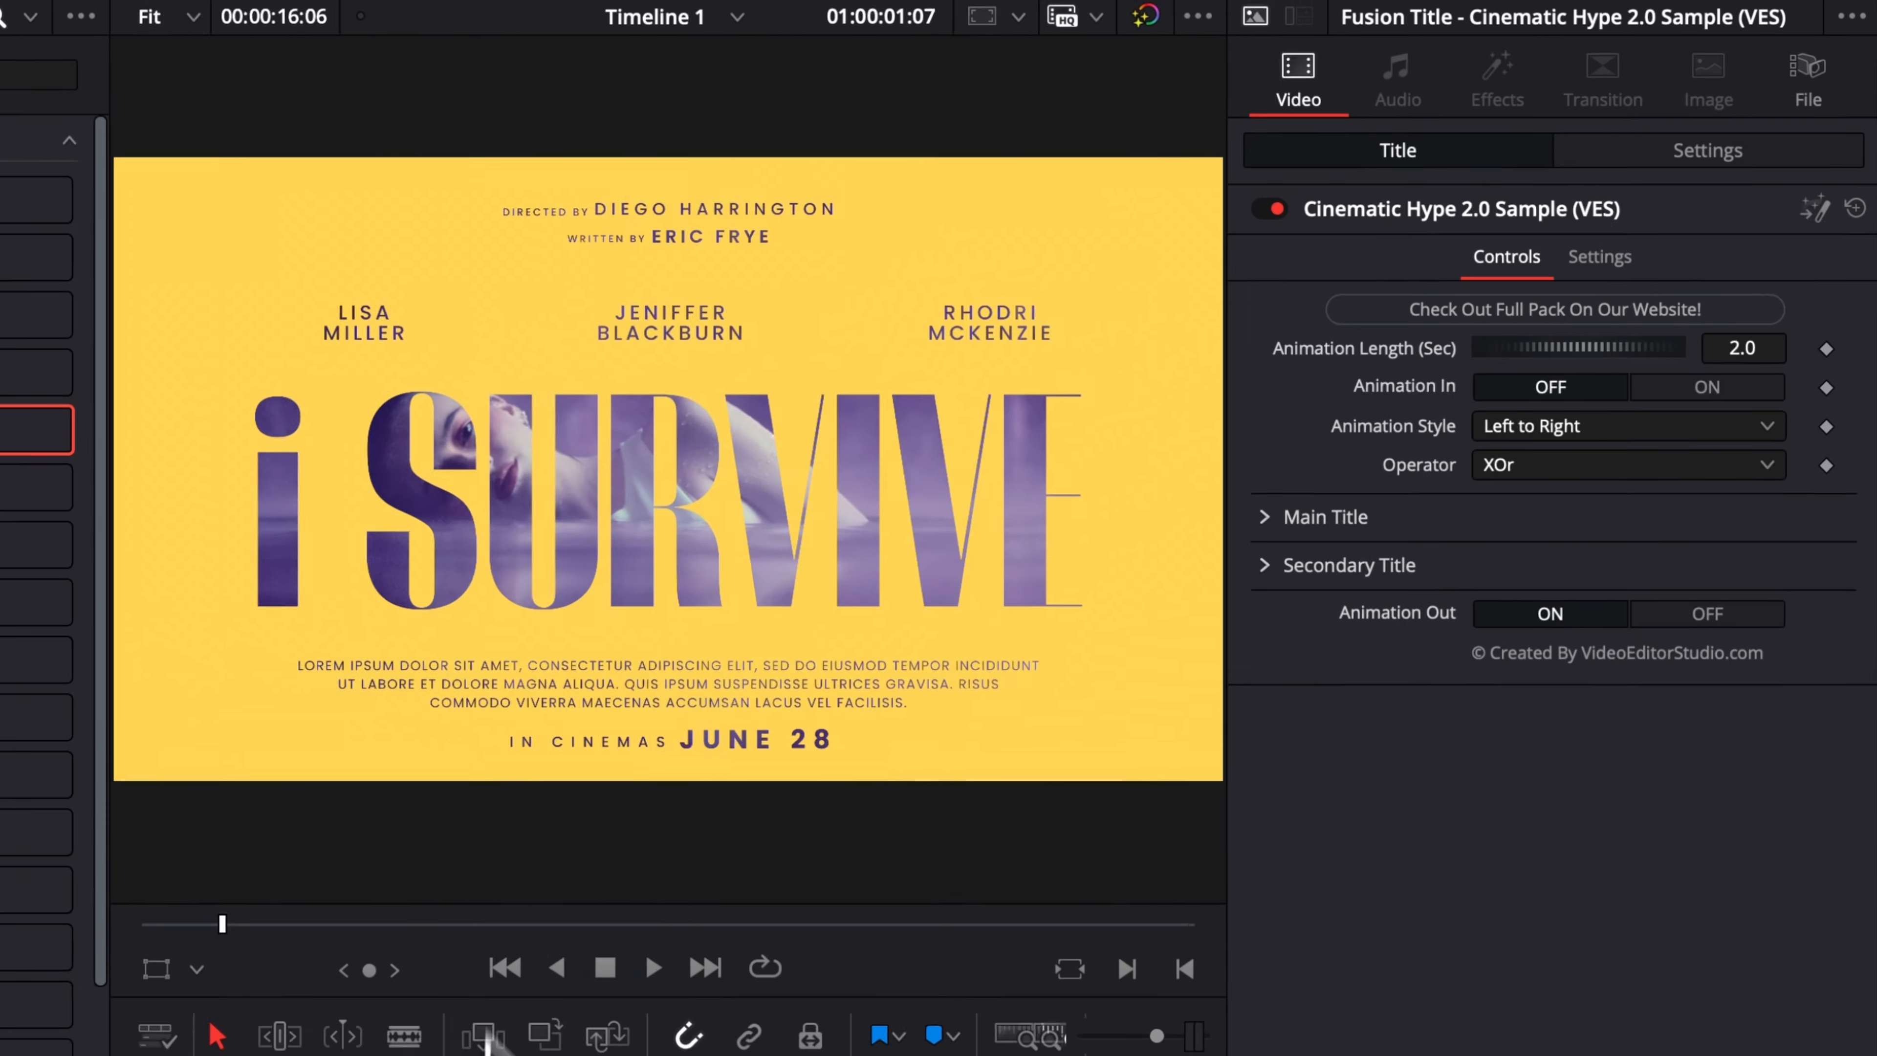
left_click(1697, 401)
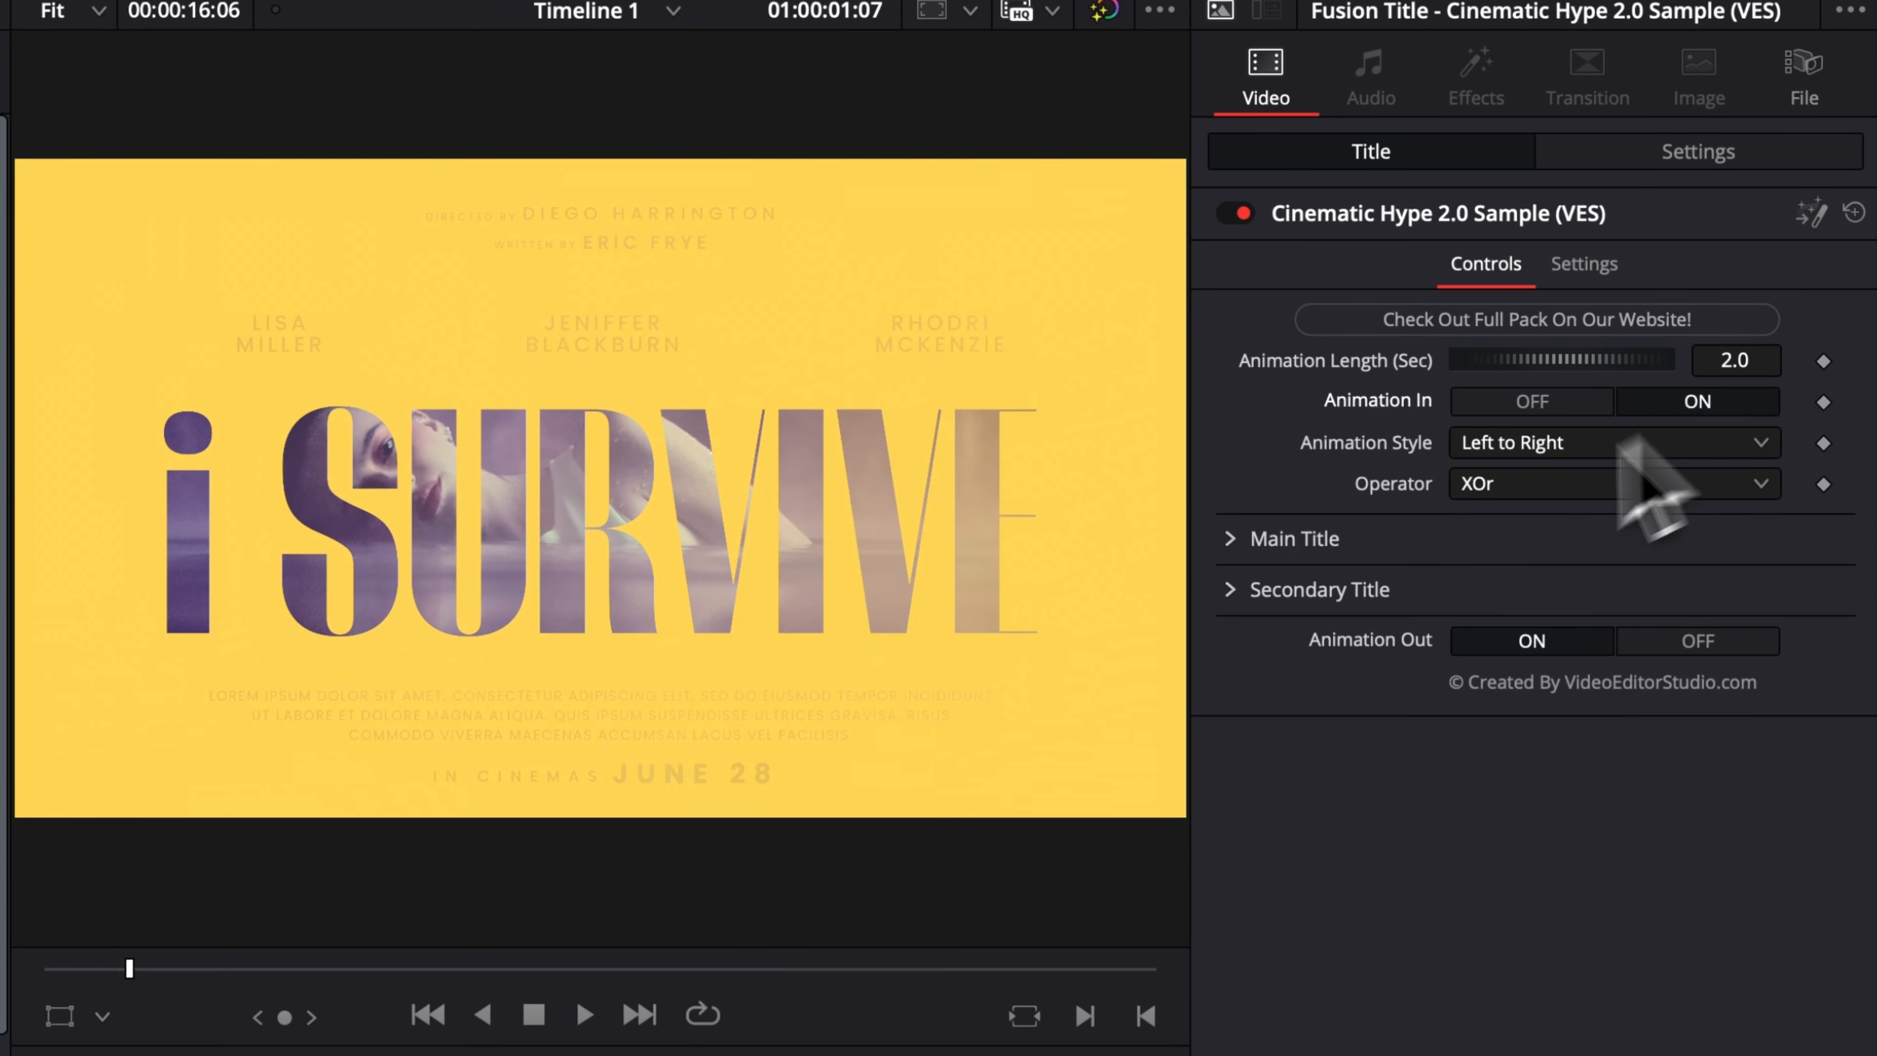
left_click(640, 1015)
key("space")
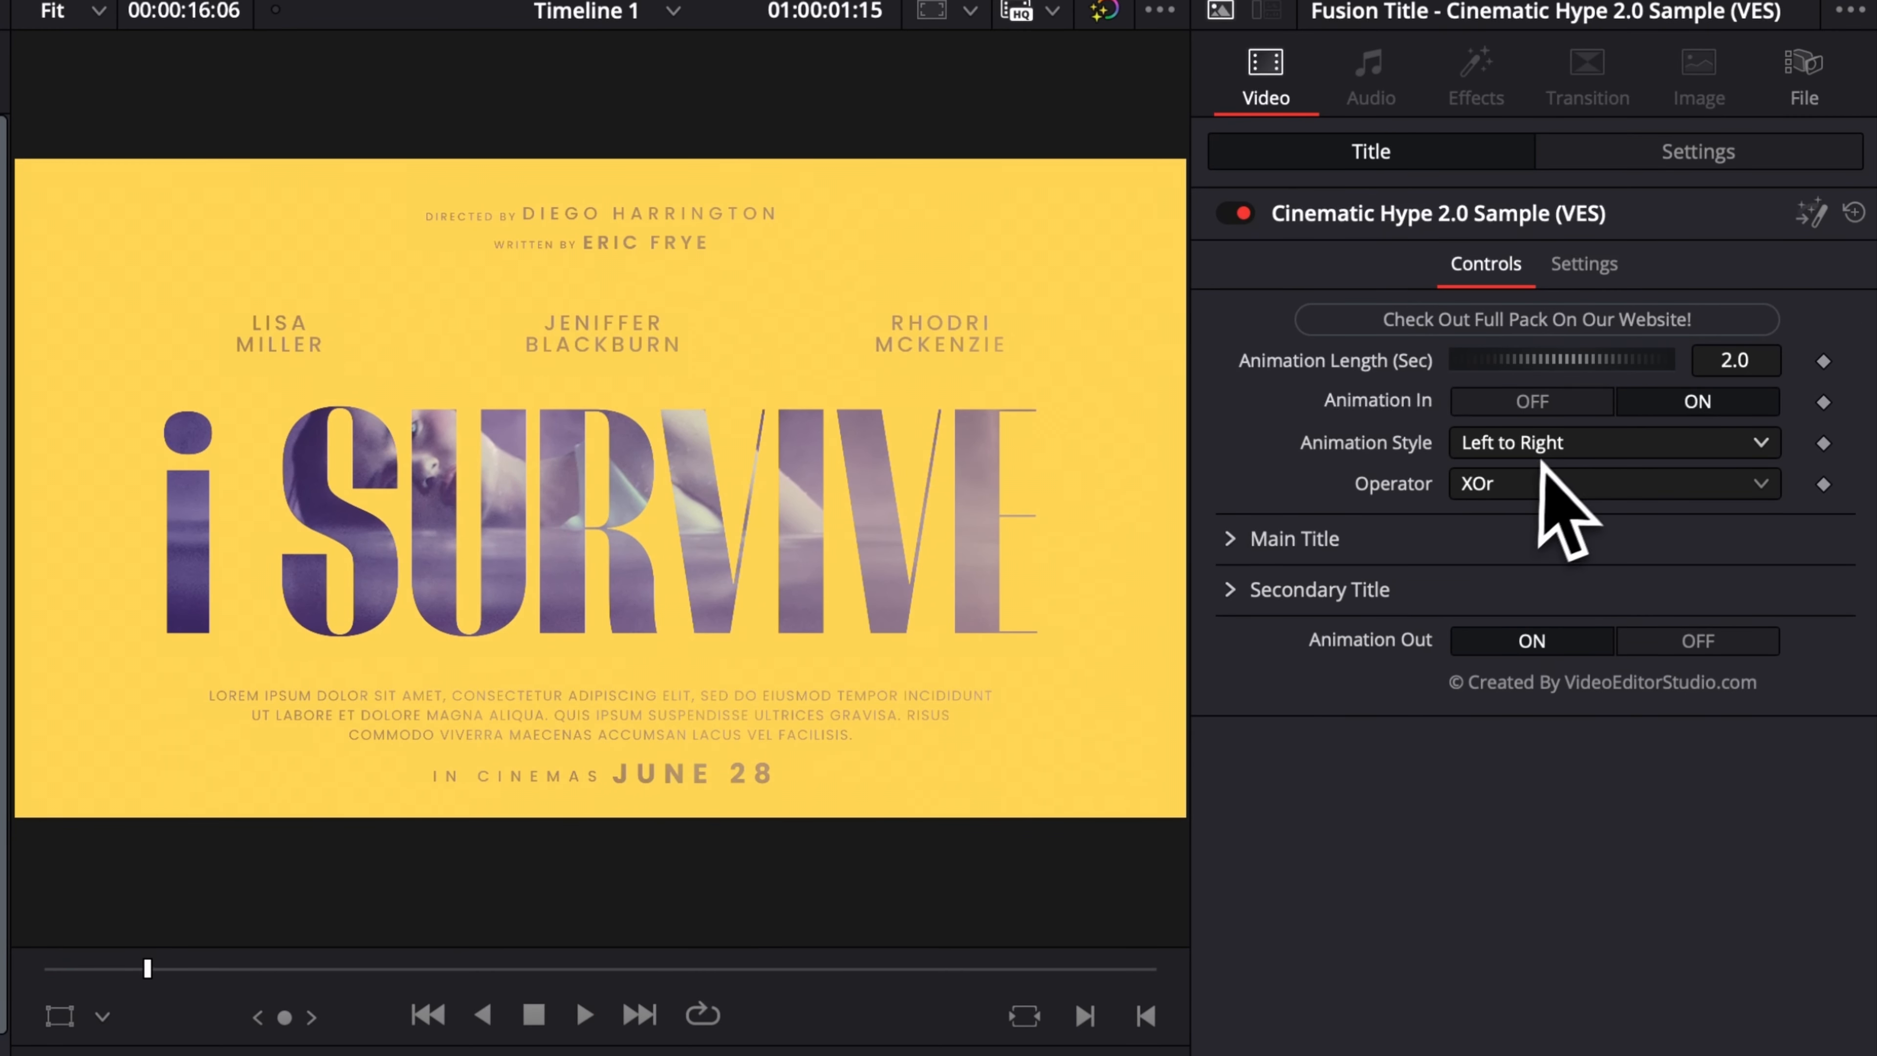
Set the title's Animation Style to Inside Out and play the animation from the start.
mouse_move(147, 968)
left_mouse_down()
mouse_move(45, 969)
mouse_move(162, 968)
left_mouse_up()
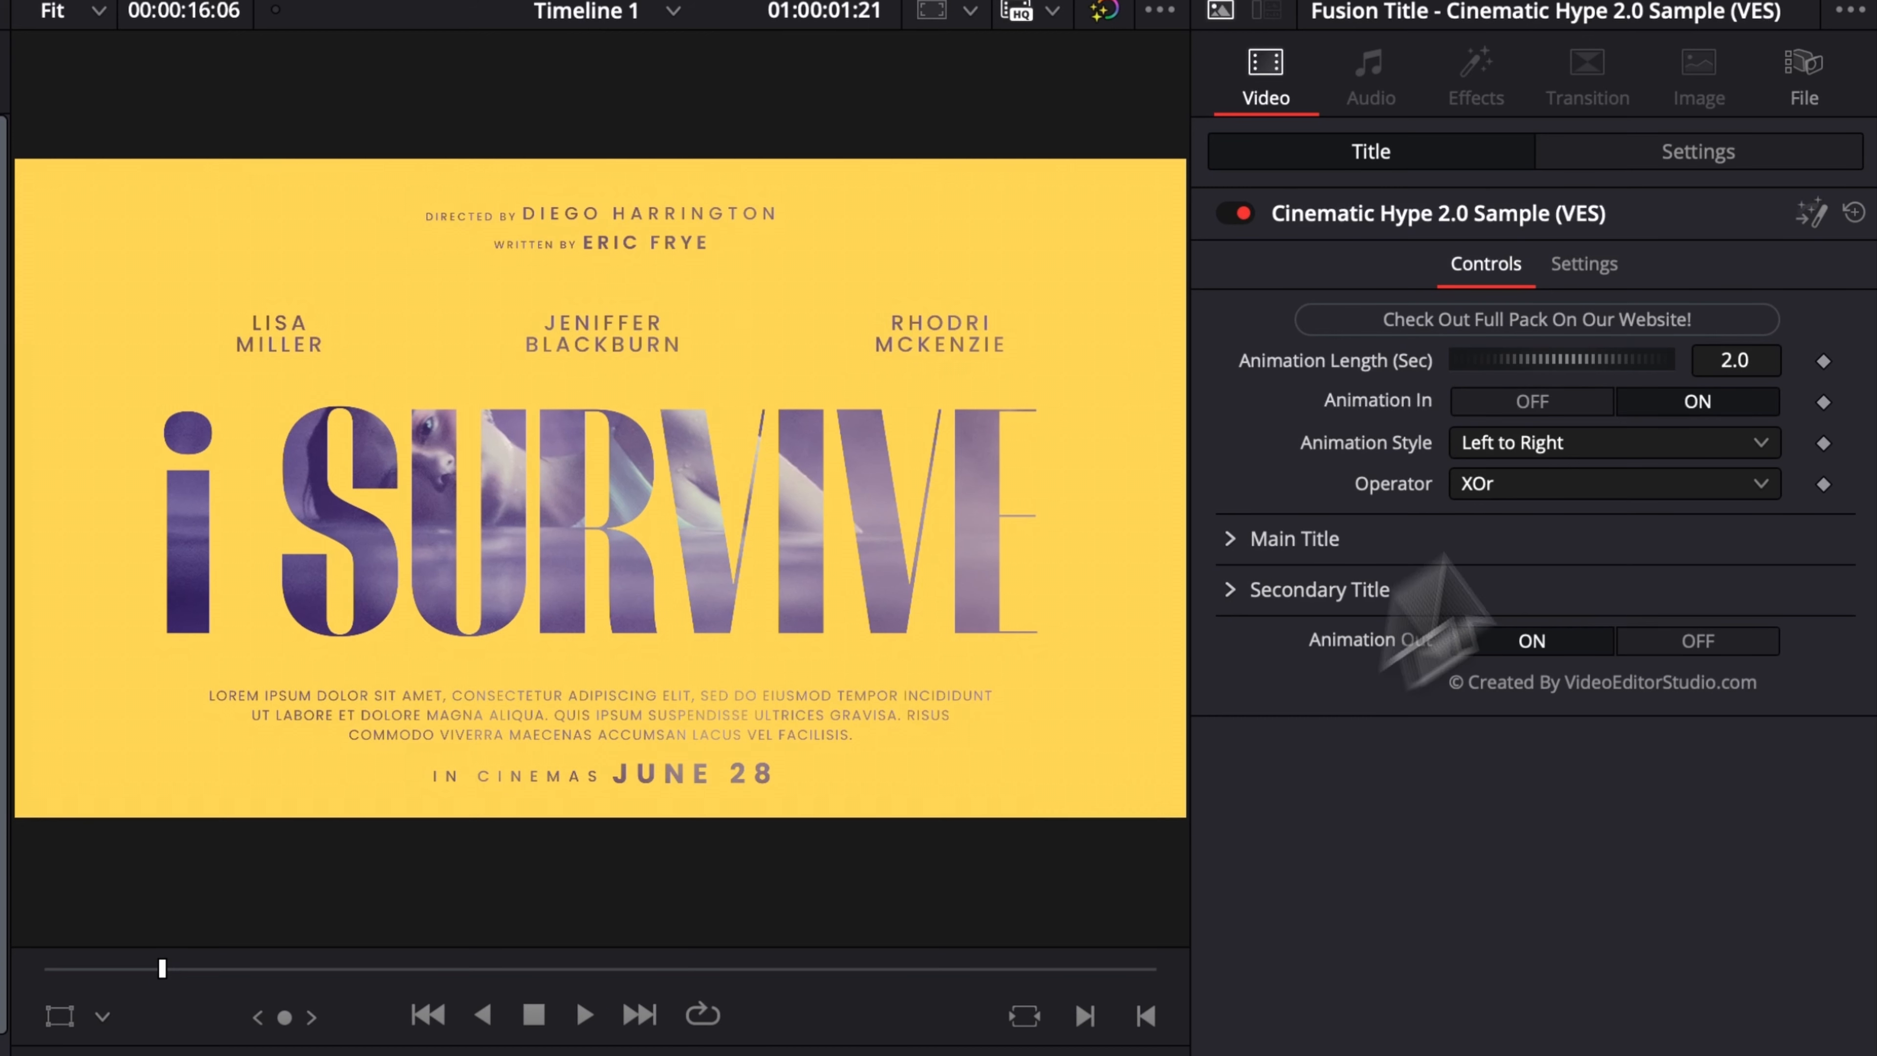
left_click(1548, 447)
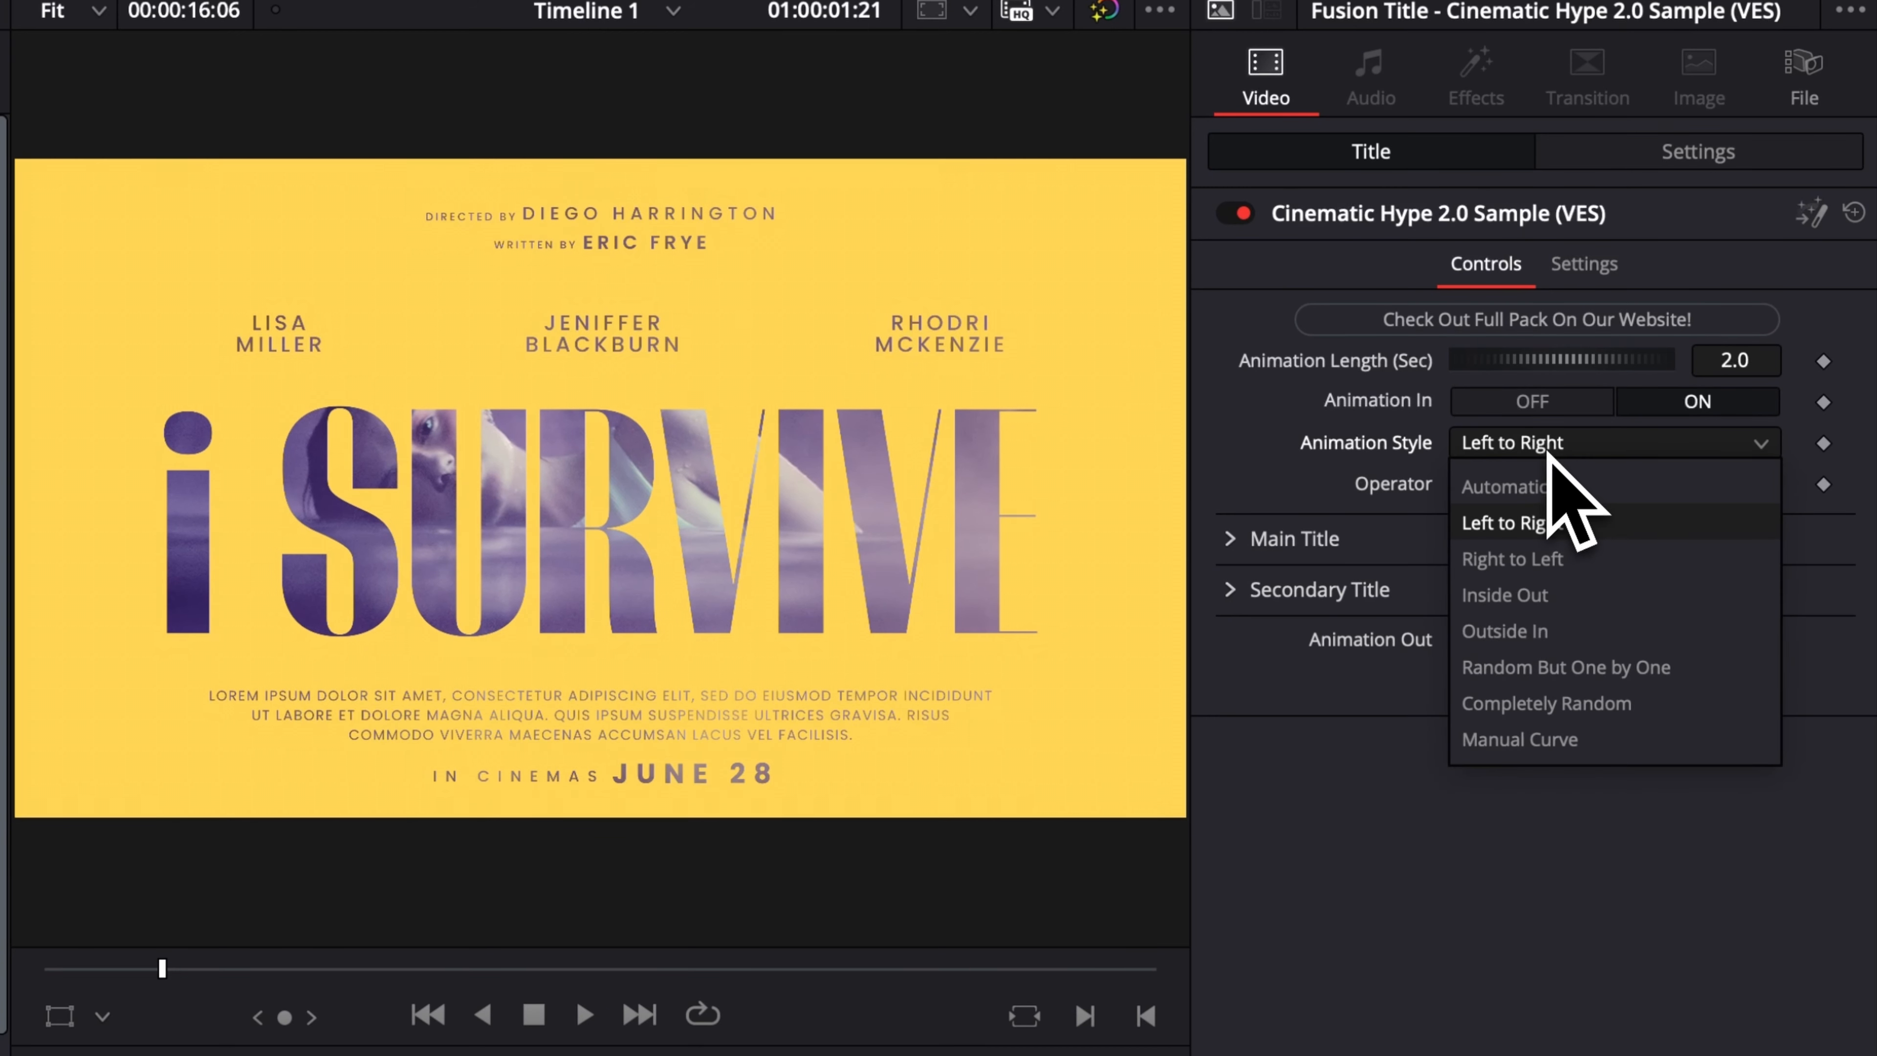
left_click(1507, 595)
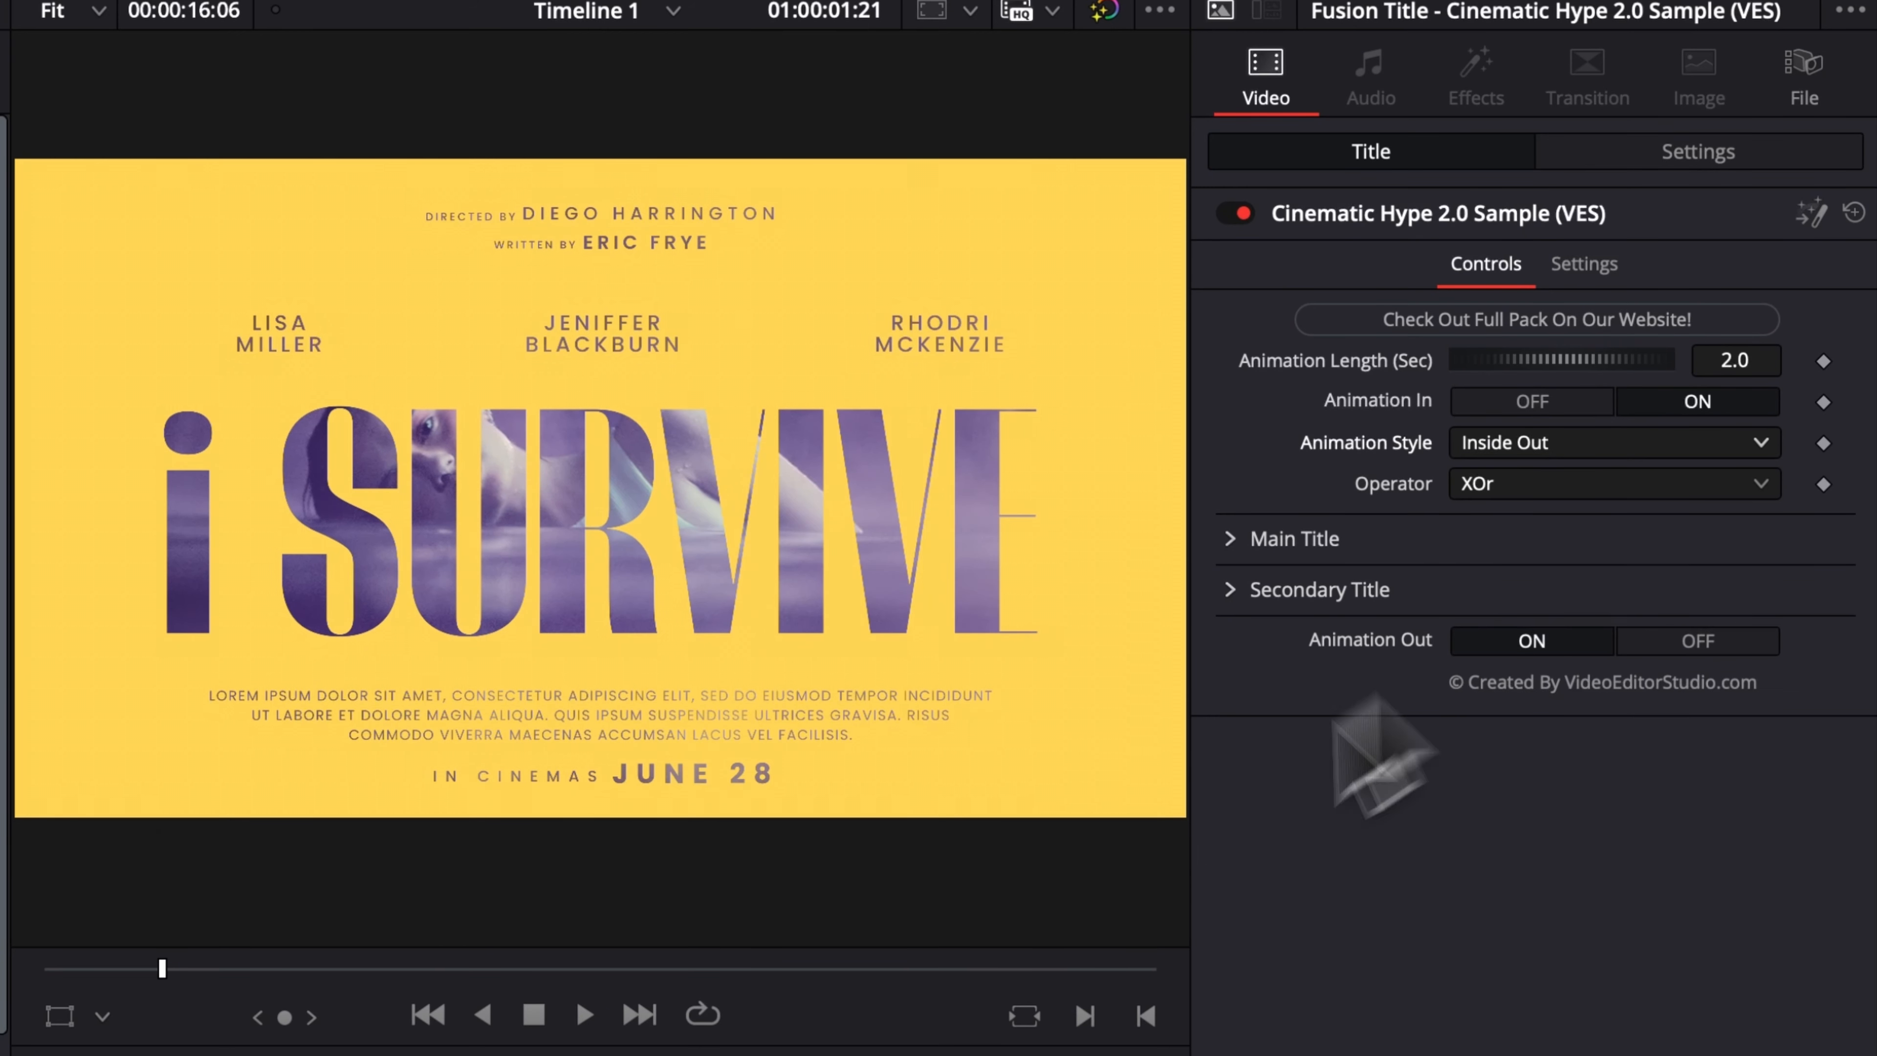
key("Home")
key("space")
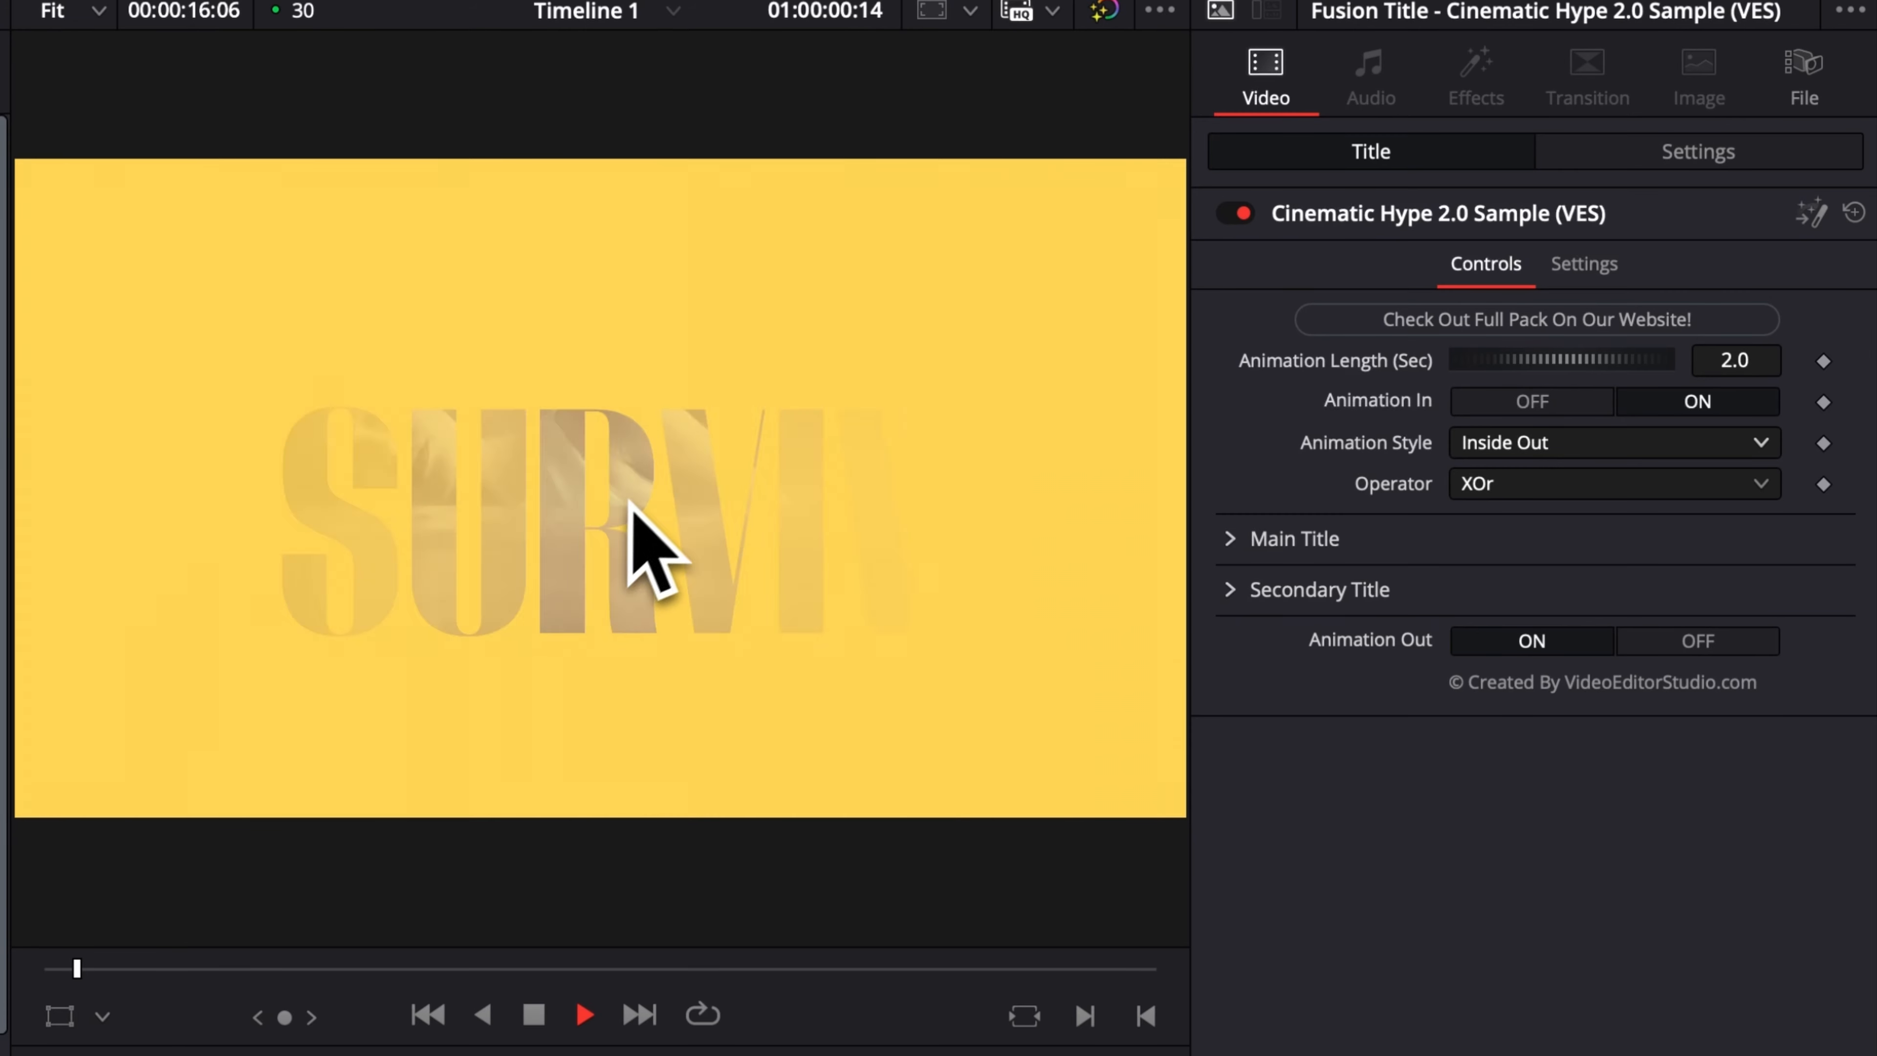
key("space")
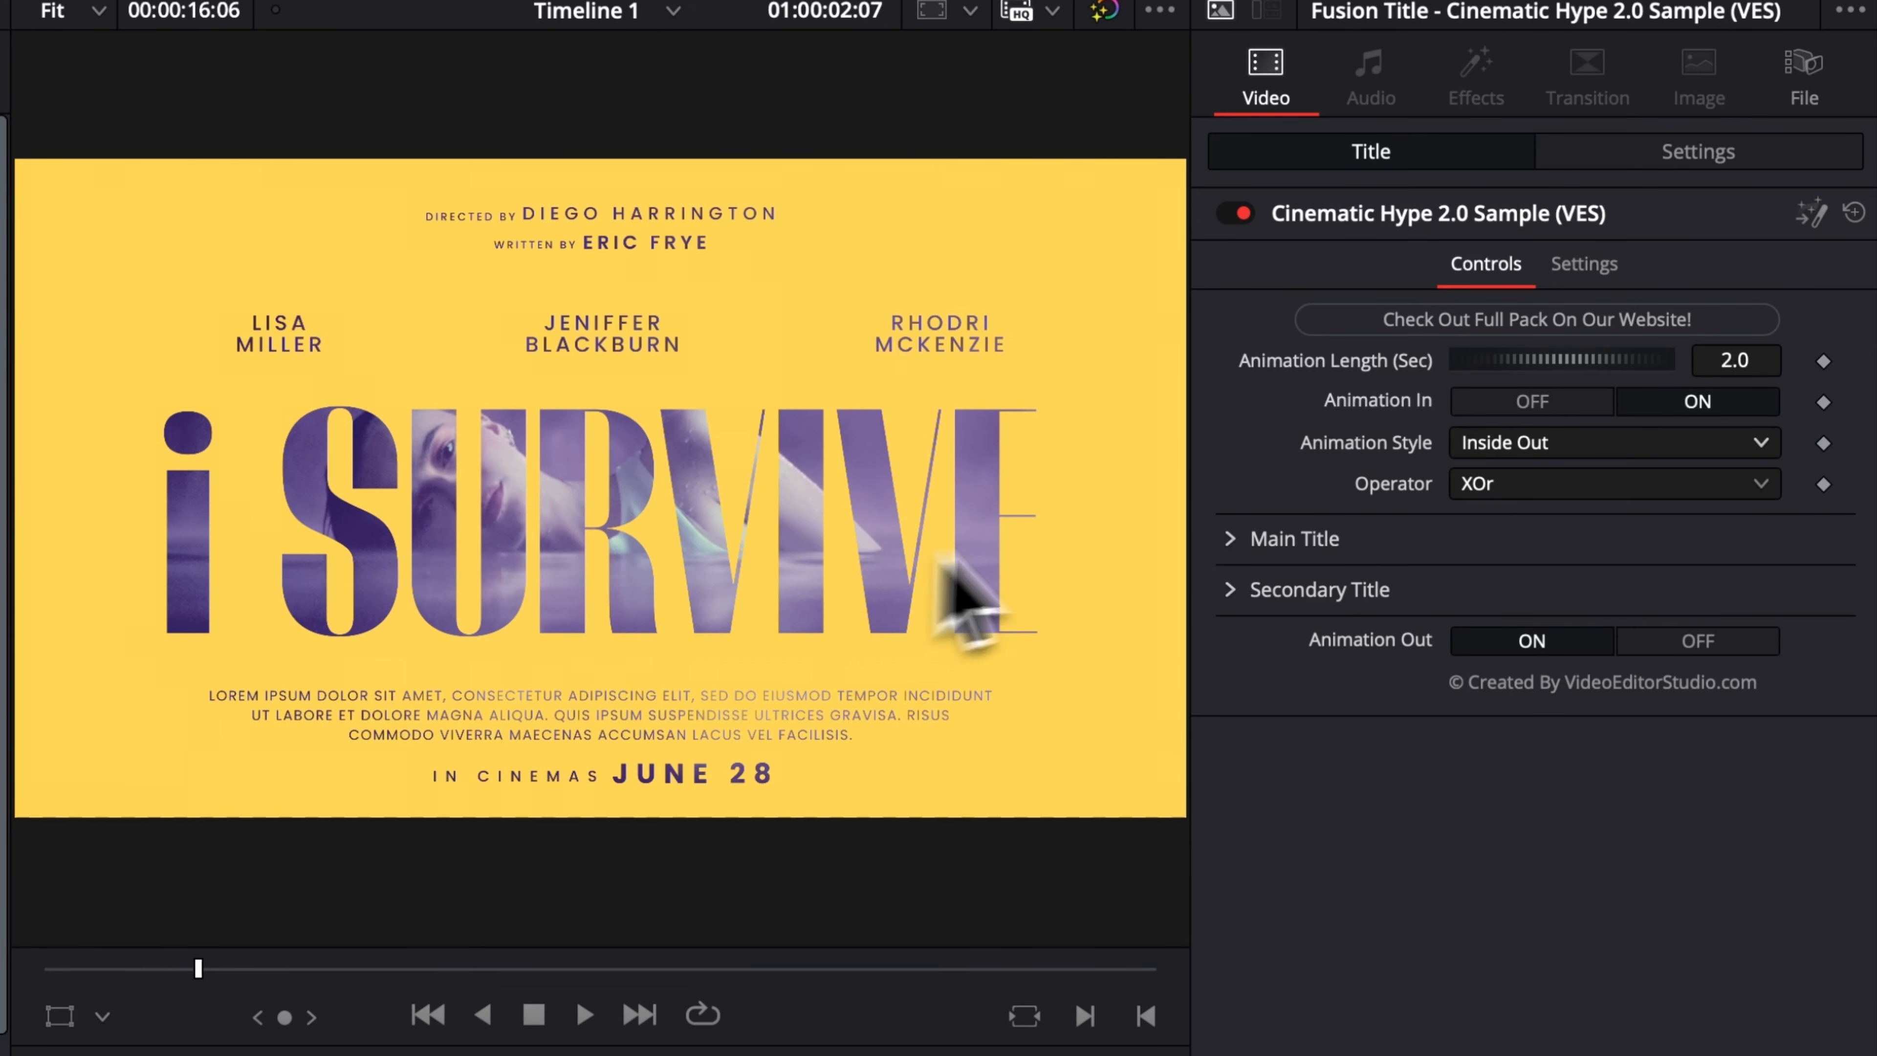
left_click(1588, 442)
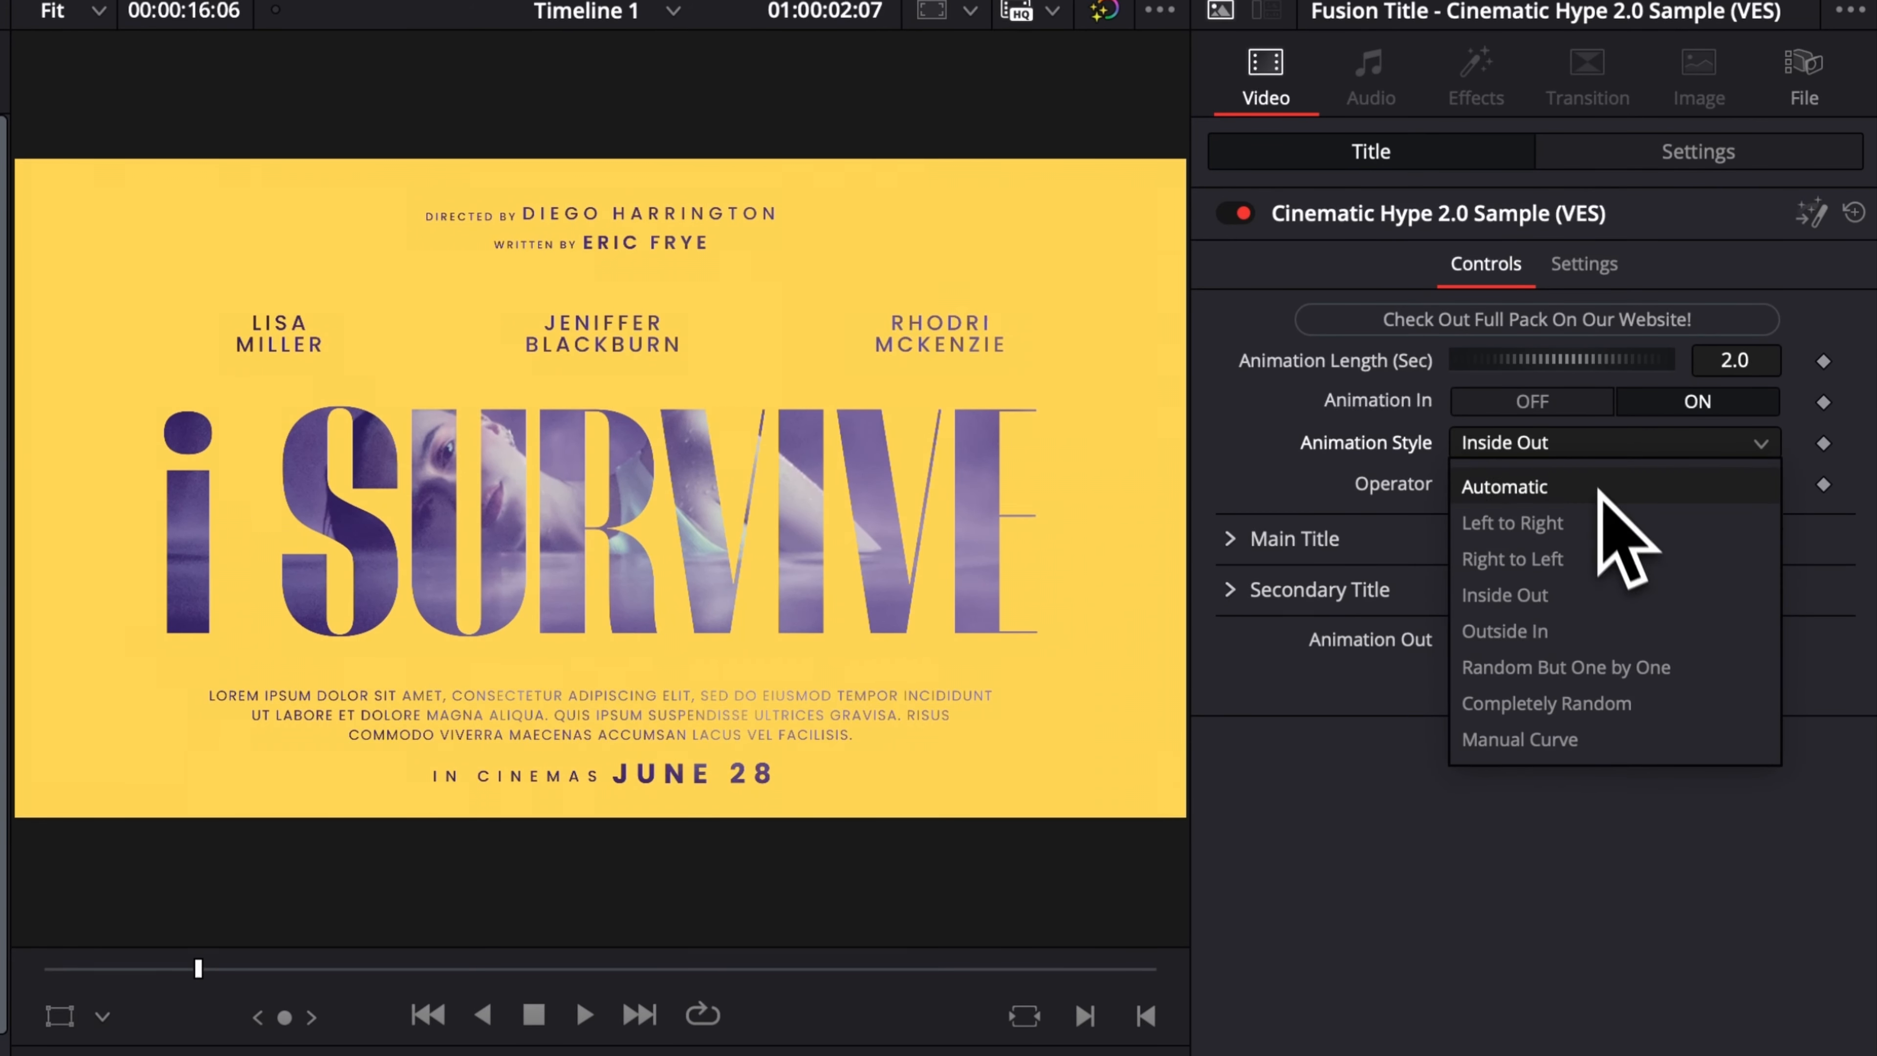
left_click(1429, 898)
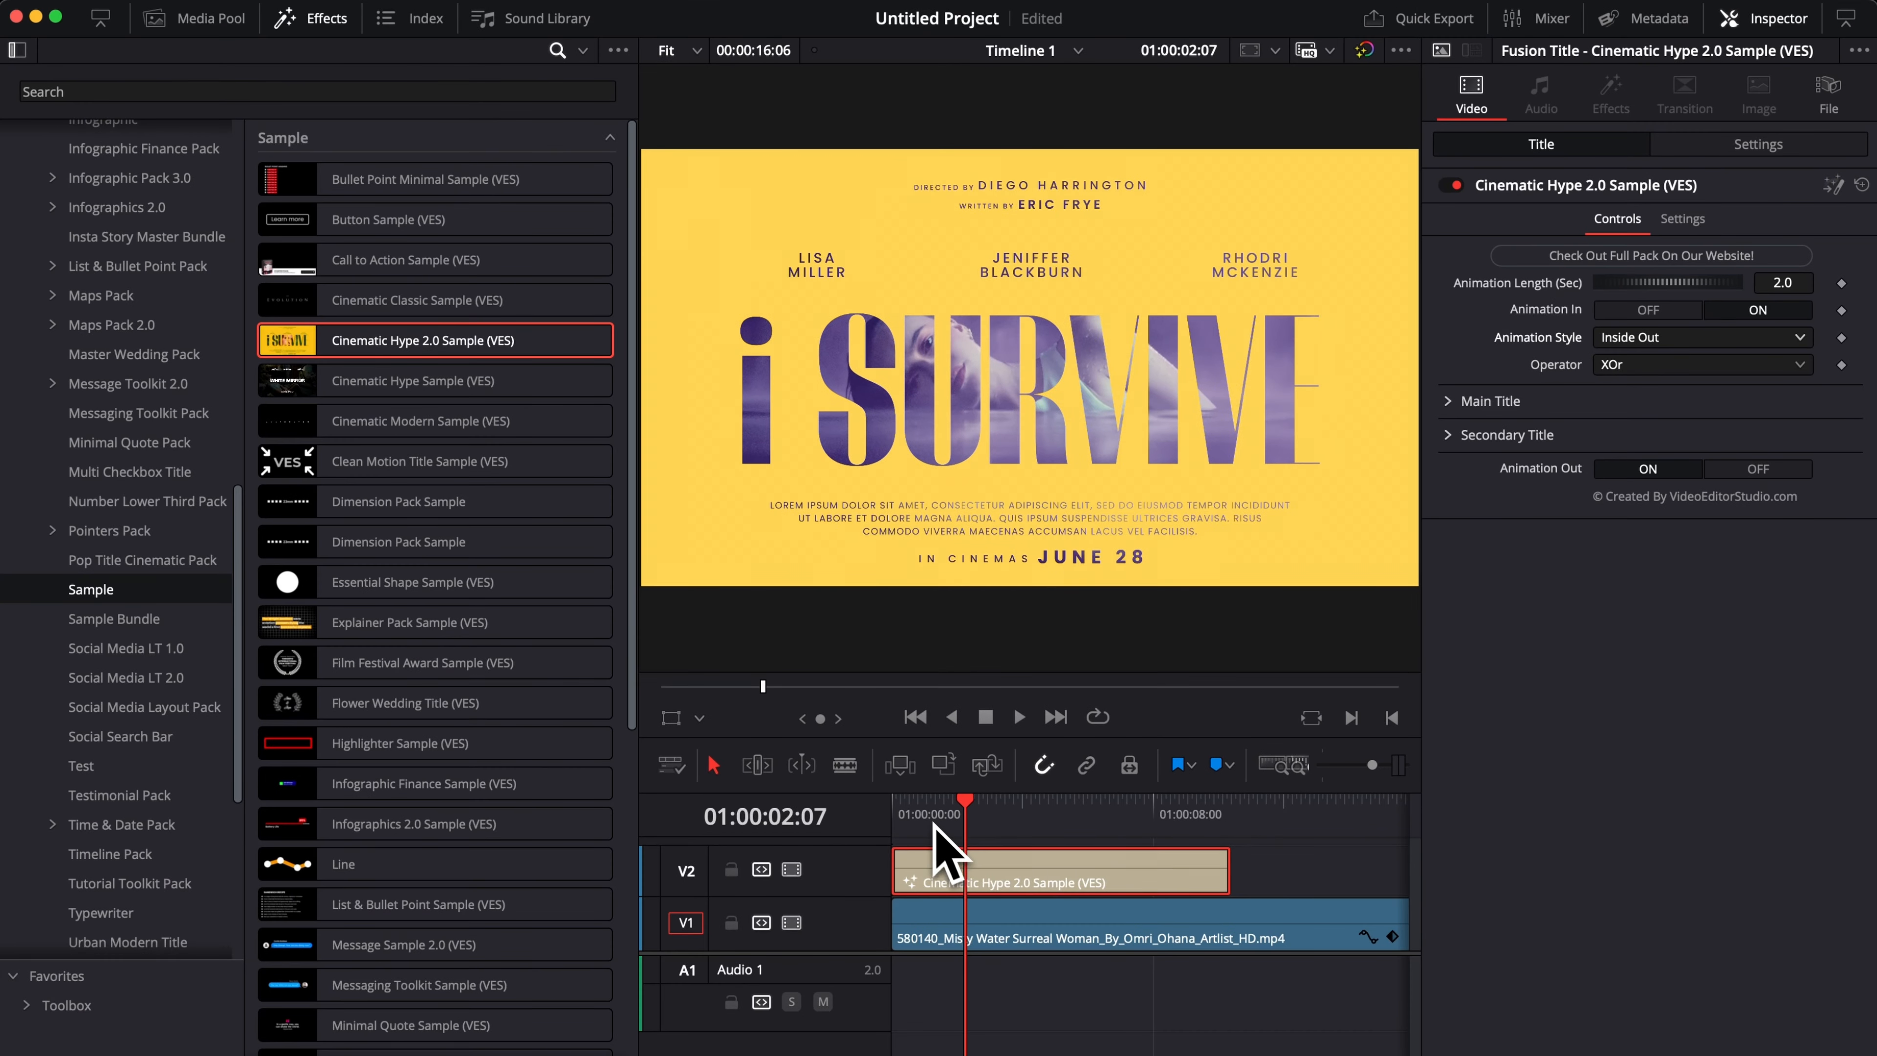
Try an Animation Length of 1.0 second, preview the title from the start, and reset the length to 2.0.
left_click(895, 813)
key("space")
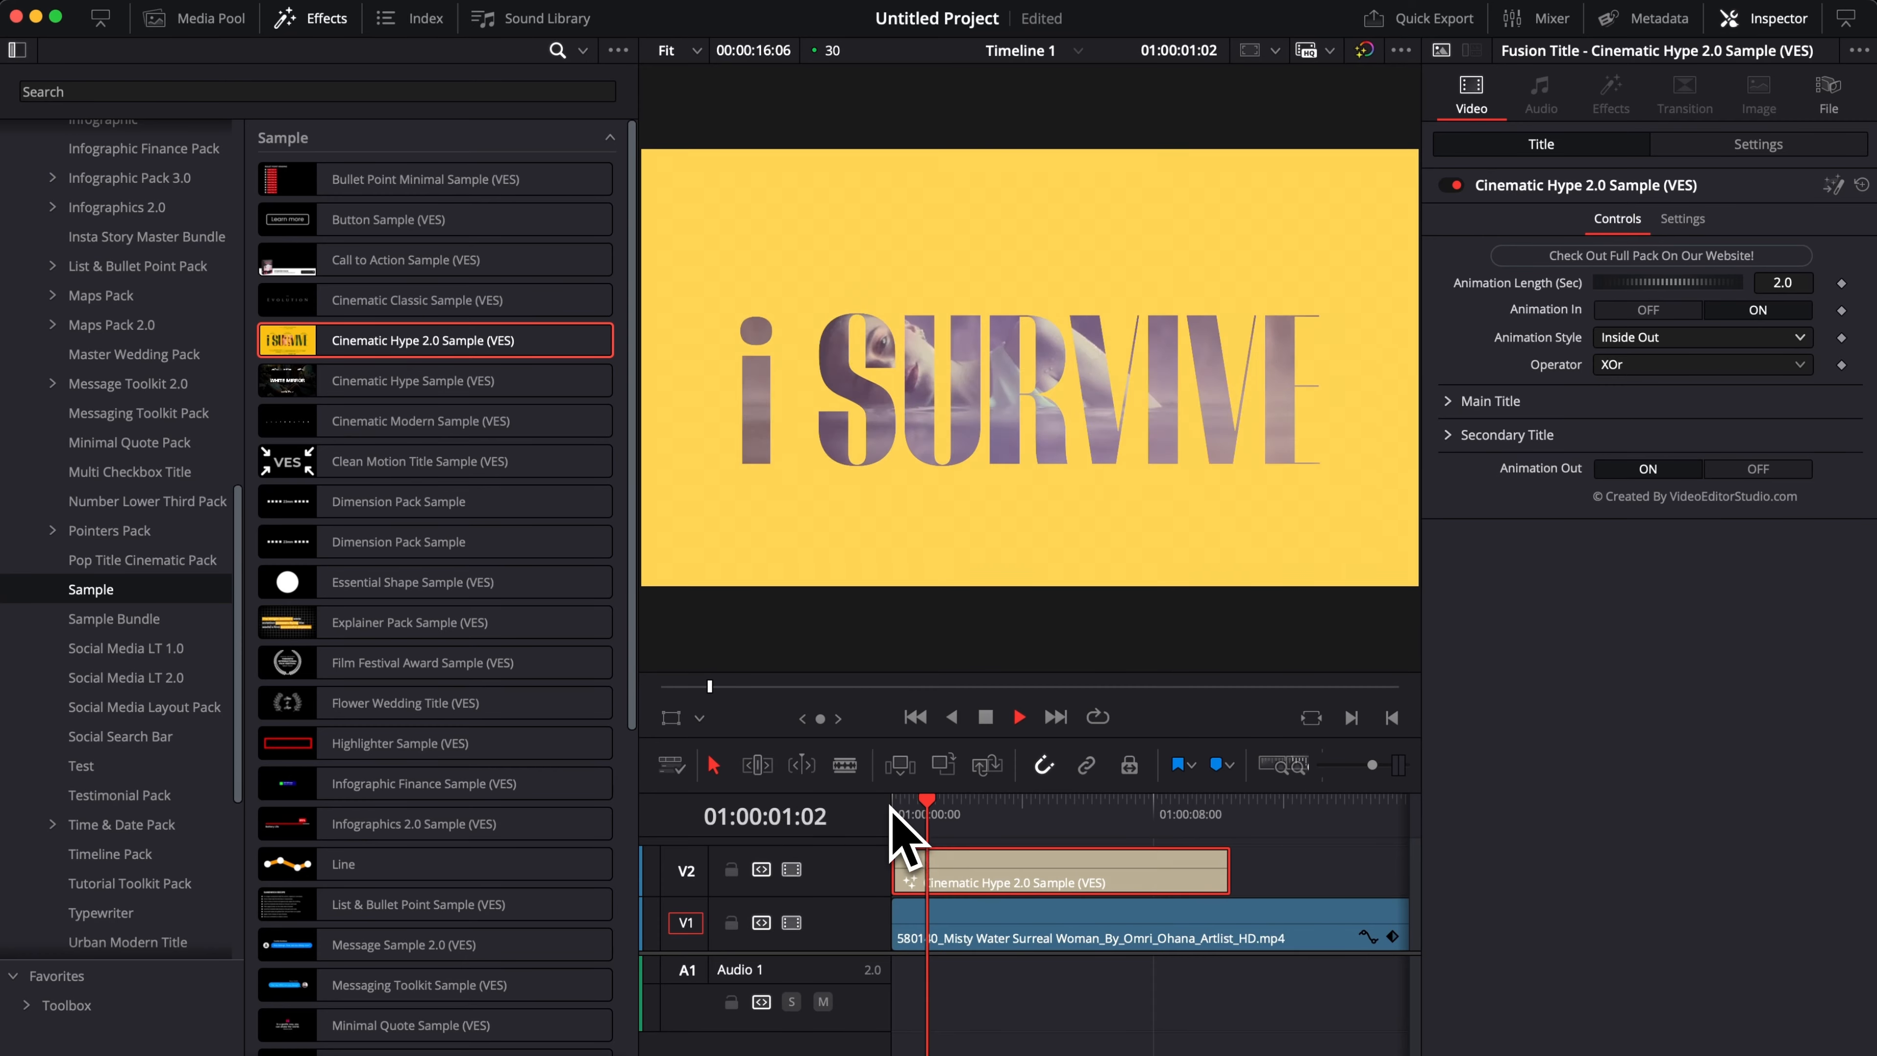
key("space")
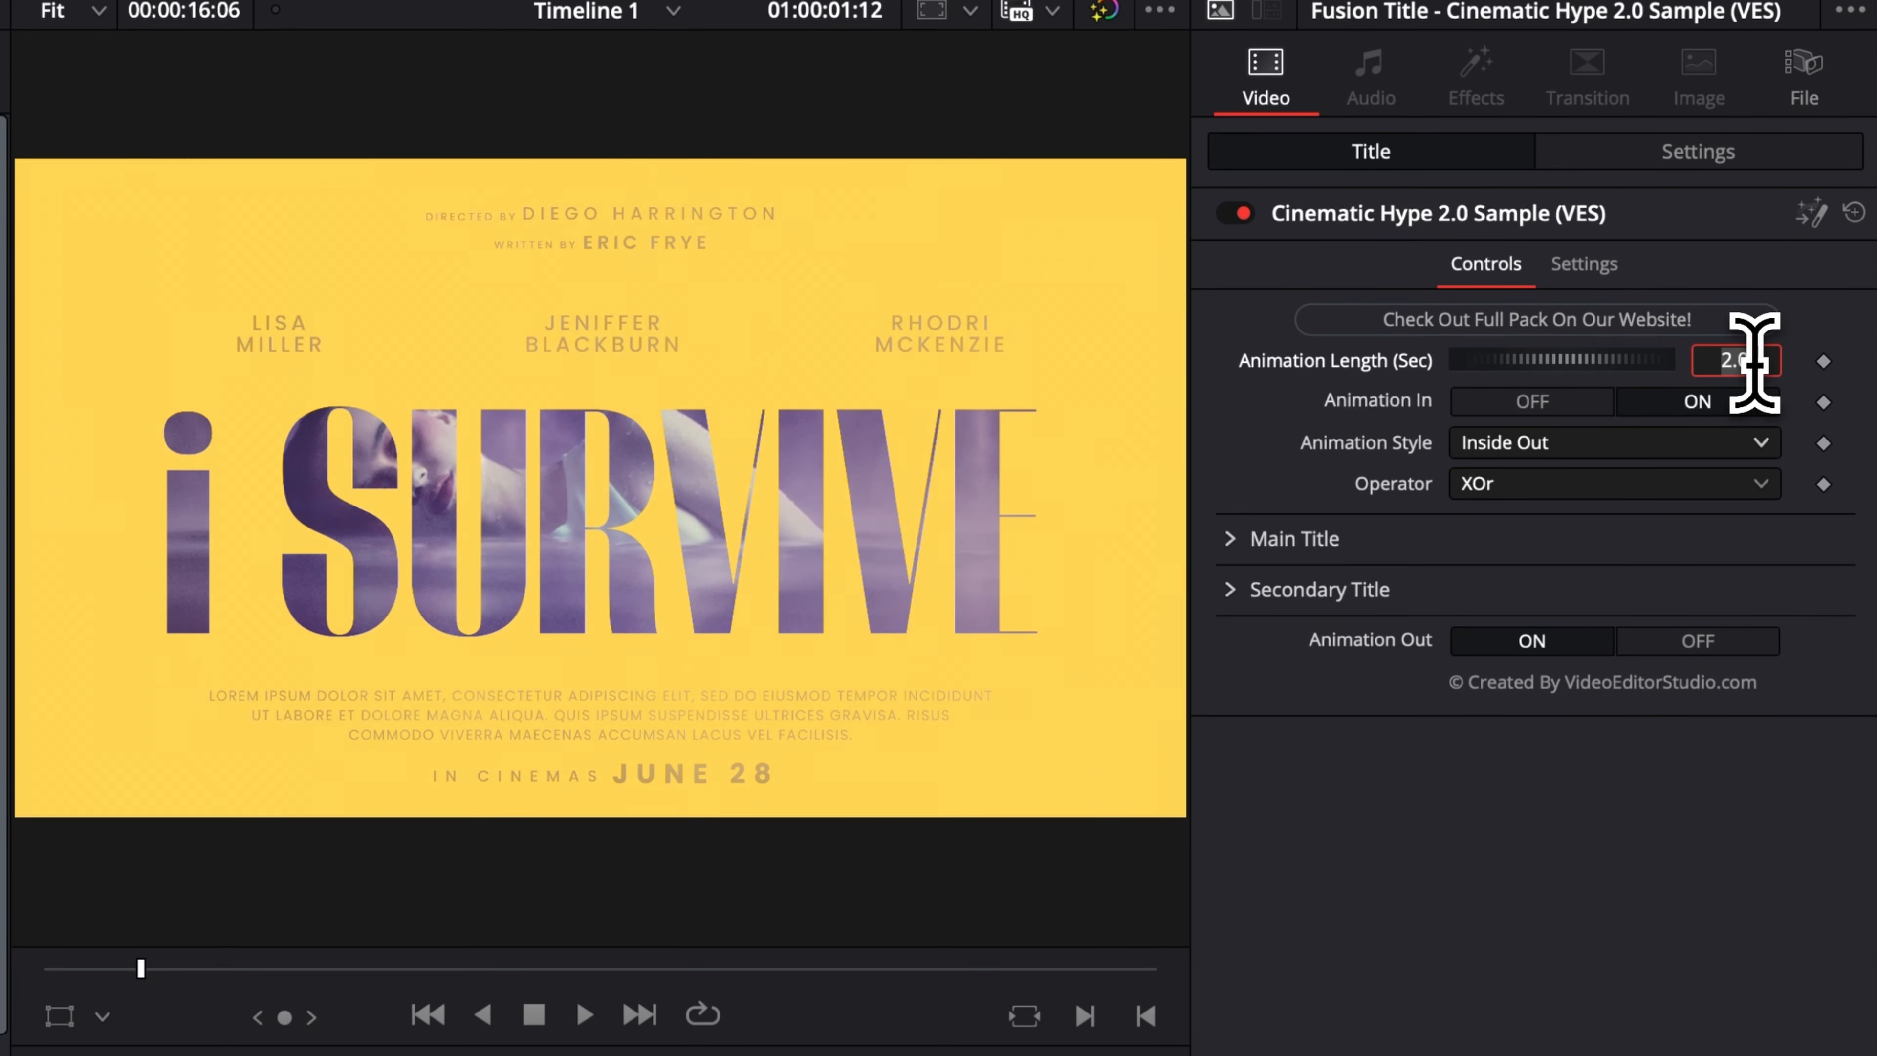
key("Return")
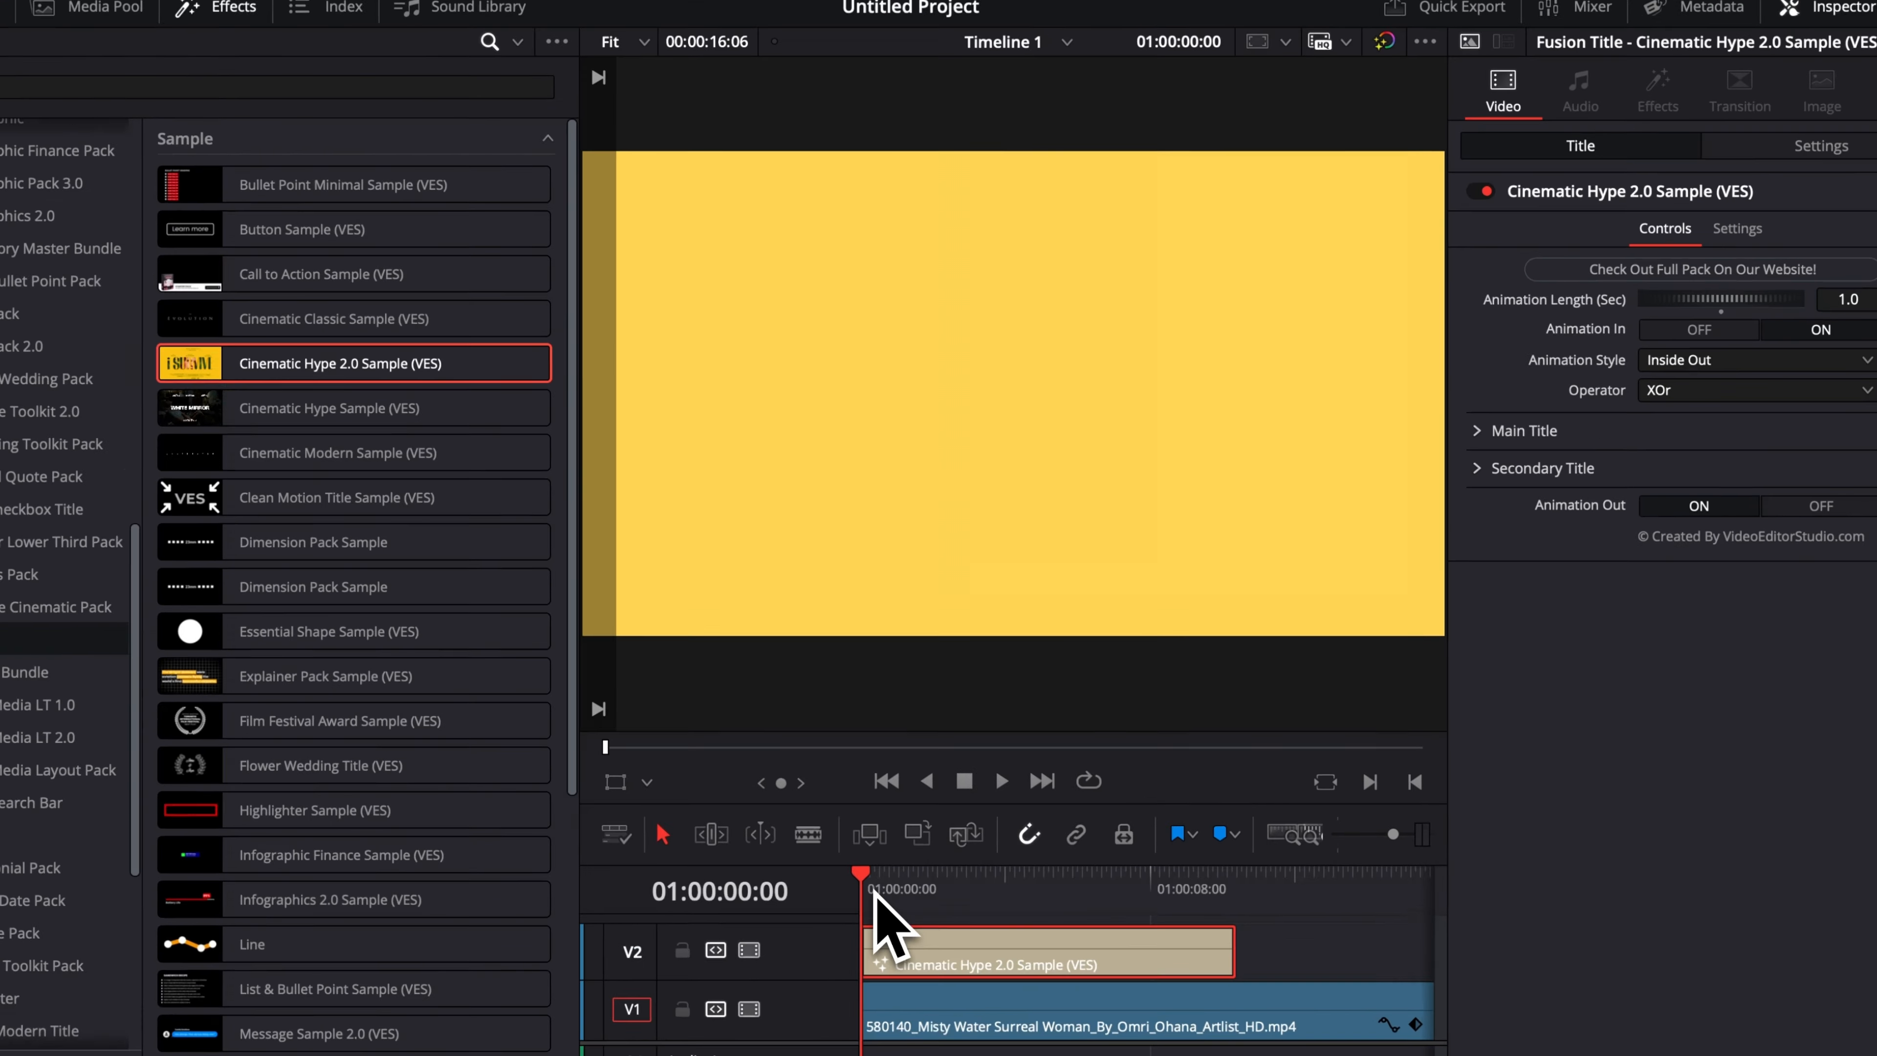
key("space")
key("space")
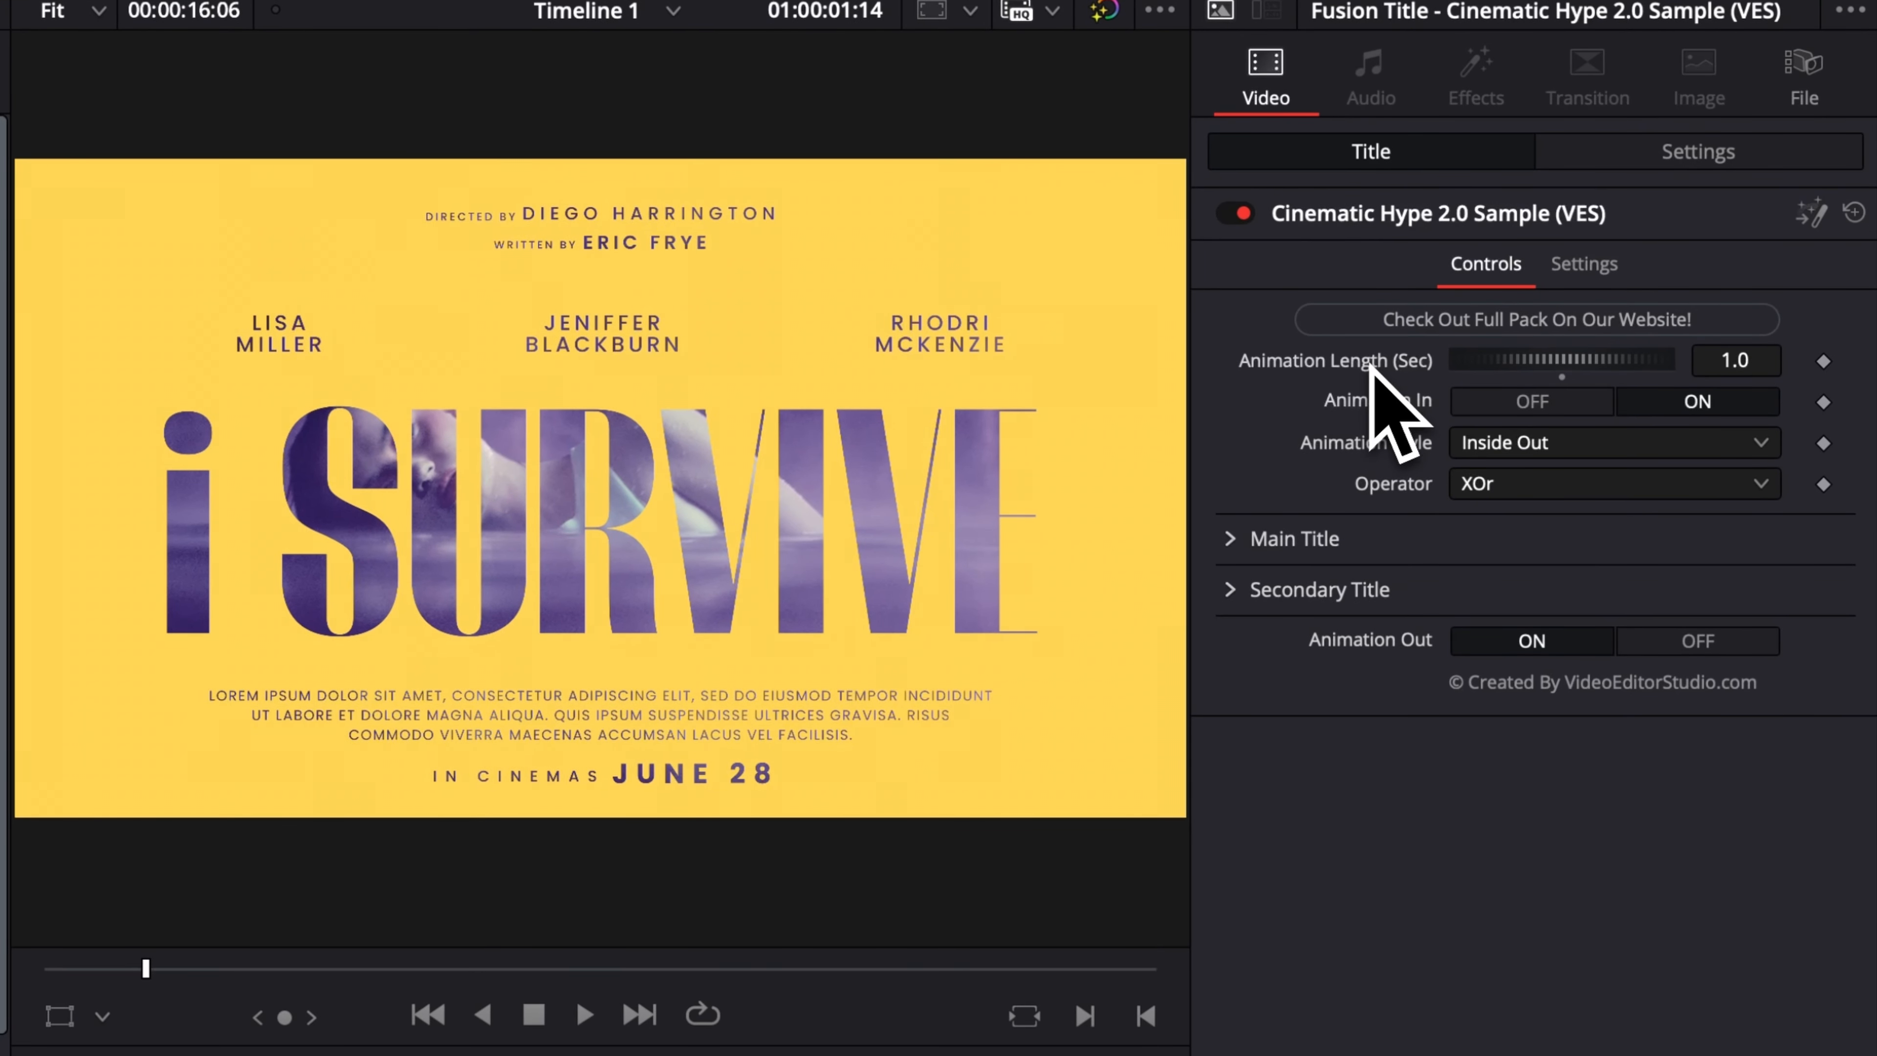
double_click(1370, 366)
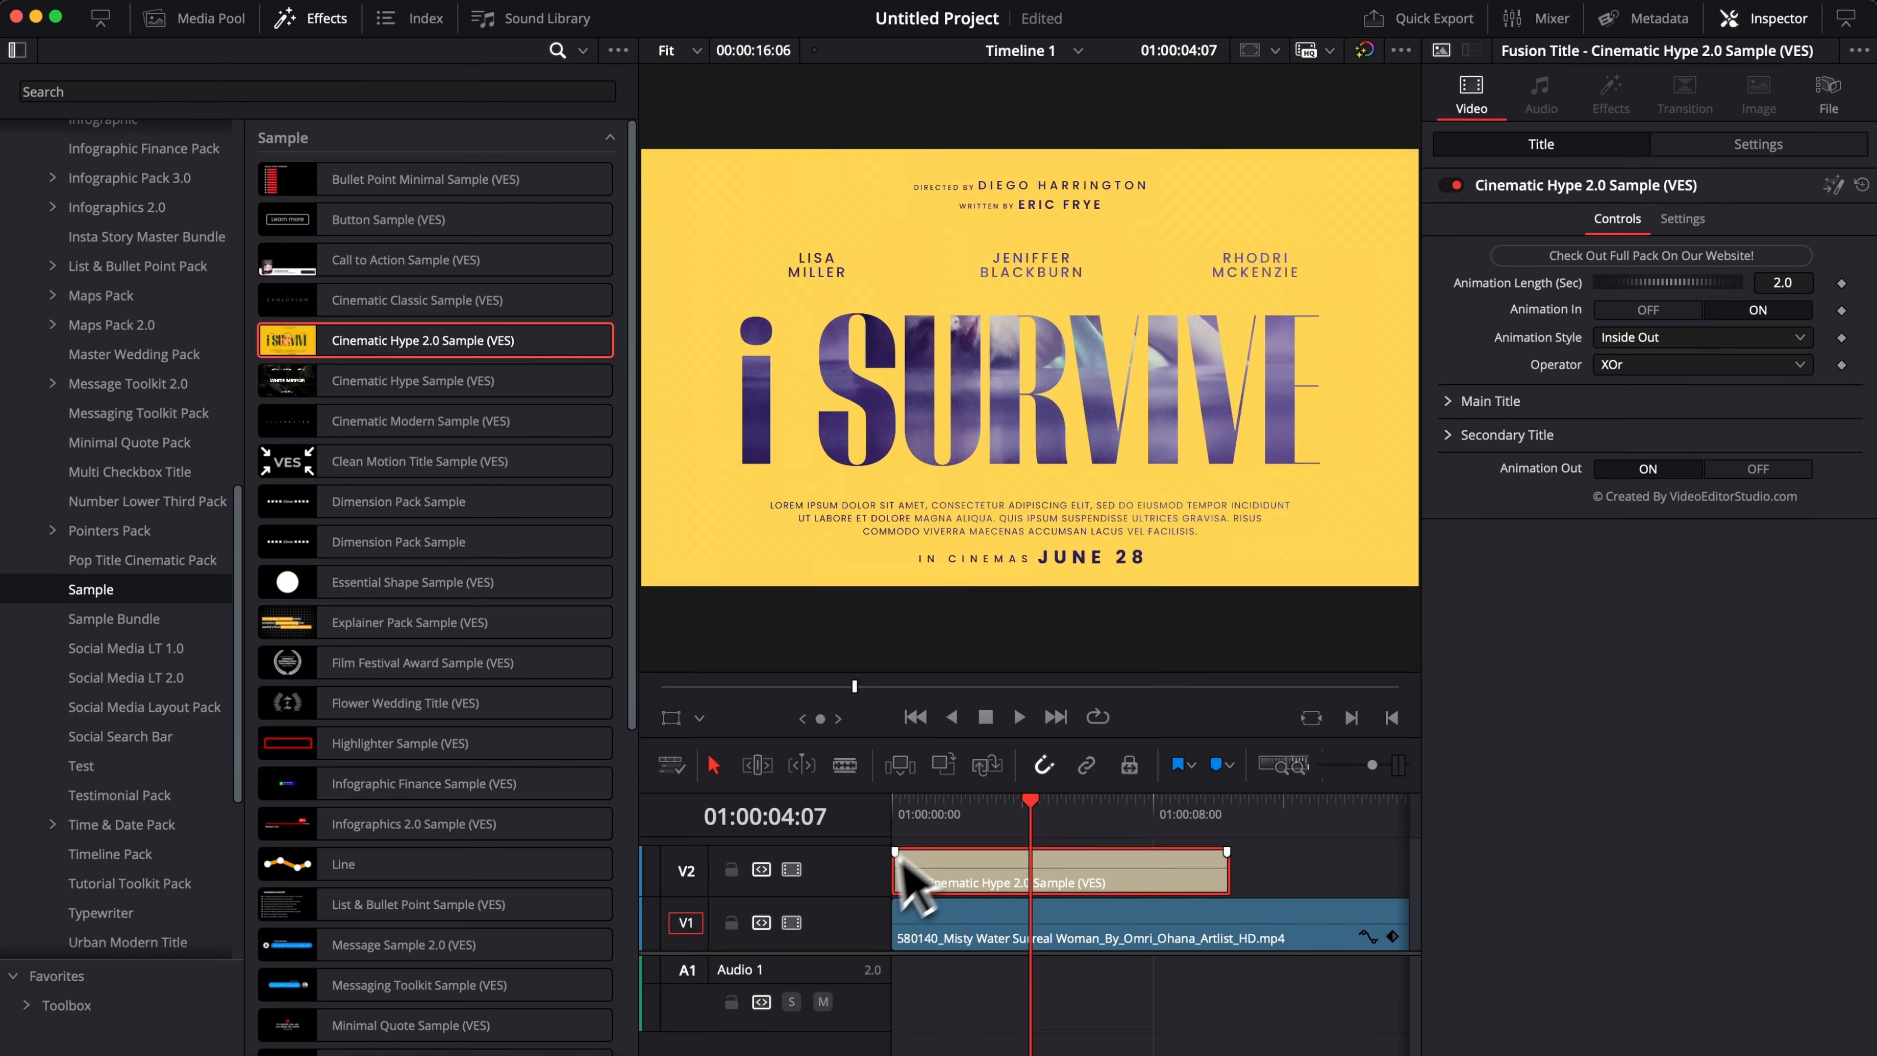
Play the start of the title to review the Inside Out entrance at its default length.
left_click_drag(728, 1041, 539, 1053)
left_click(1019, 716)
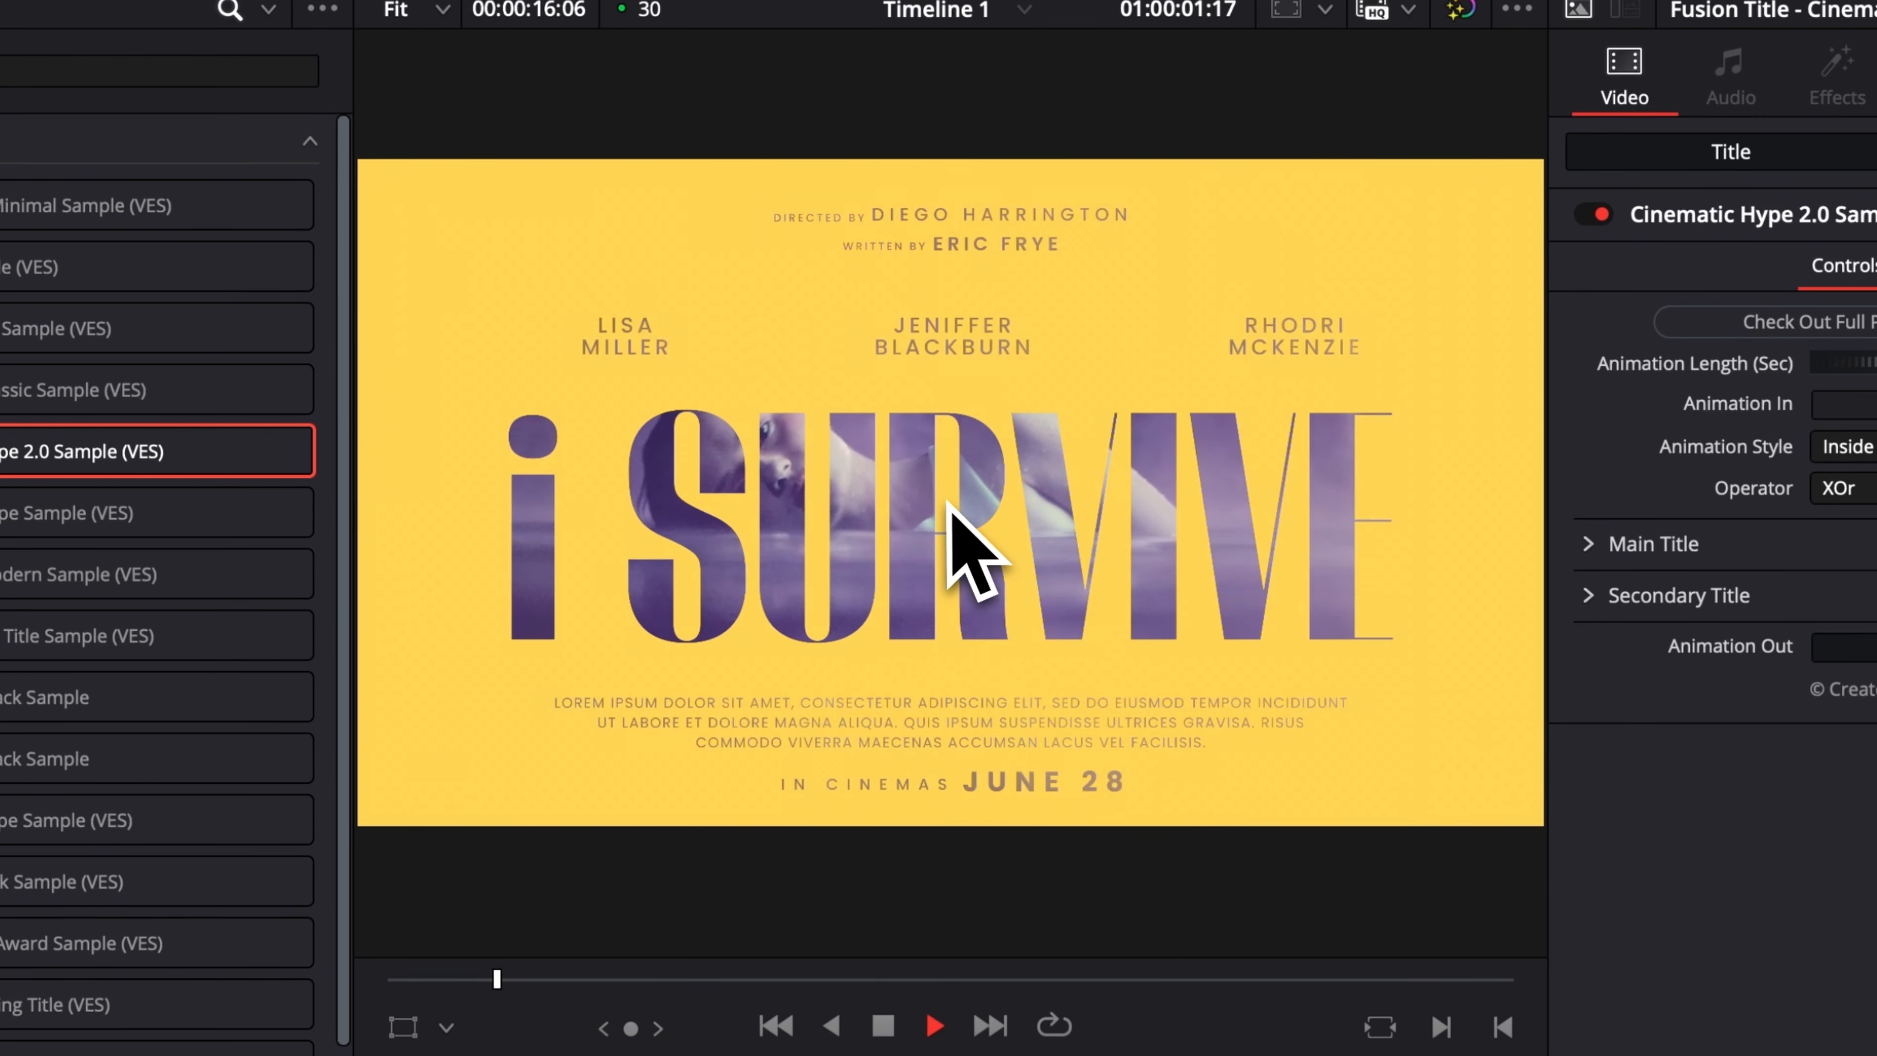
left_click(739, 1054)
Add a short fade-in to the start of the title clip on V2 and replay the opening to check it.
key("Home")
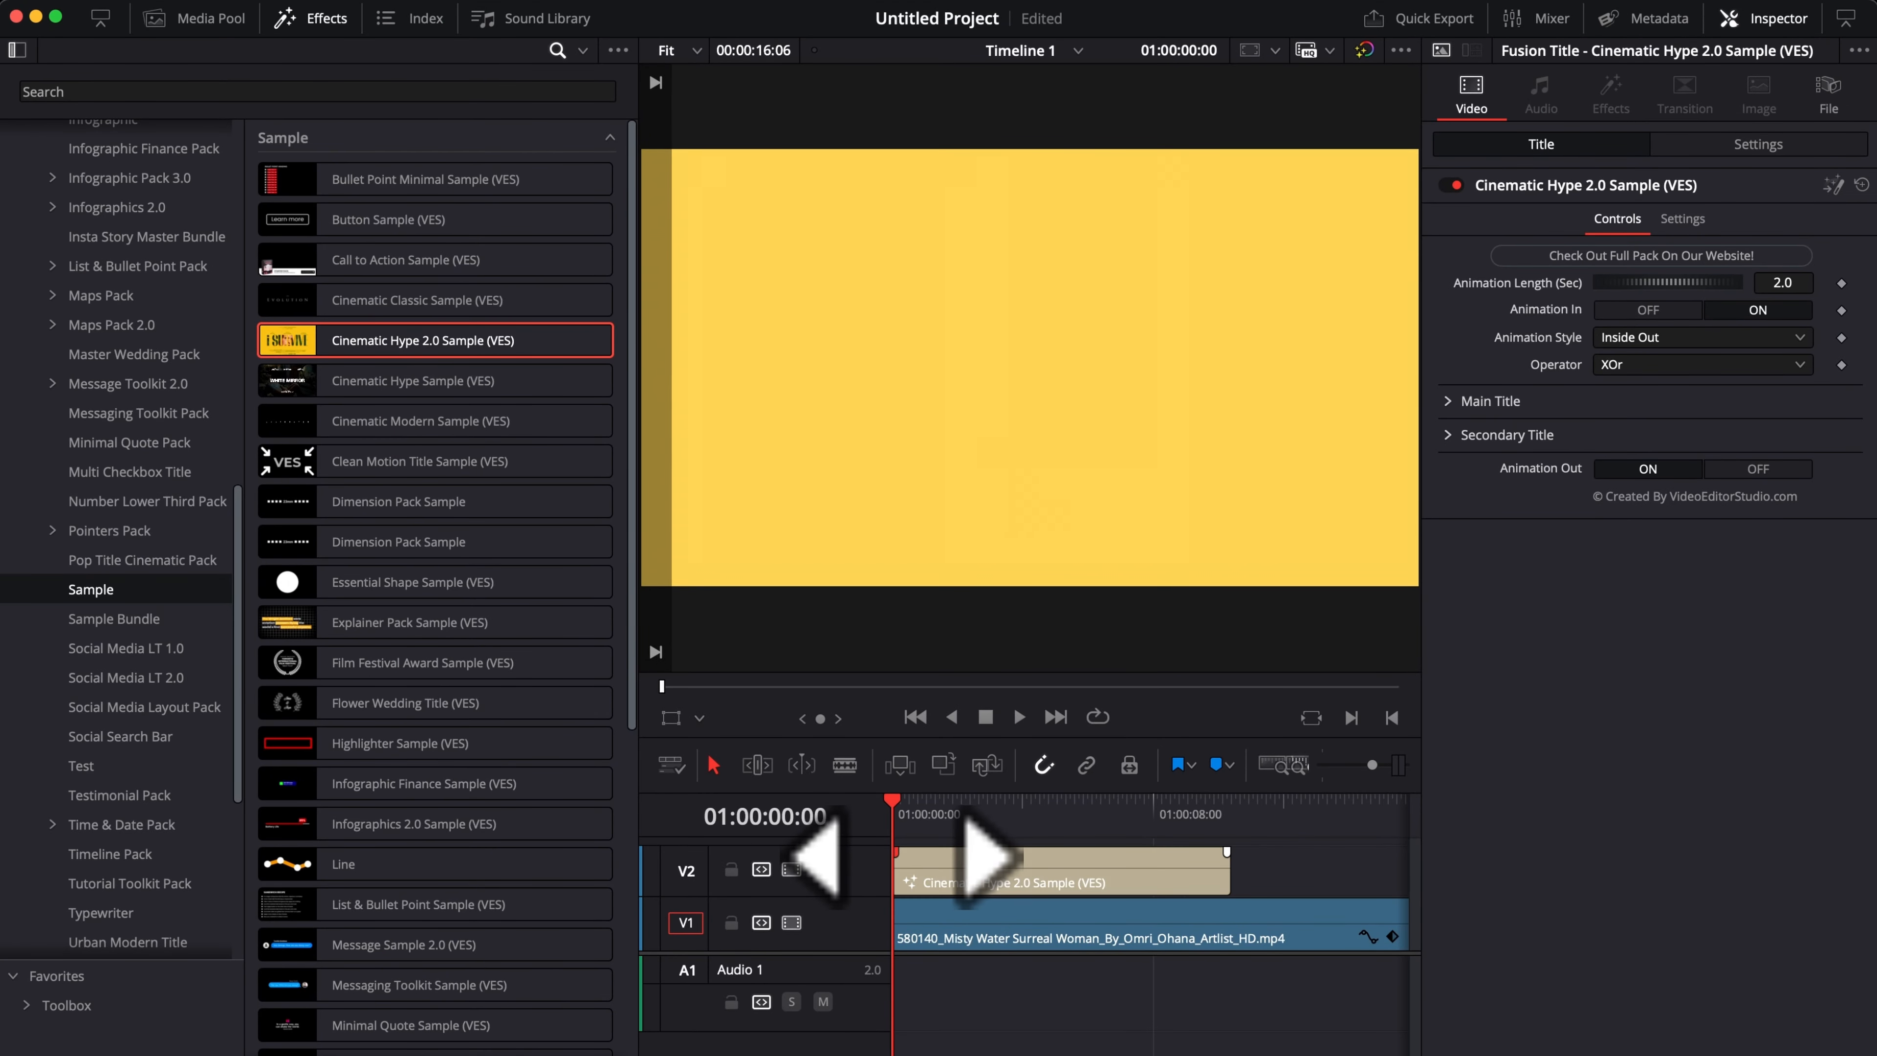
left_click_drag(904, 858, 928, 858)
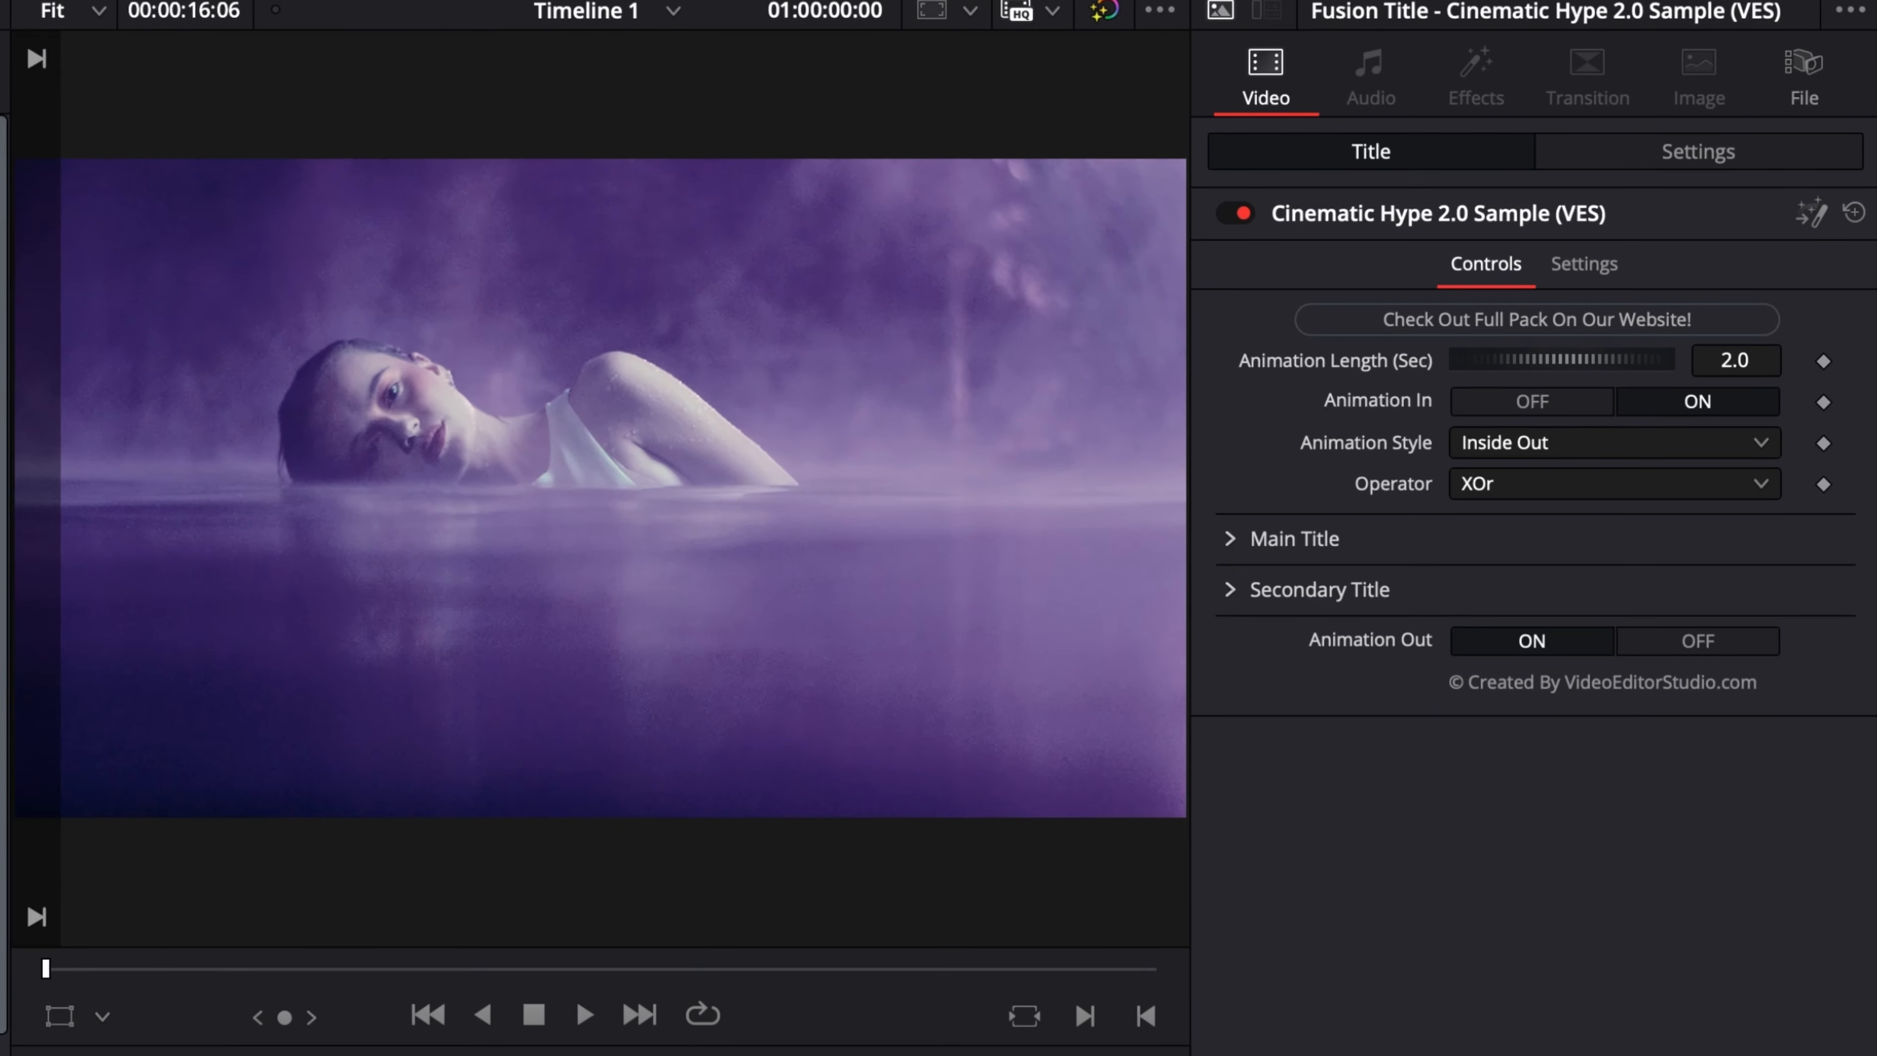
key("space")
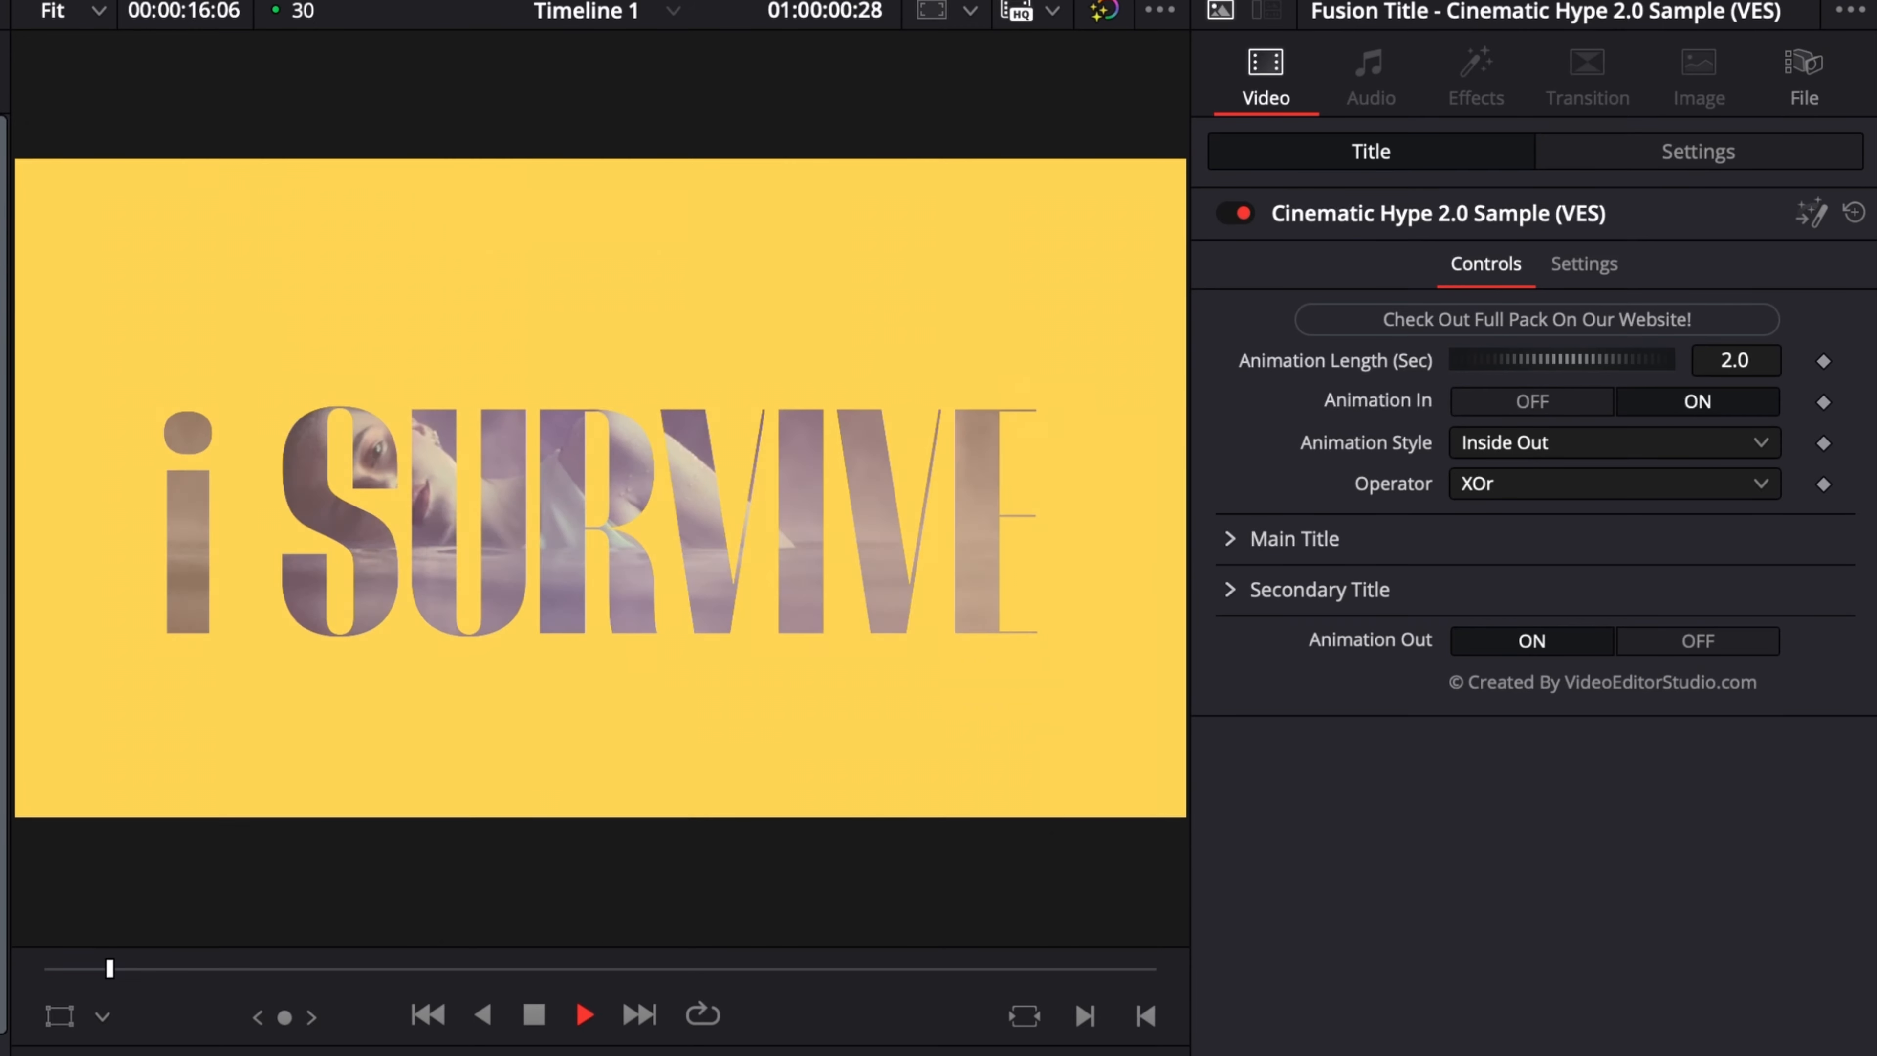
key("space")
key("Home")
key("space")
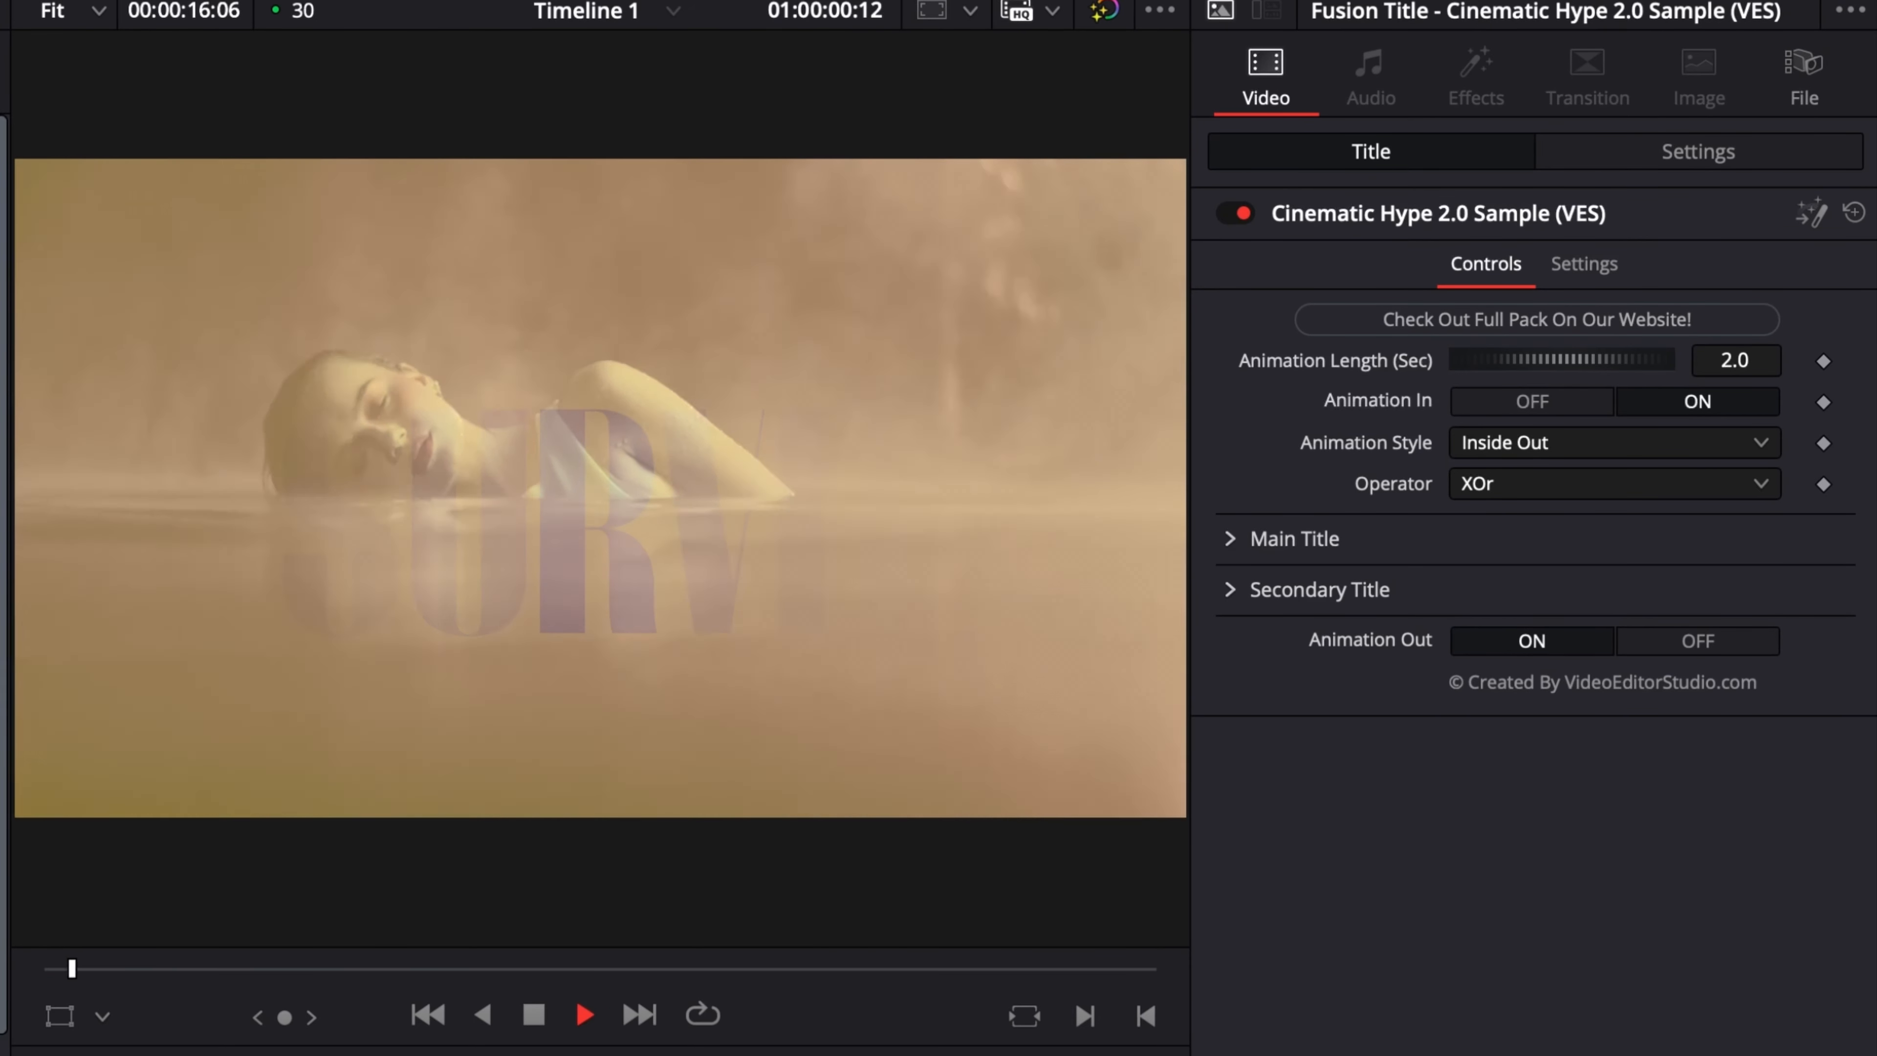
key("space")
key("space")
key("Home")
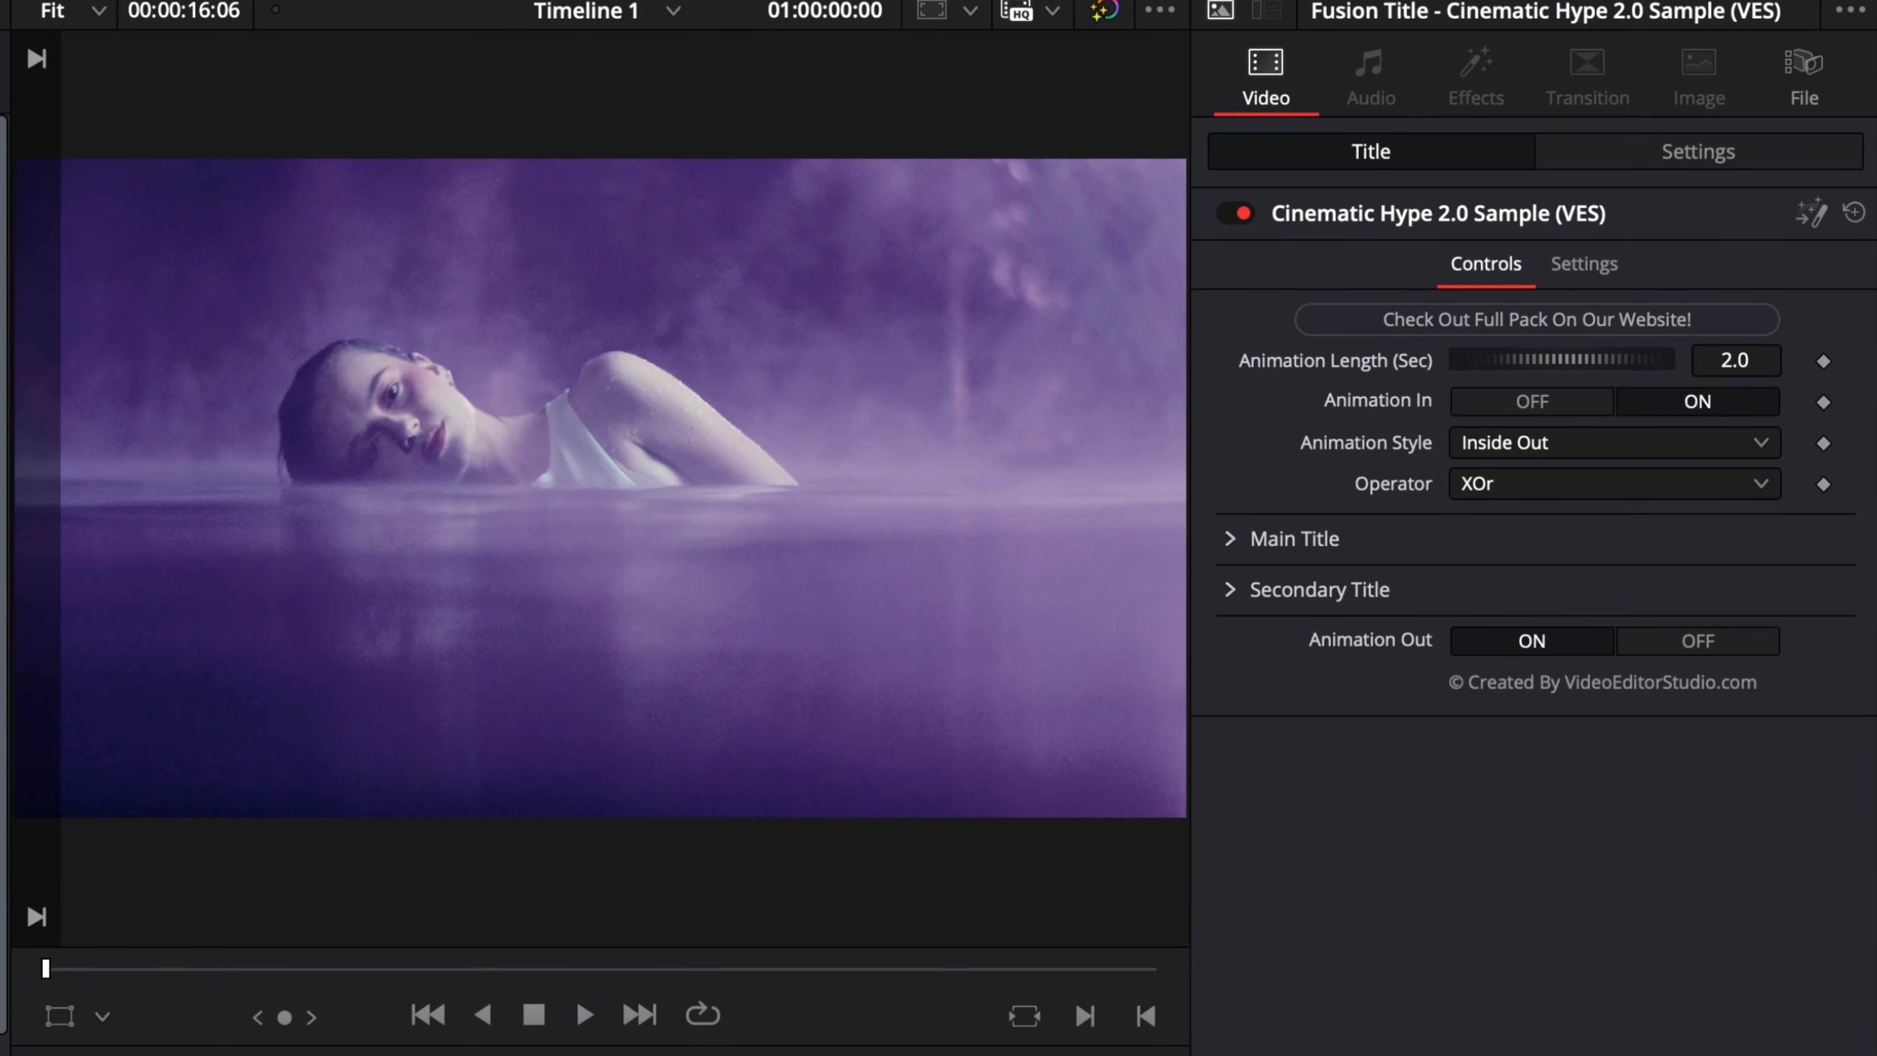
key("space")
key("space")
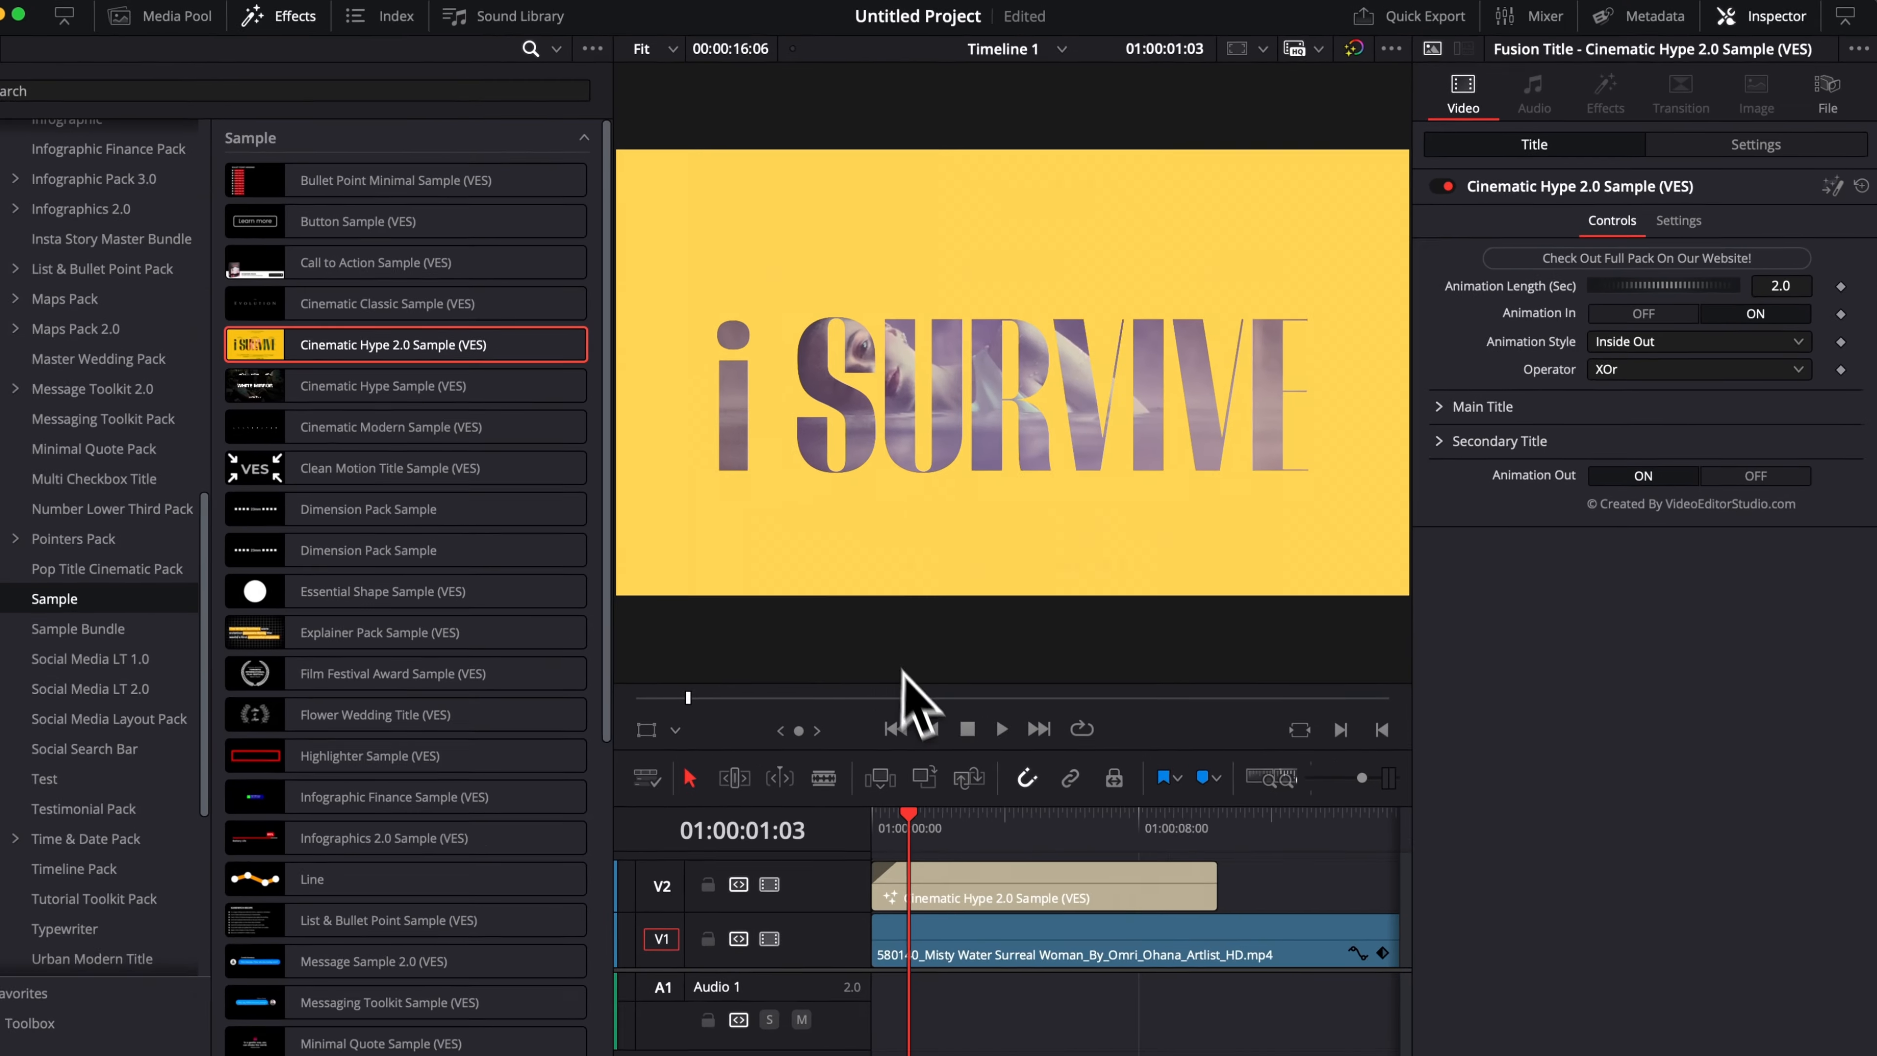
Add a fade-out to the end of the title clip on V2 and play the ending to check it.
left_click_drag(909, 809, 1183, 750)
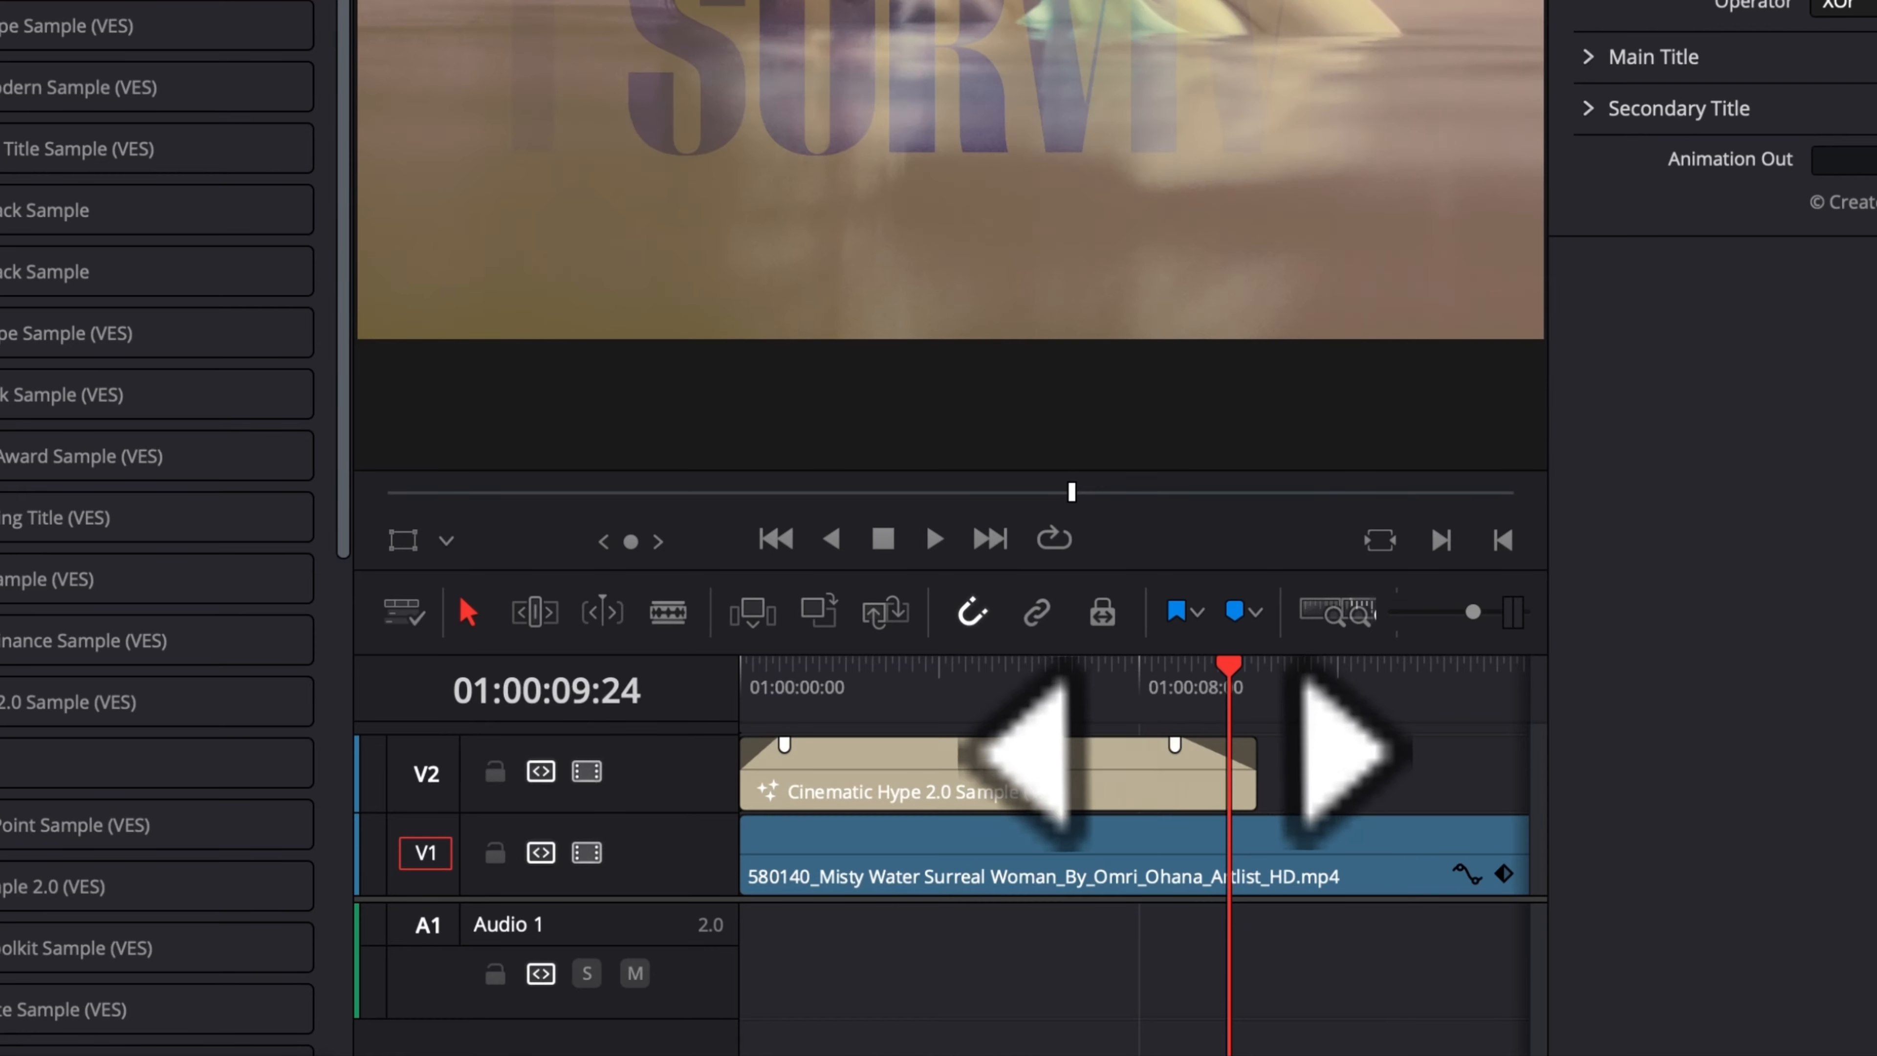
left_click(1177, 686)
key("space")
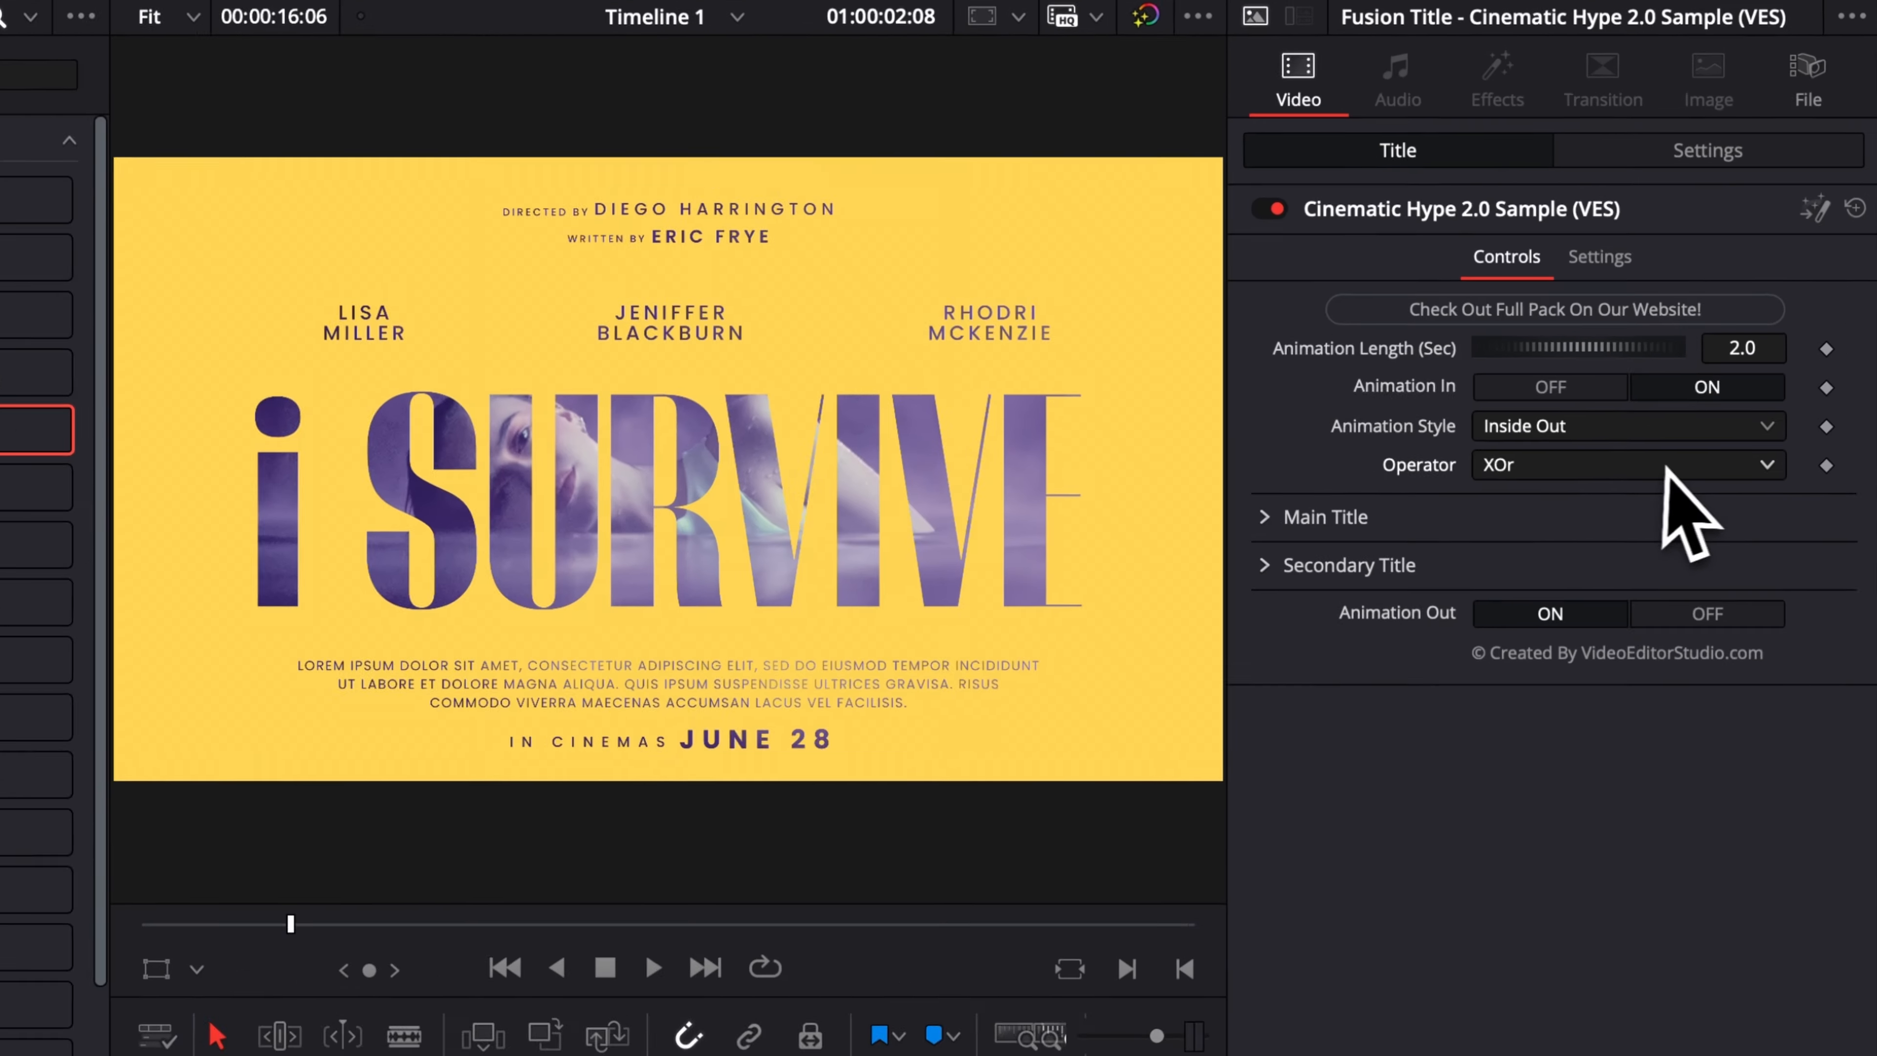
Try the Stencil and Over operators on the title.
left_click(1670, 364)
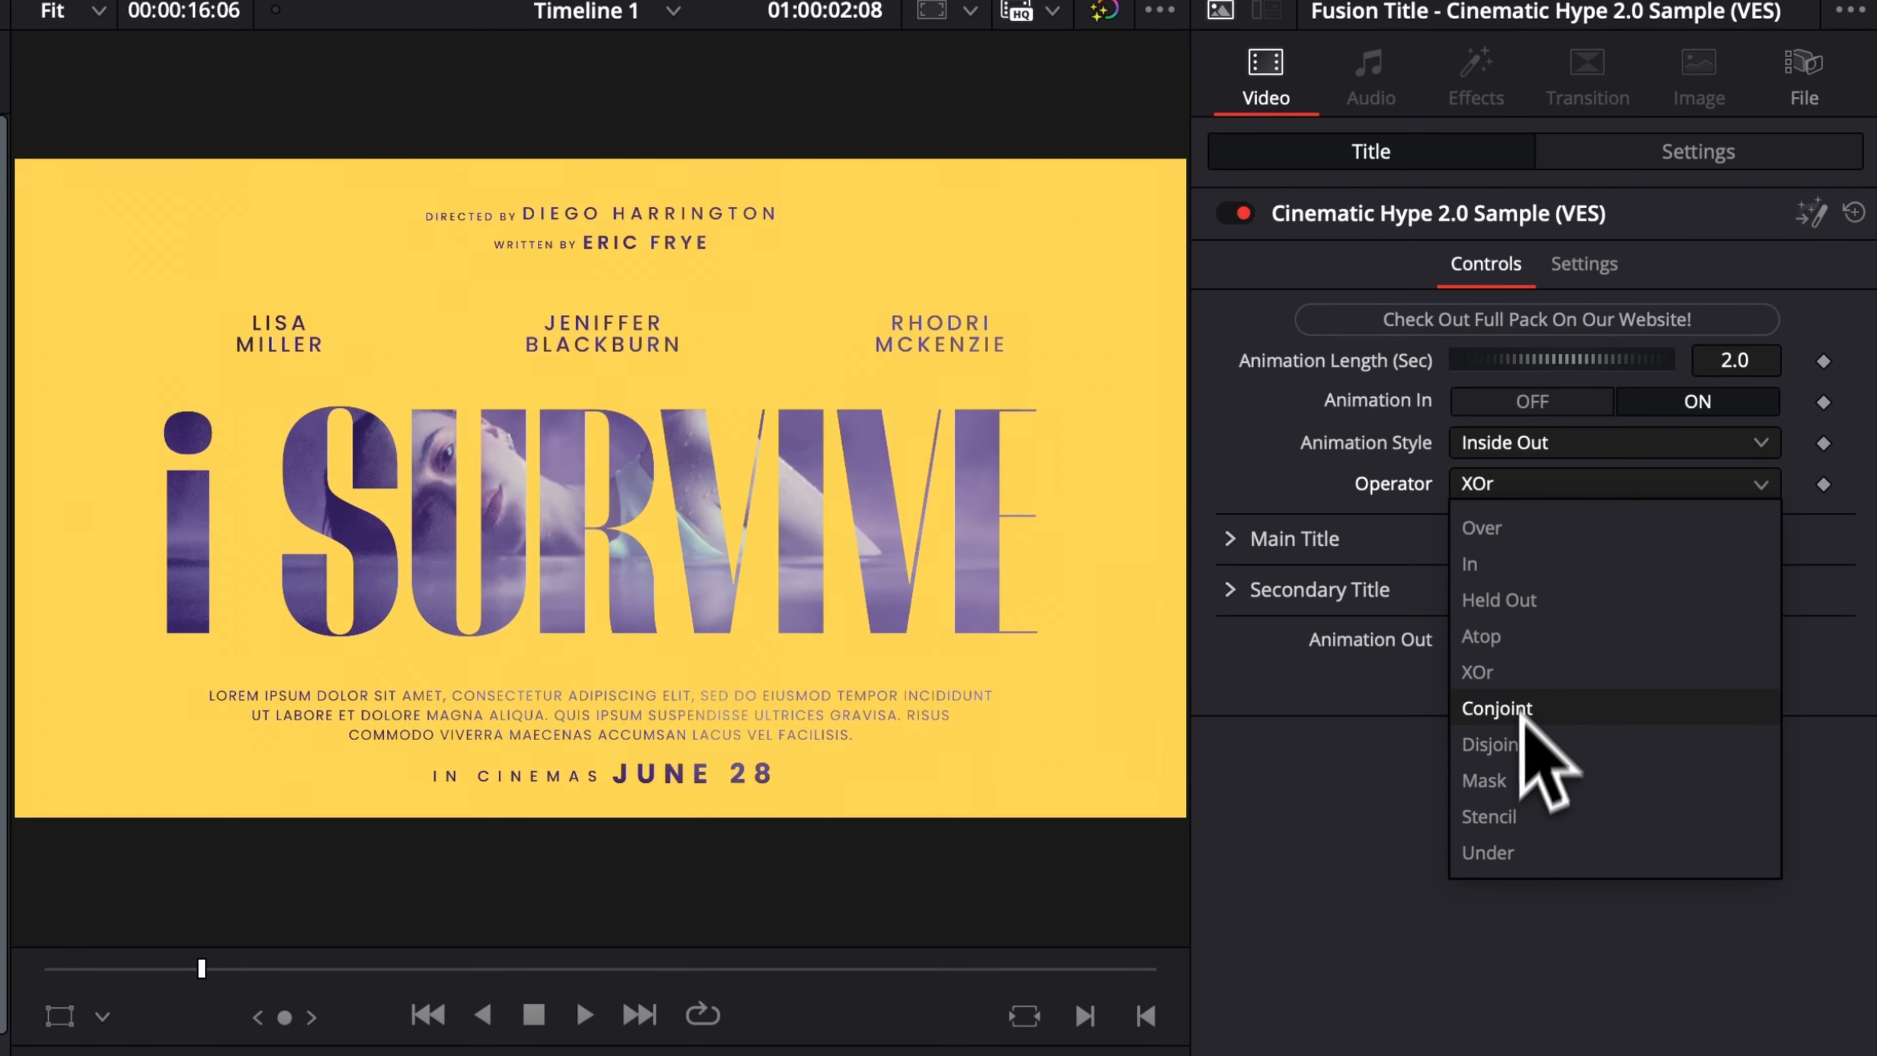
left_click(1511, 816)
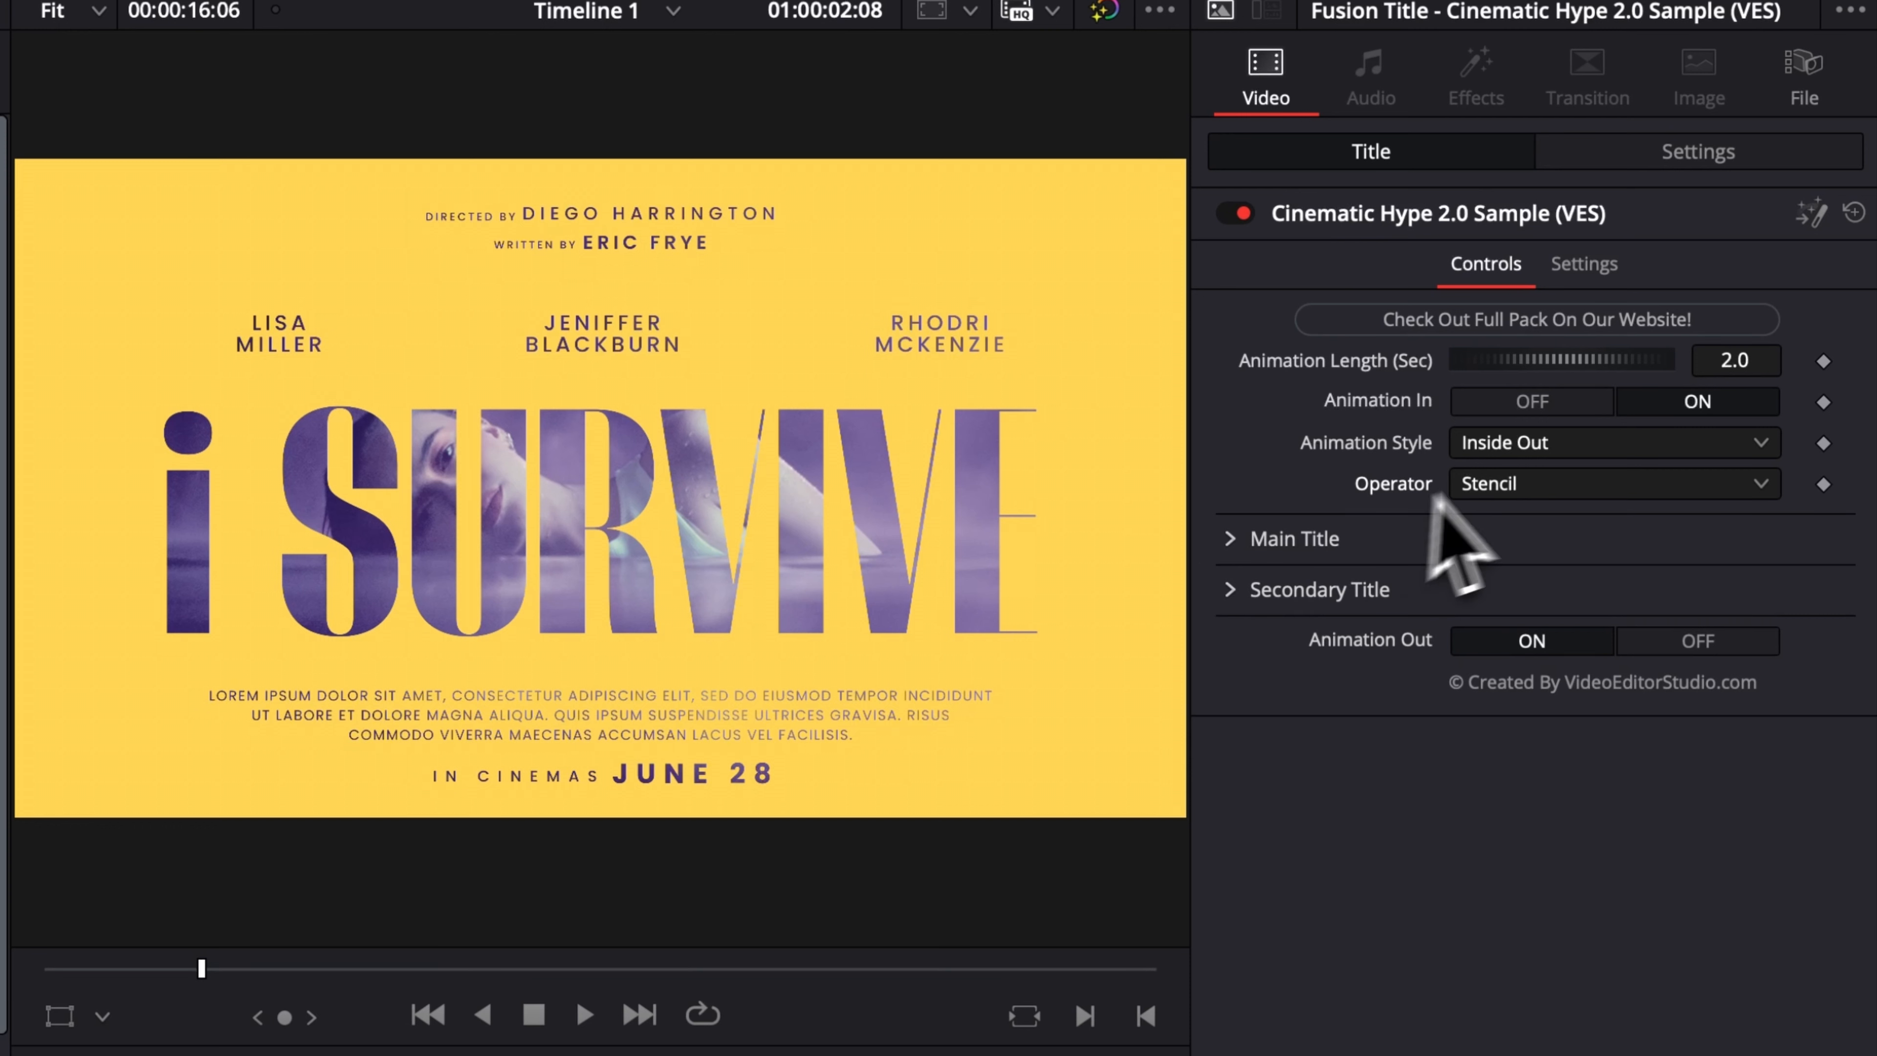
left_click(1507, 486)
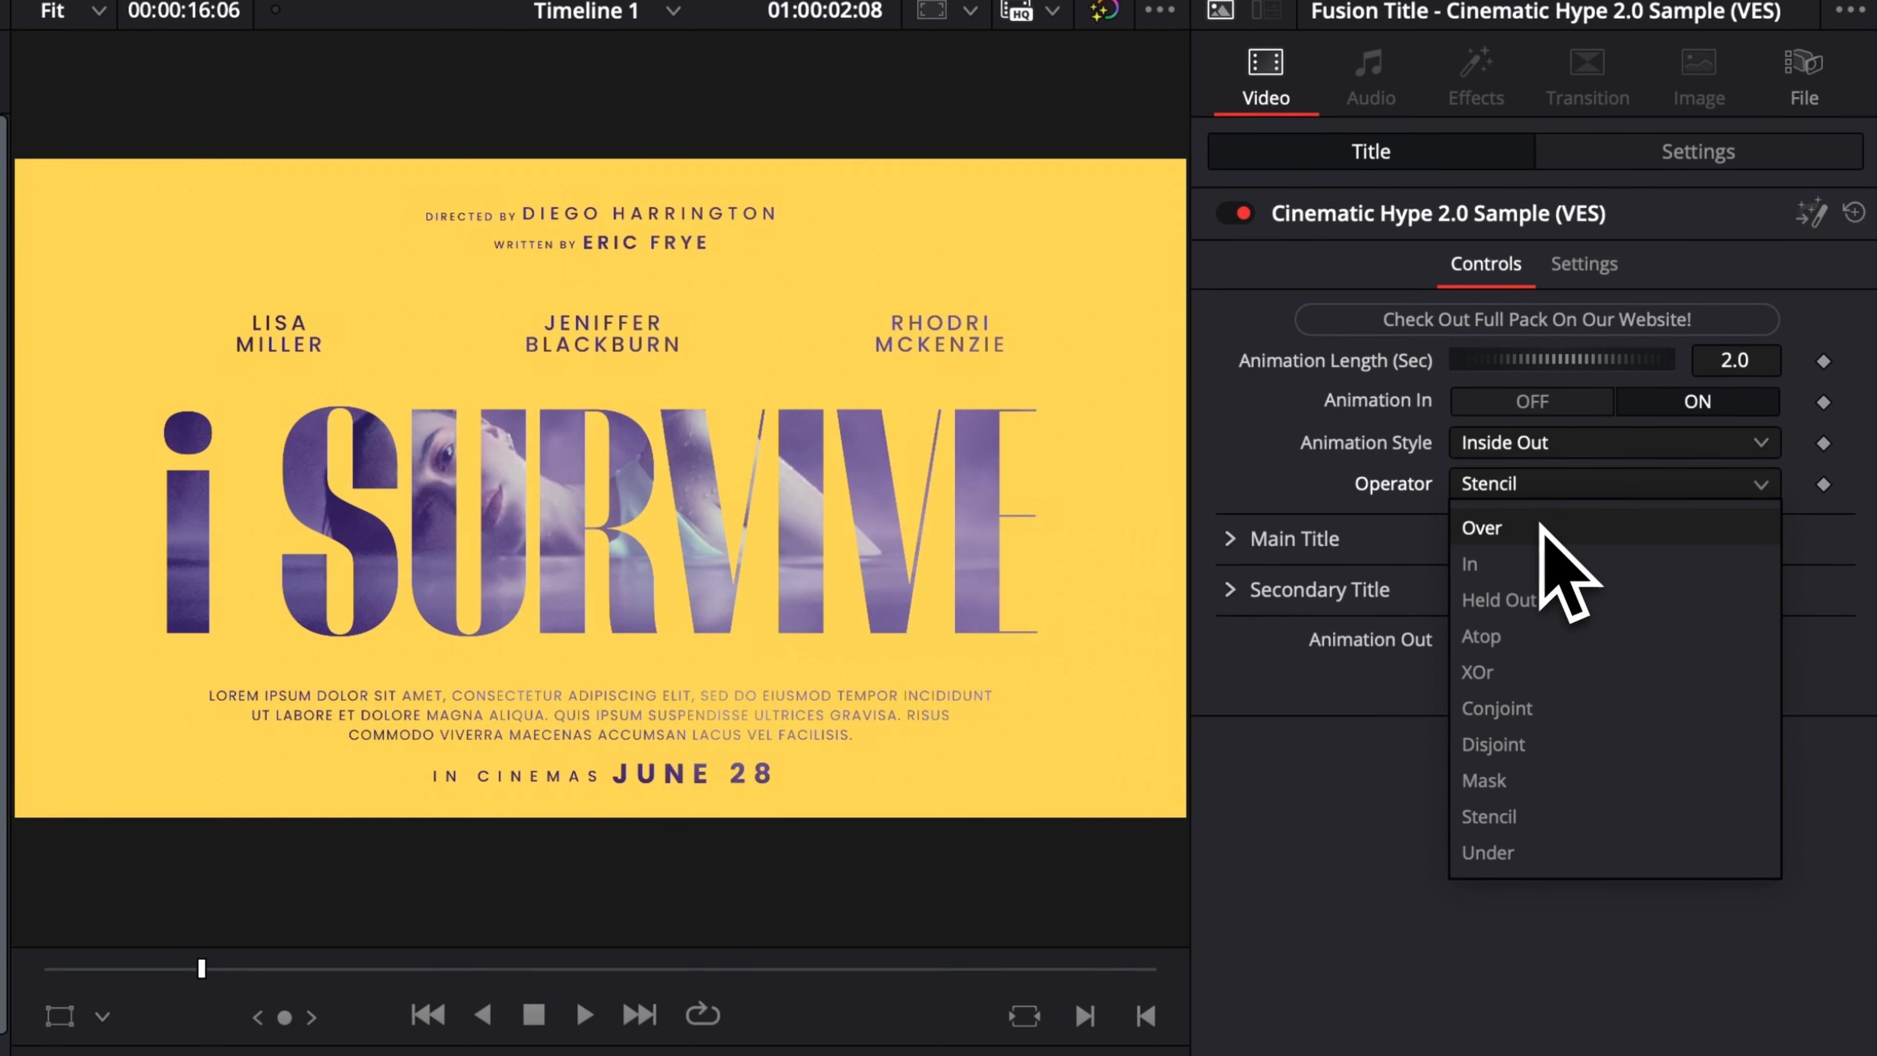
left_click(1516, 530)
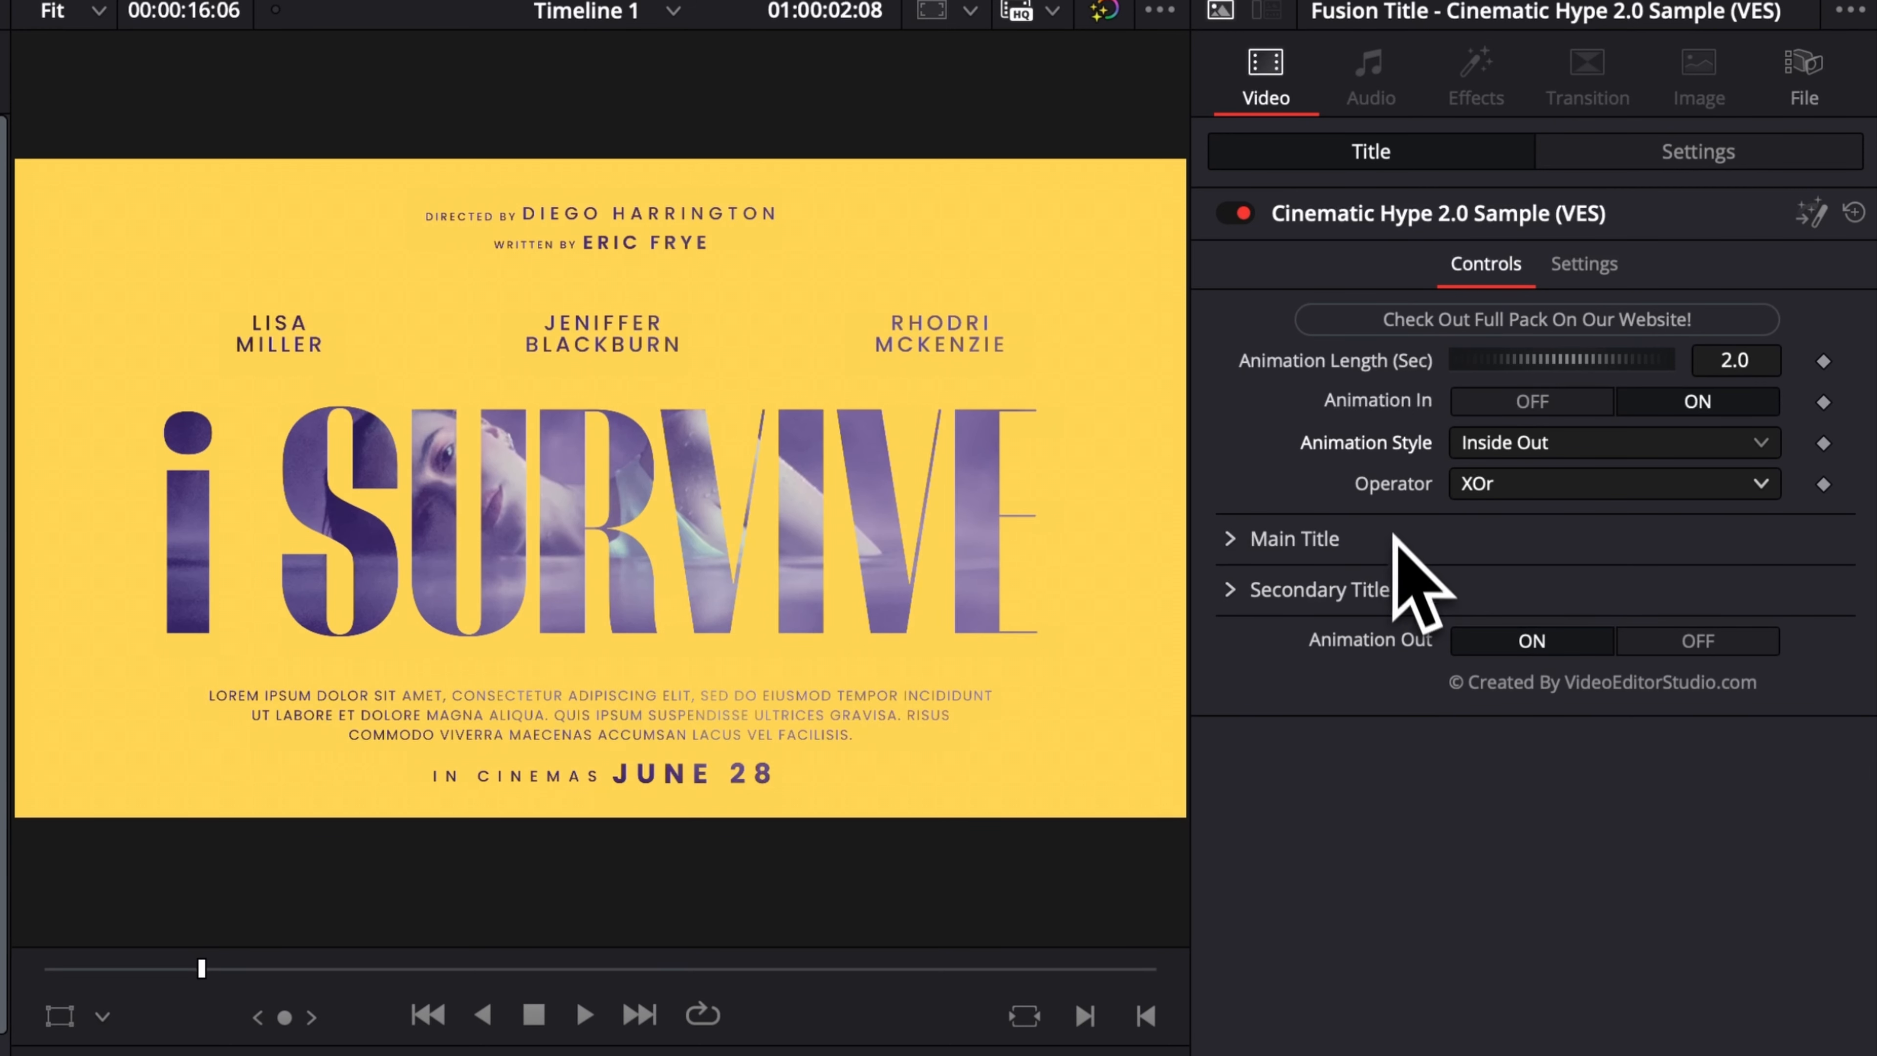
Replace the main title text with DAVINCI and look at the available fonts, keeping Thunder.
left_click(1230, 539)
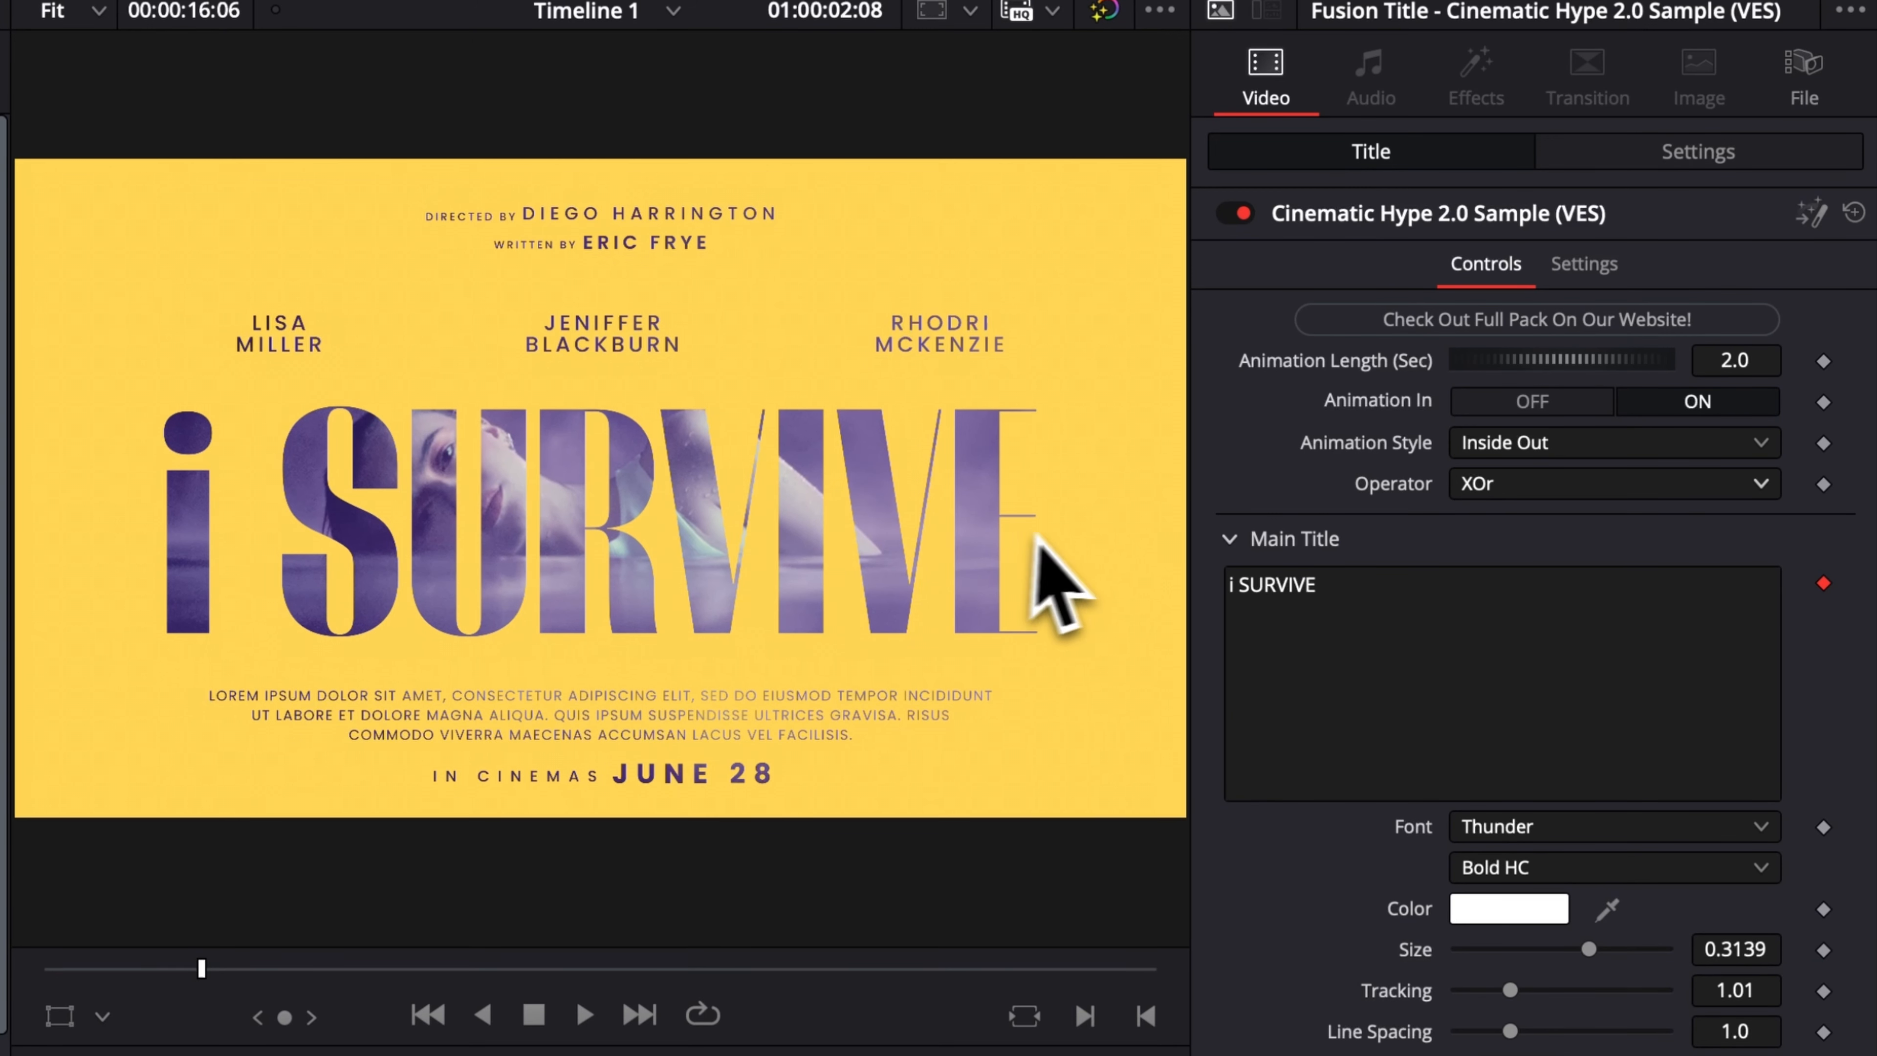
triple_click(1351, 585)
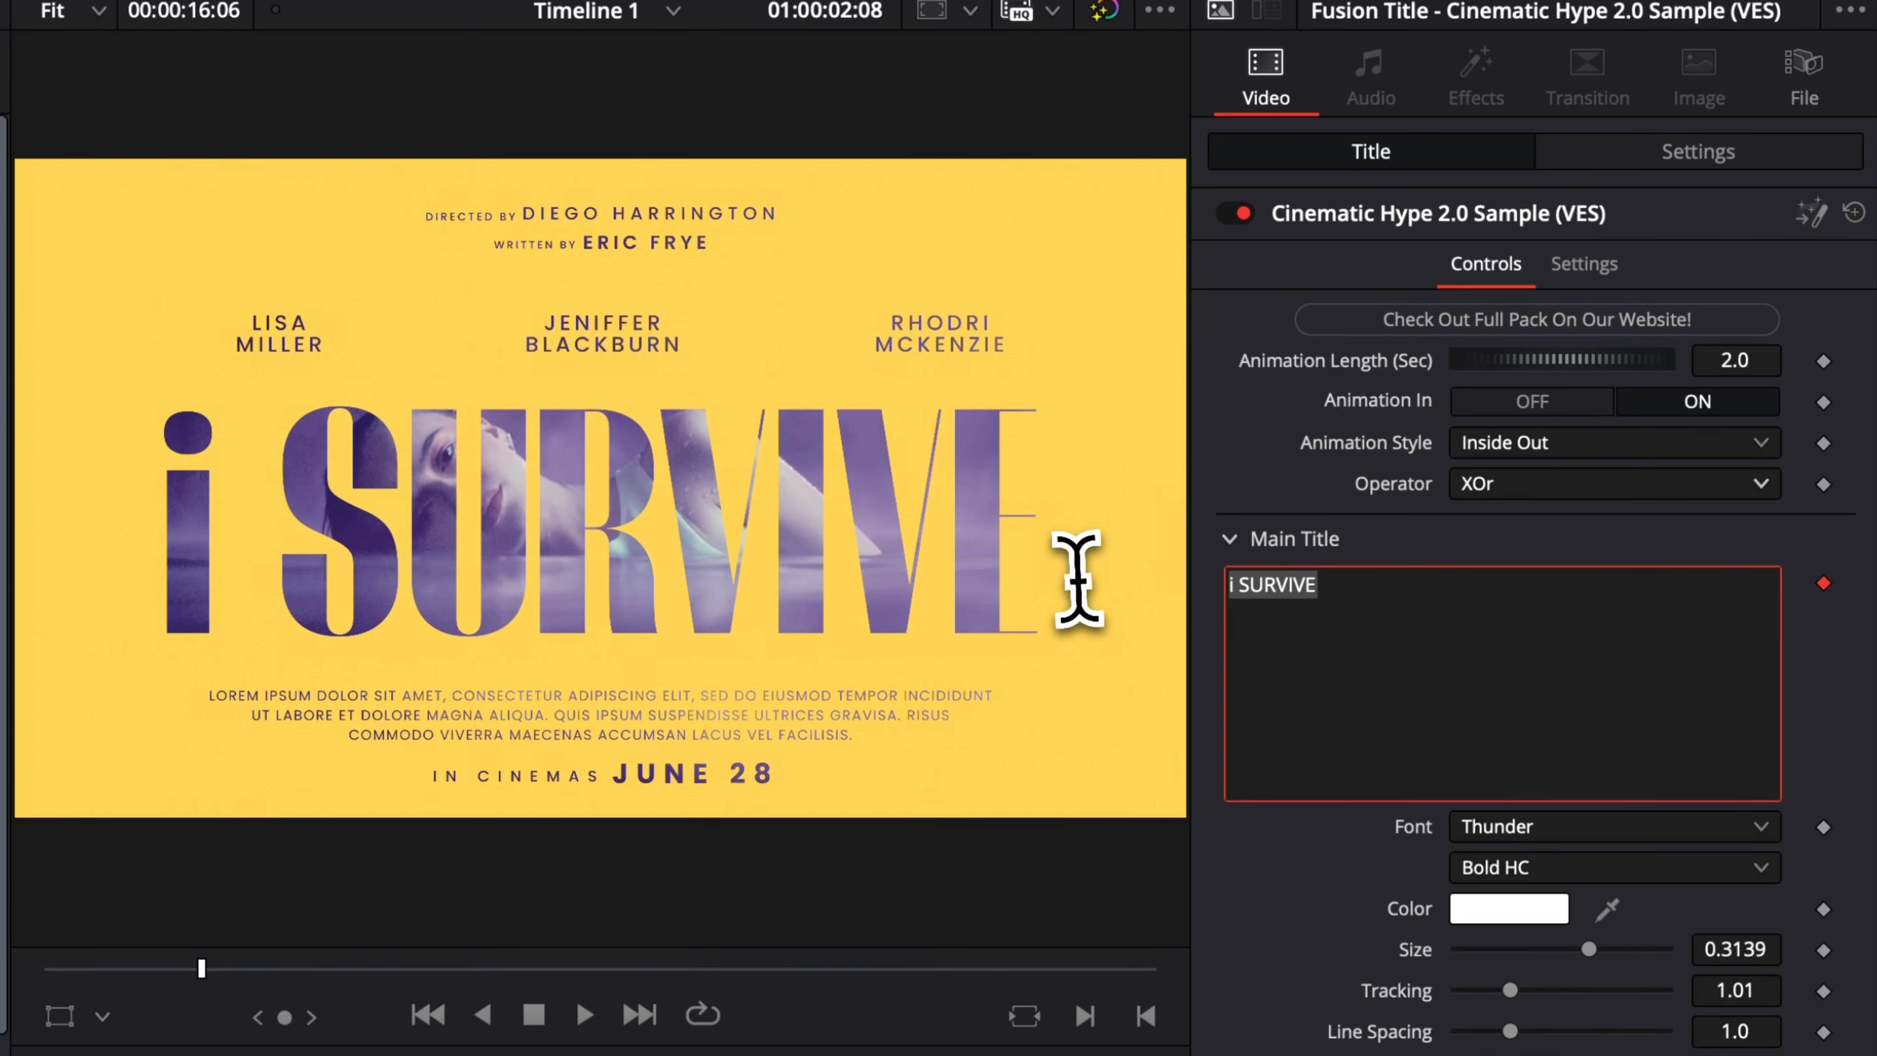
type("DAVINCI")
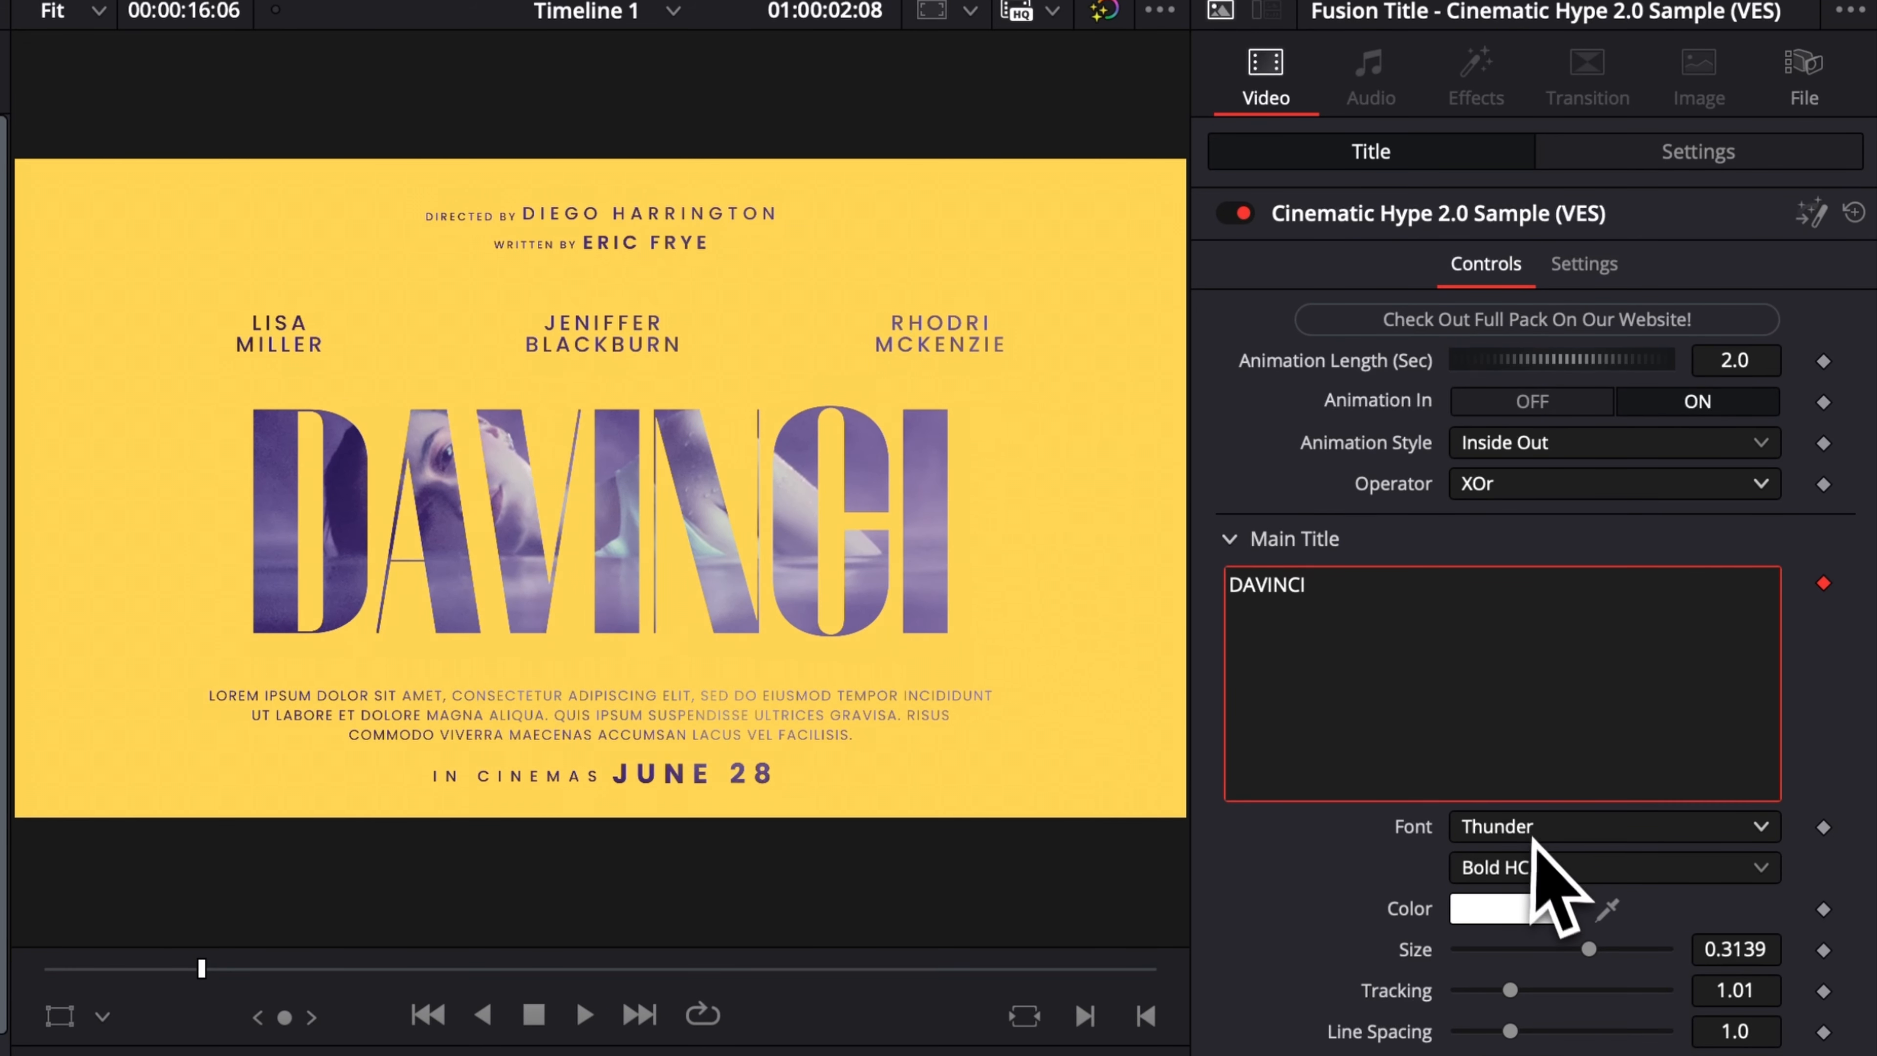
left_click(1584, 828)
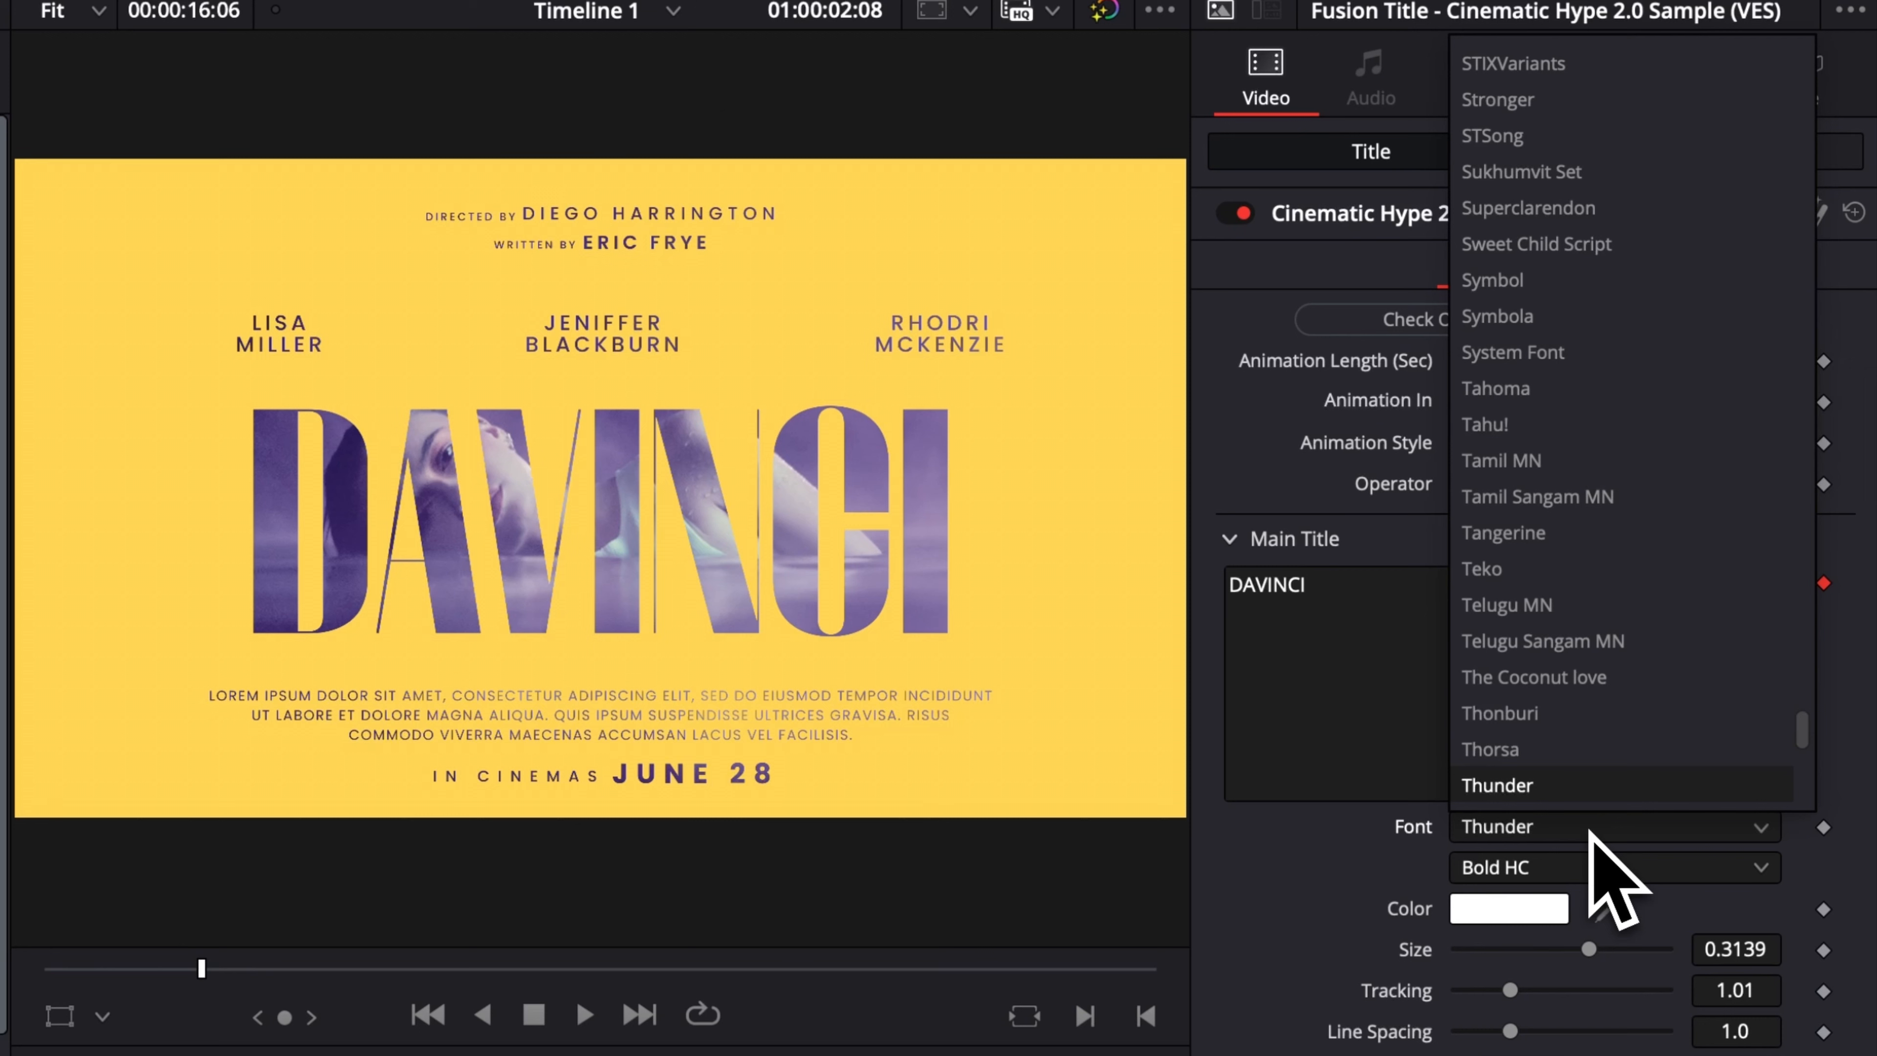
left_click(1295, 896)
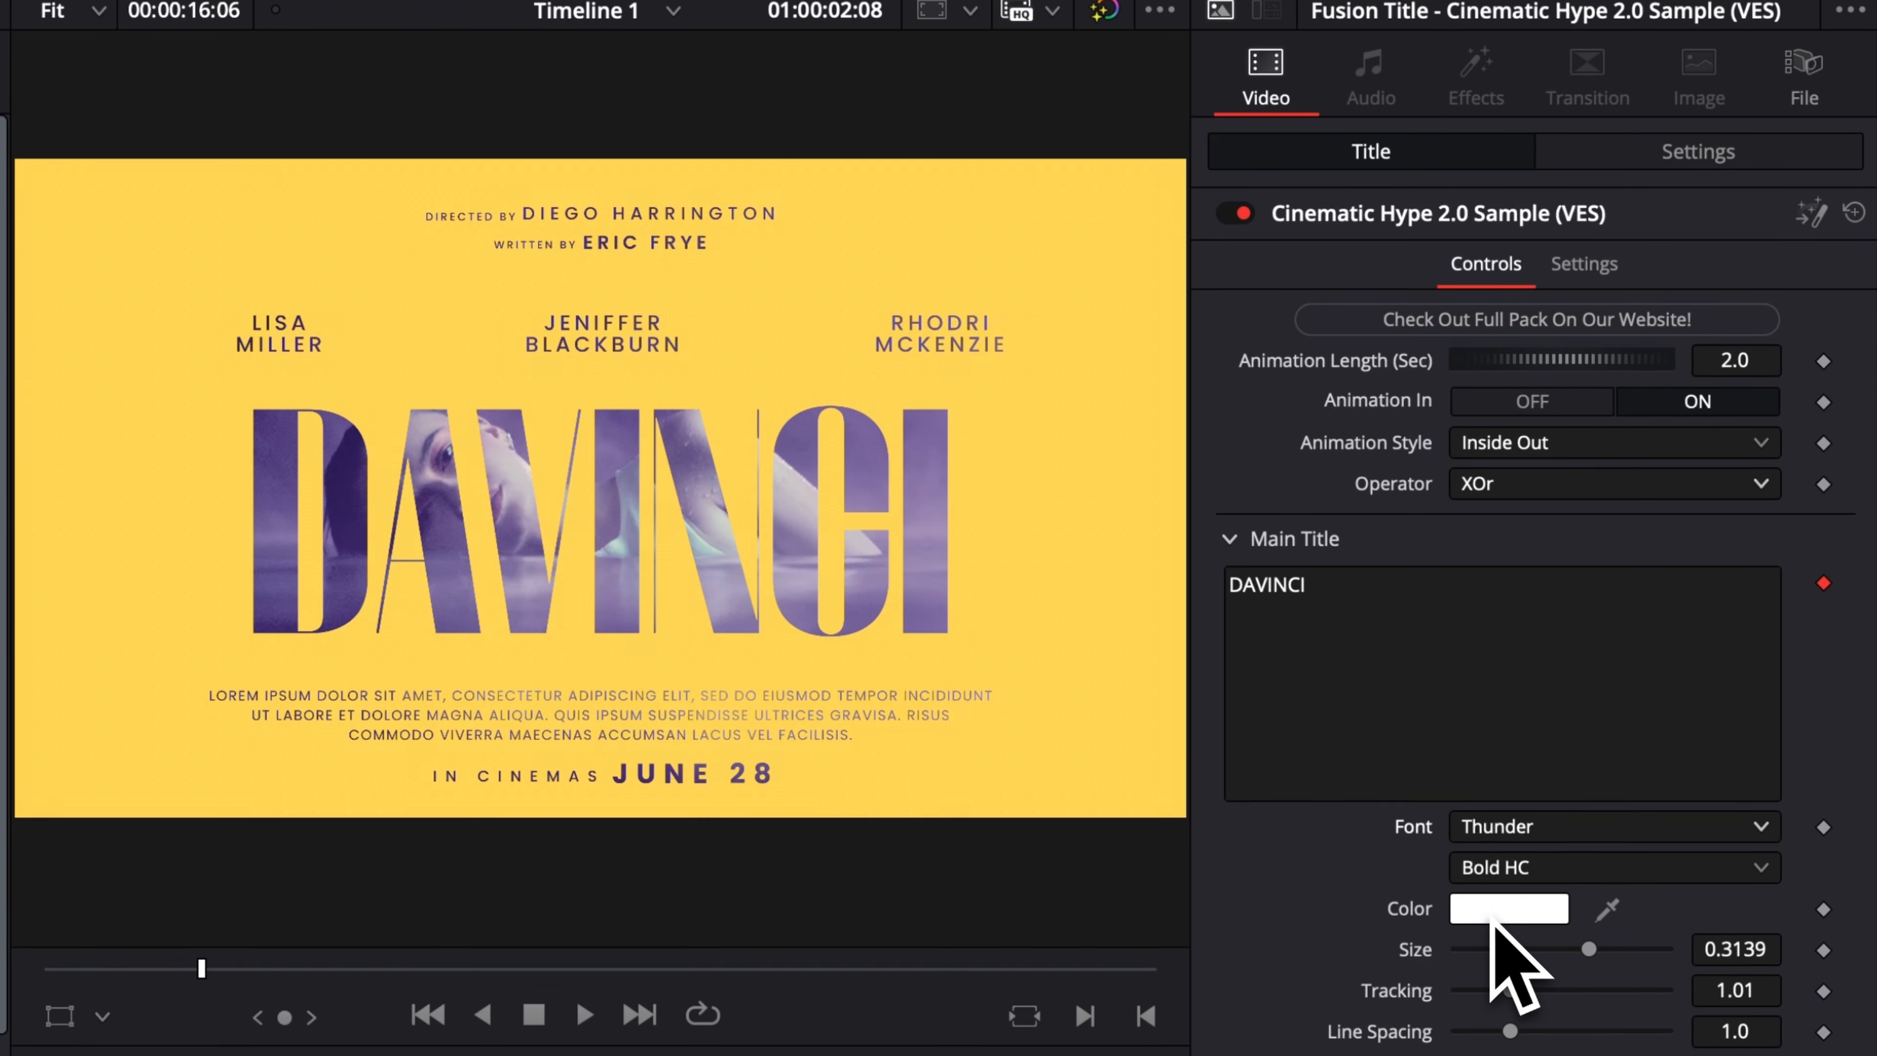
Set the title's Operator to Over and try red as the main title's text colour.
left_click(1495, 488)
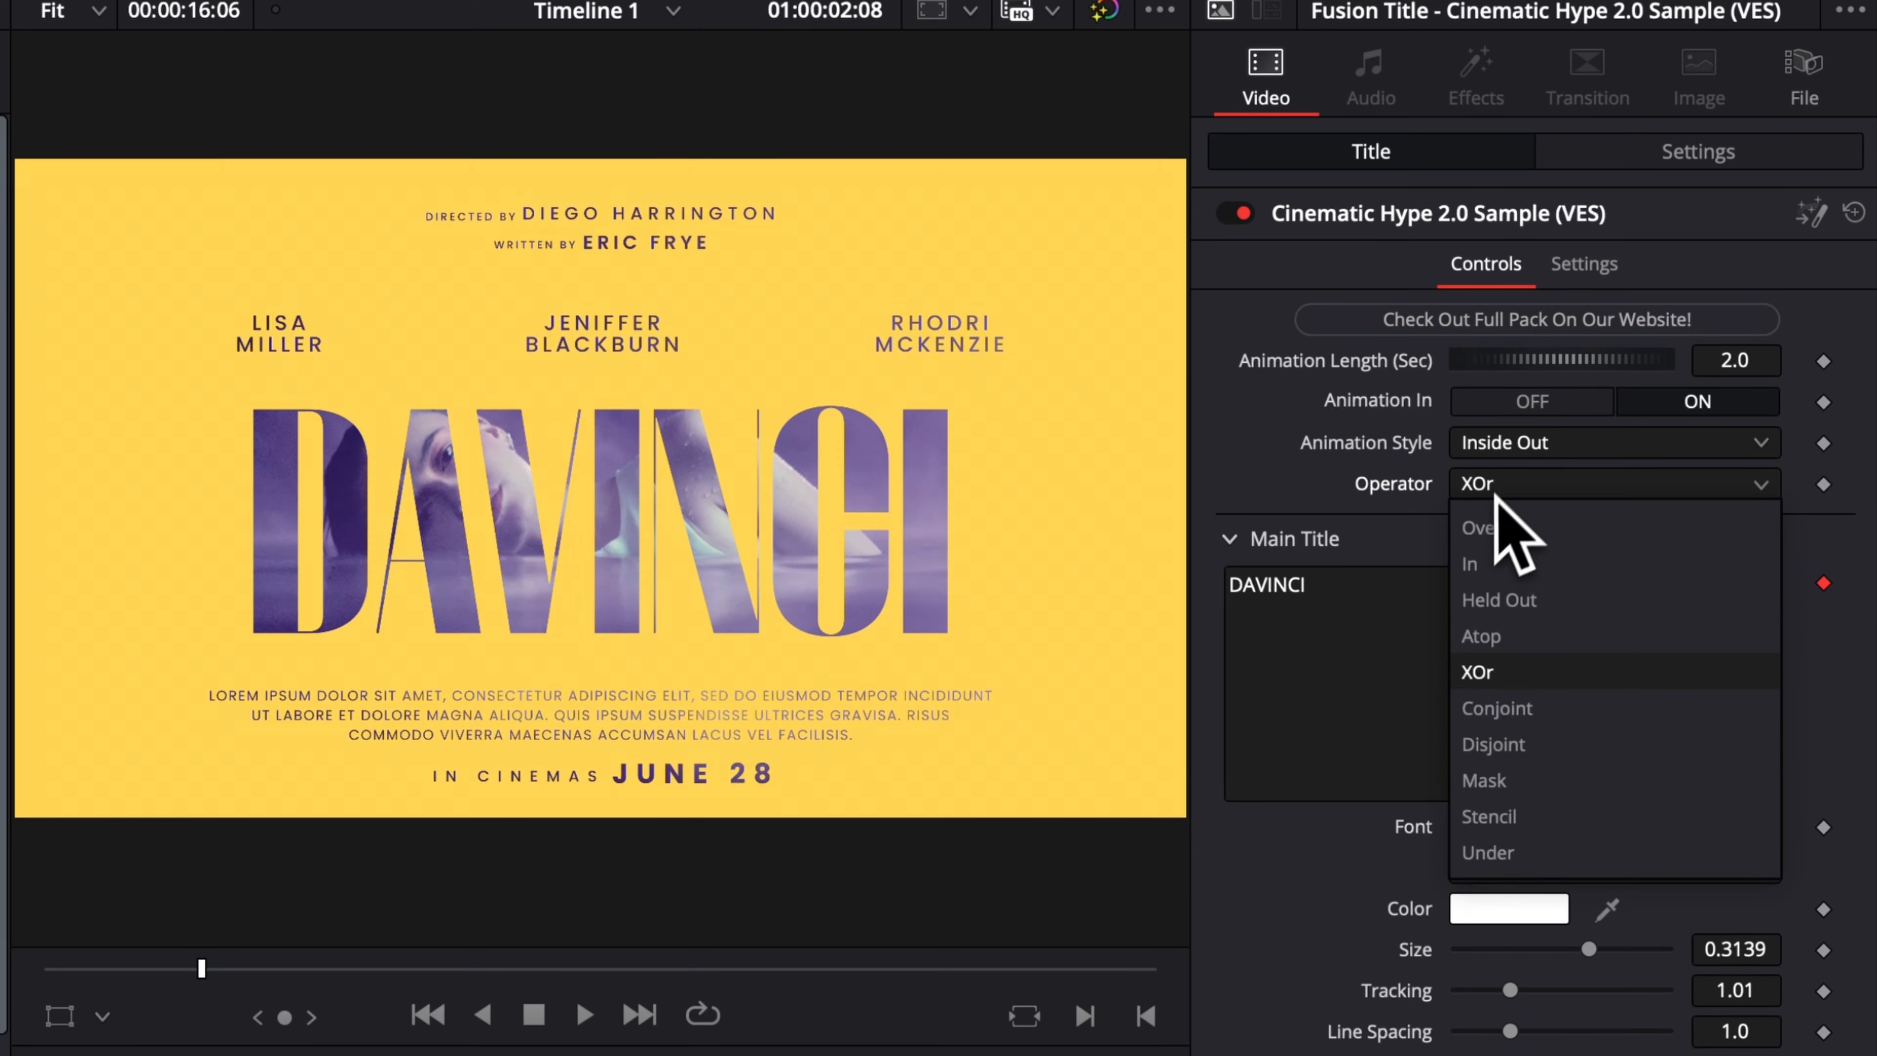
left_click(1511, 897)
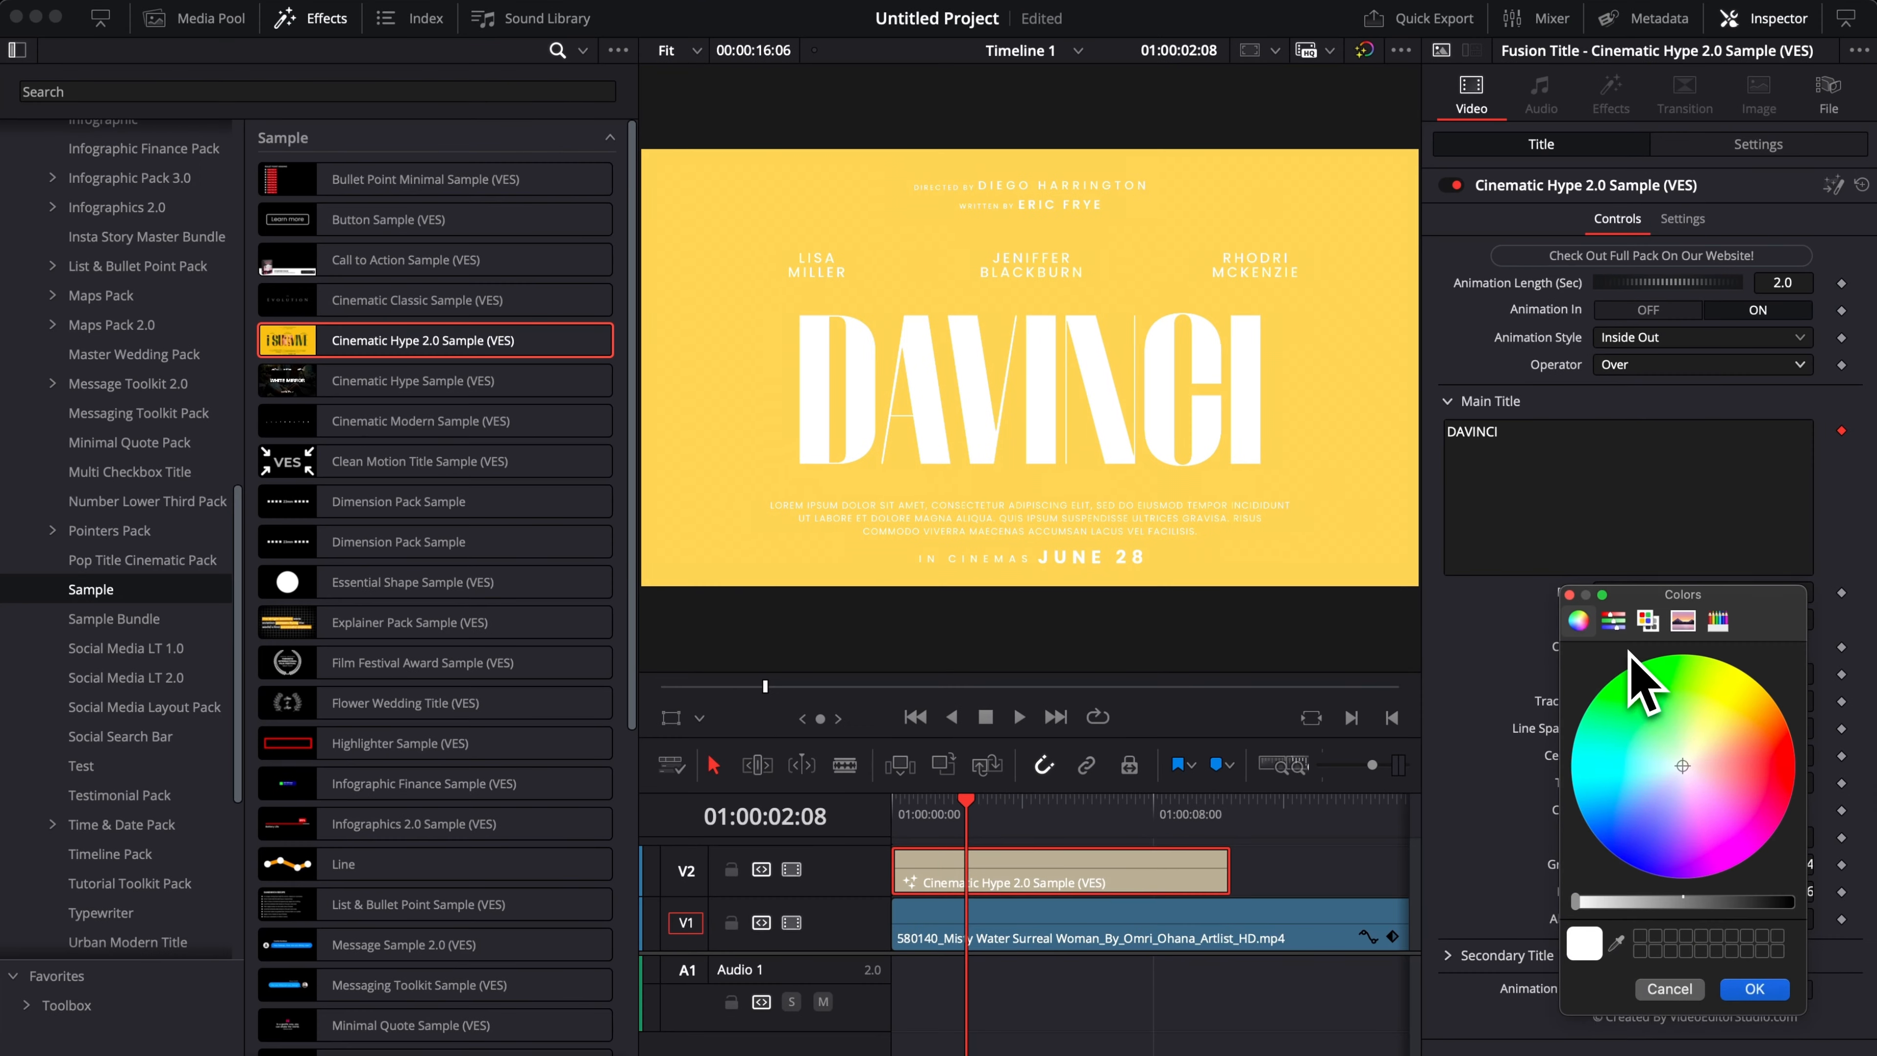
left_click(1777, 759)
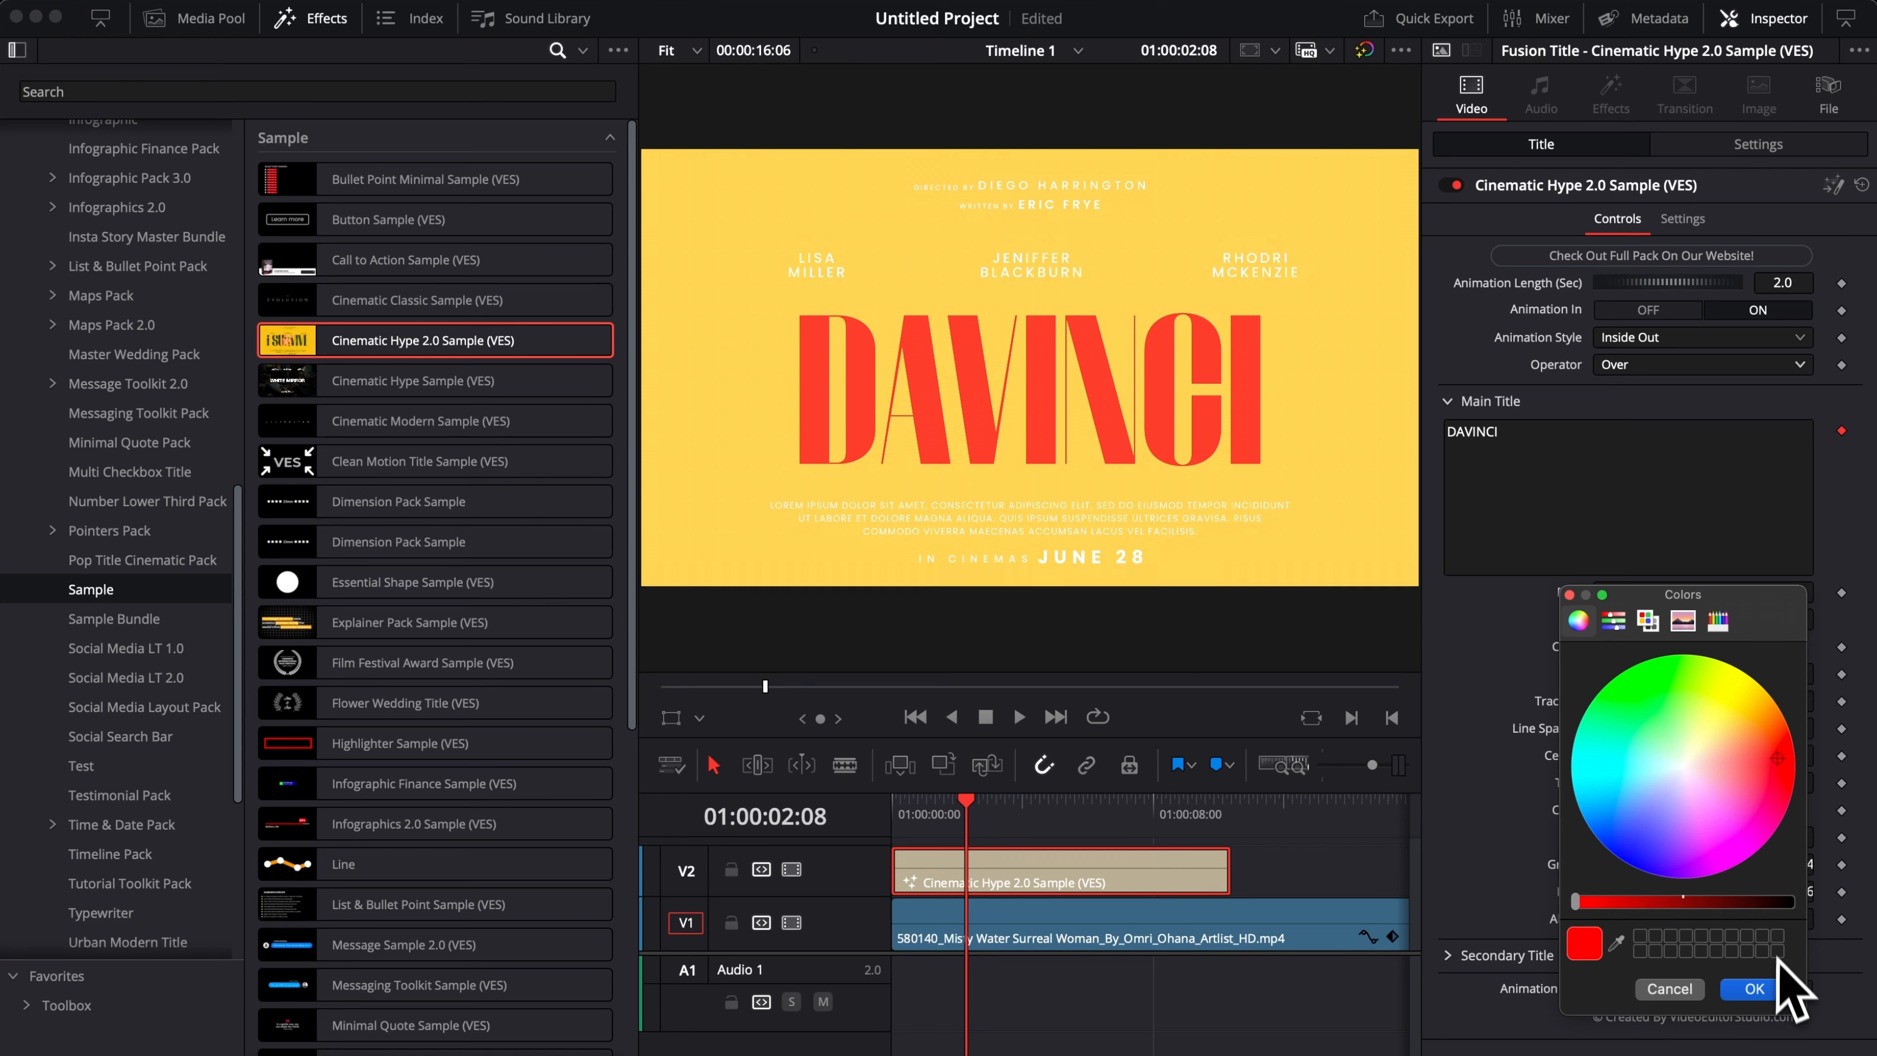
left_click(1757, 989)
Set the Operator back to XOr and change the title's solid background colour to black.
left_click(1663, 365)
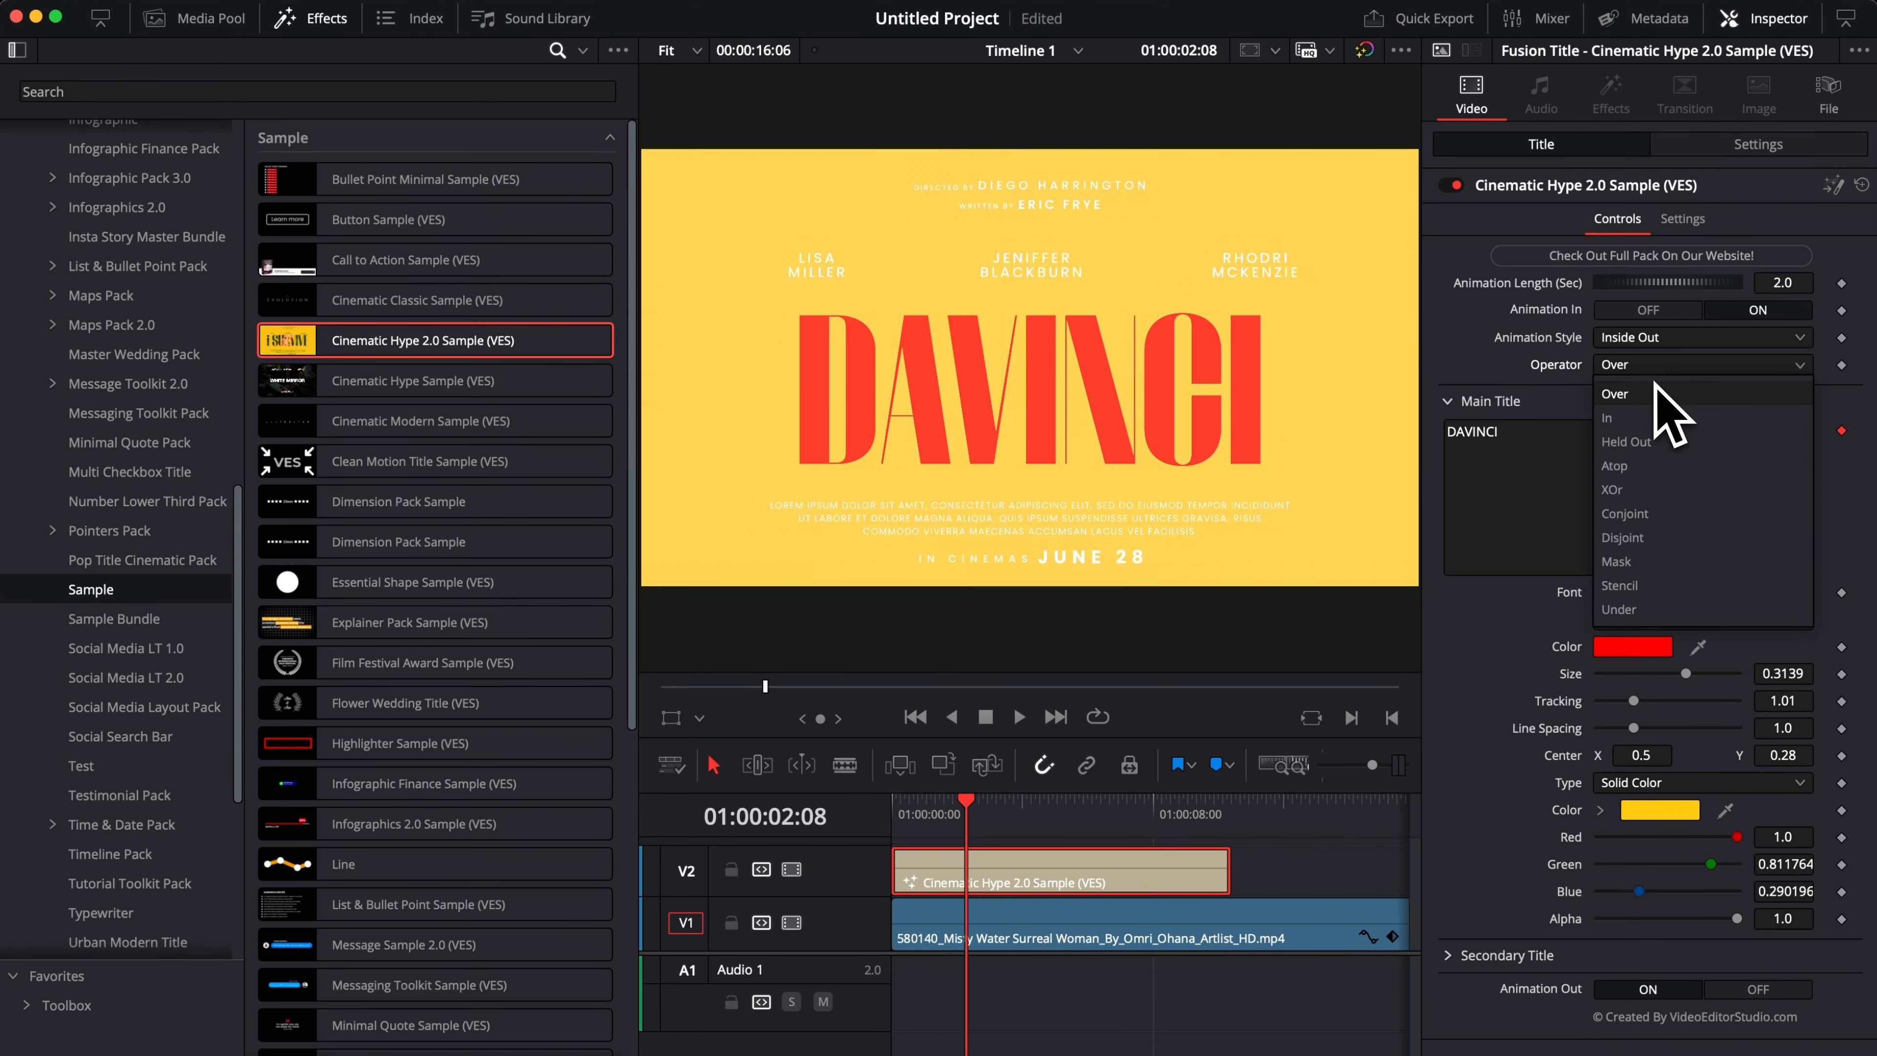
left_click(1640, 489)
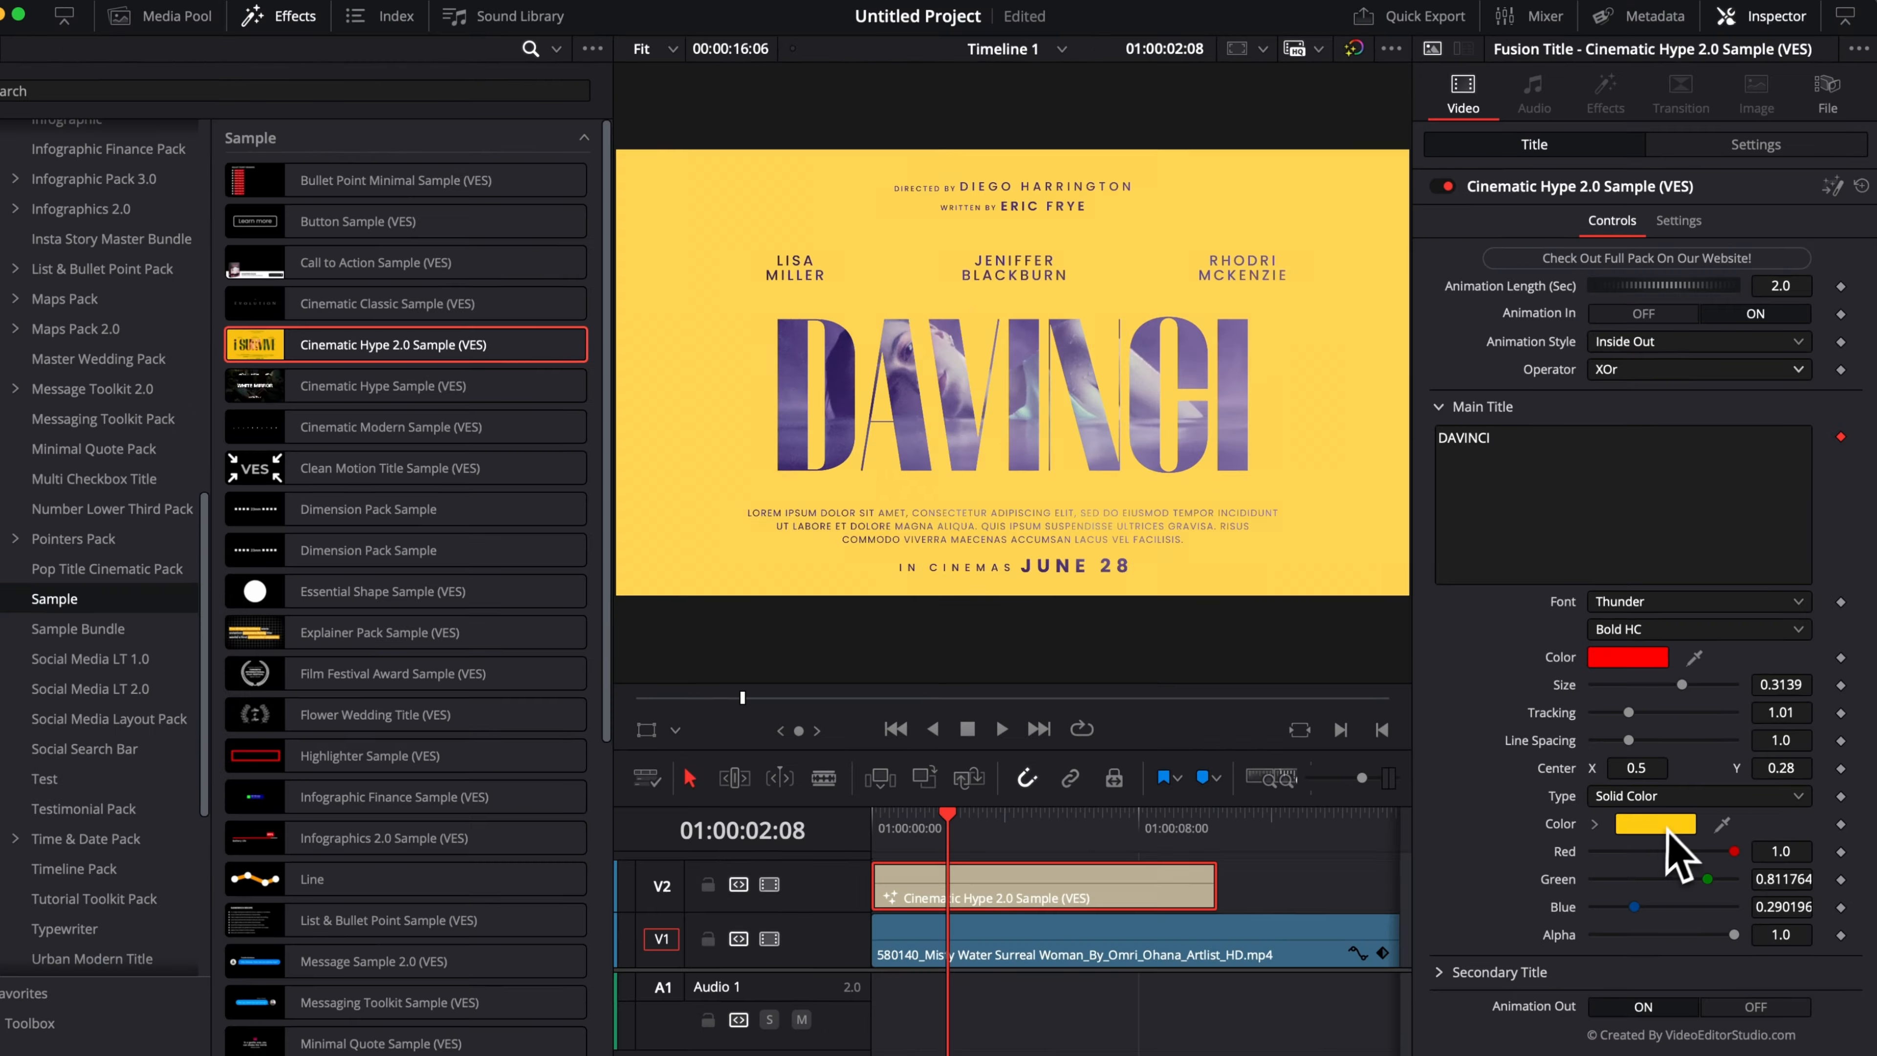
left_click(1673, 810)
left_click(1785, 903)
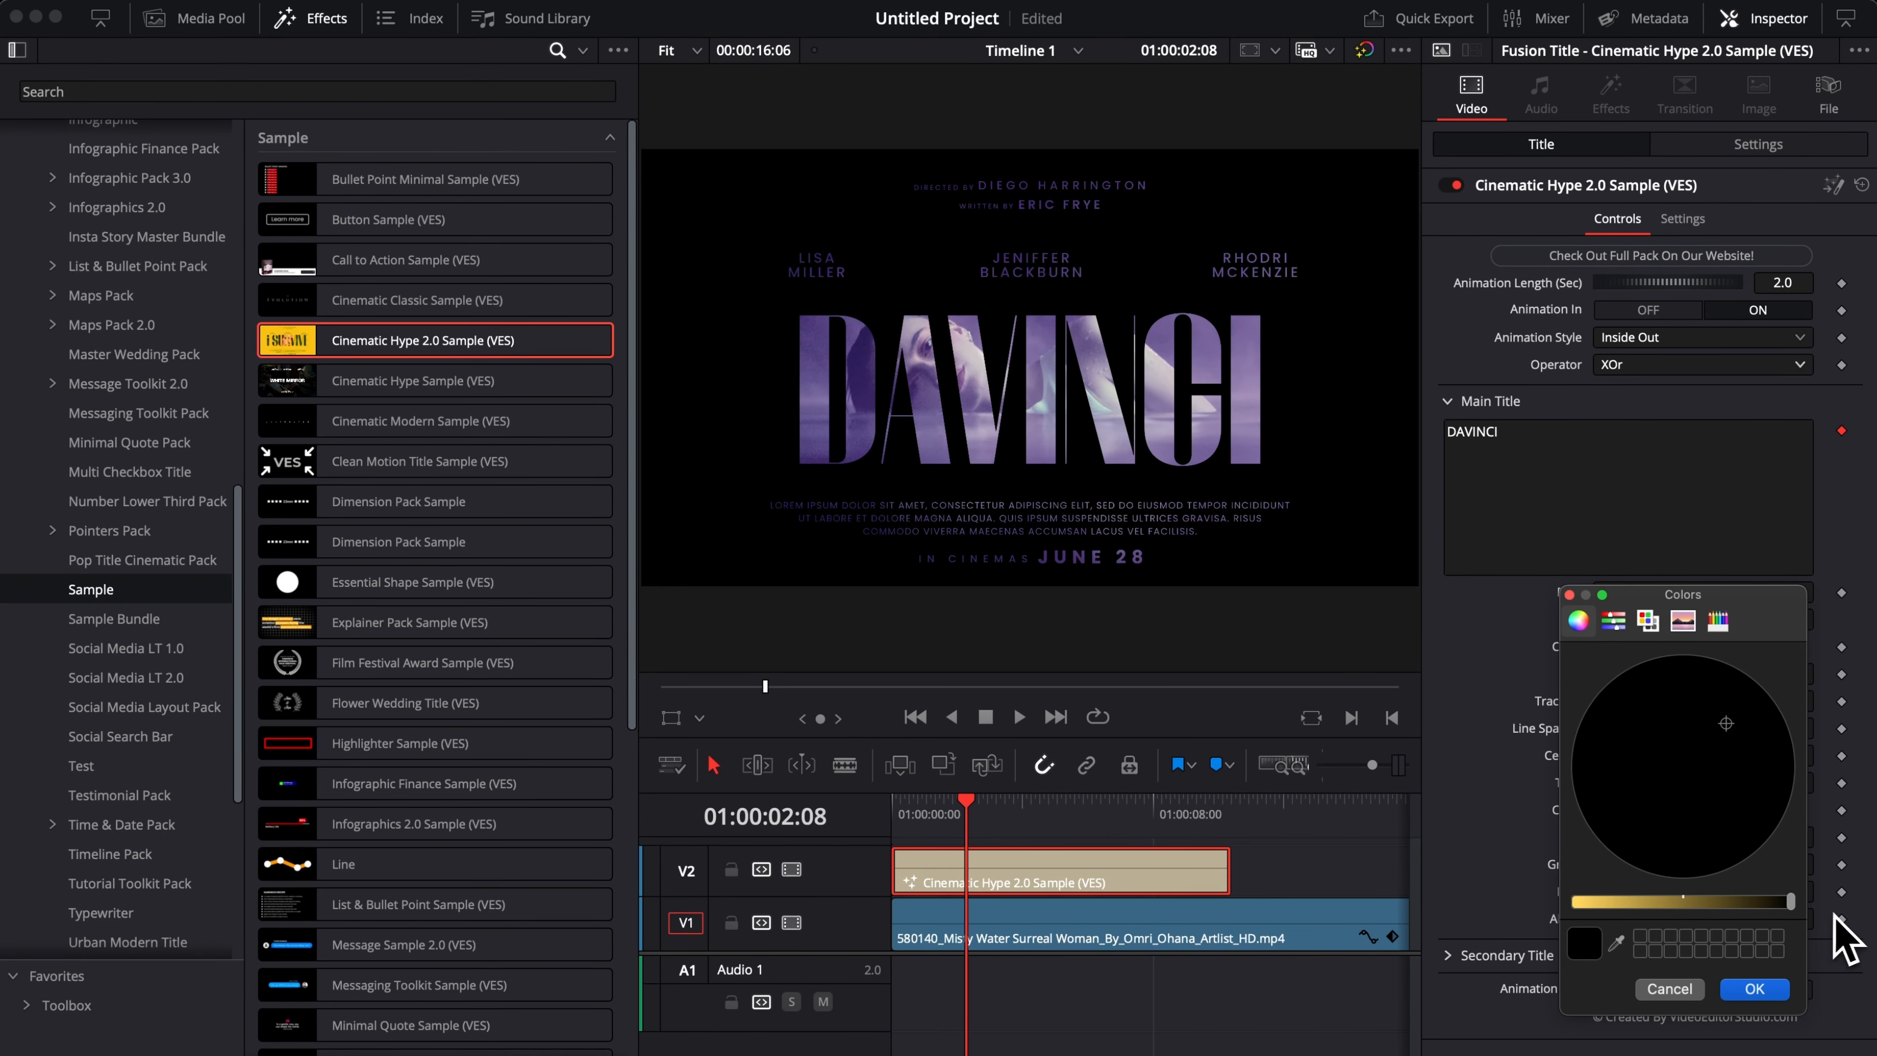
left_click(1769, 988)
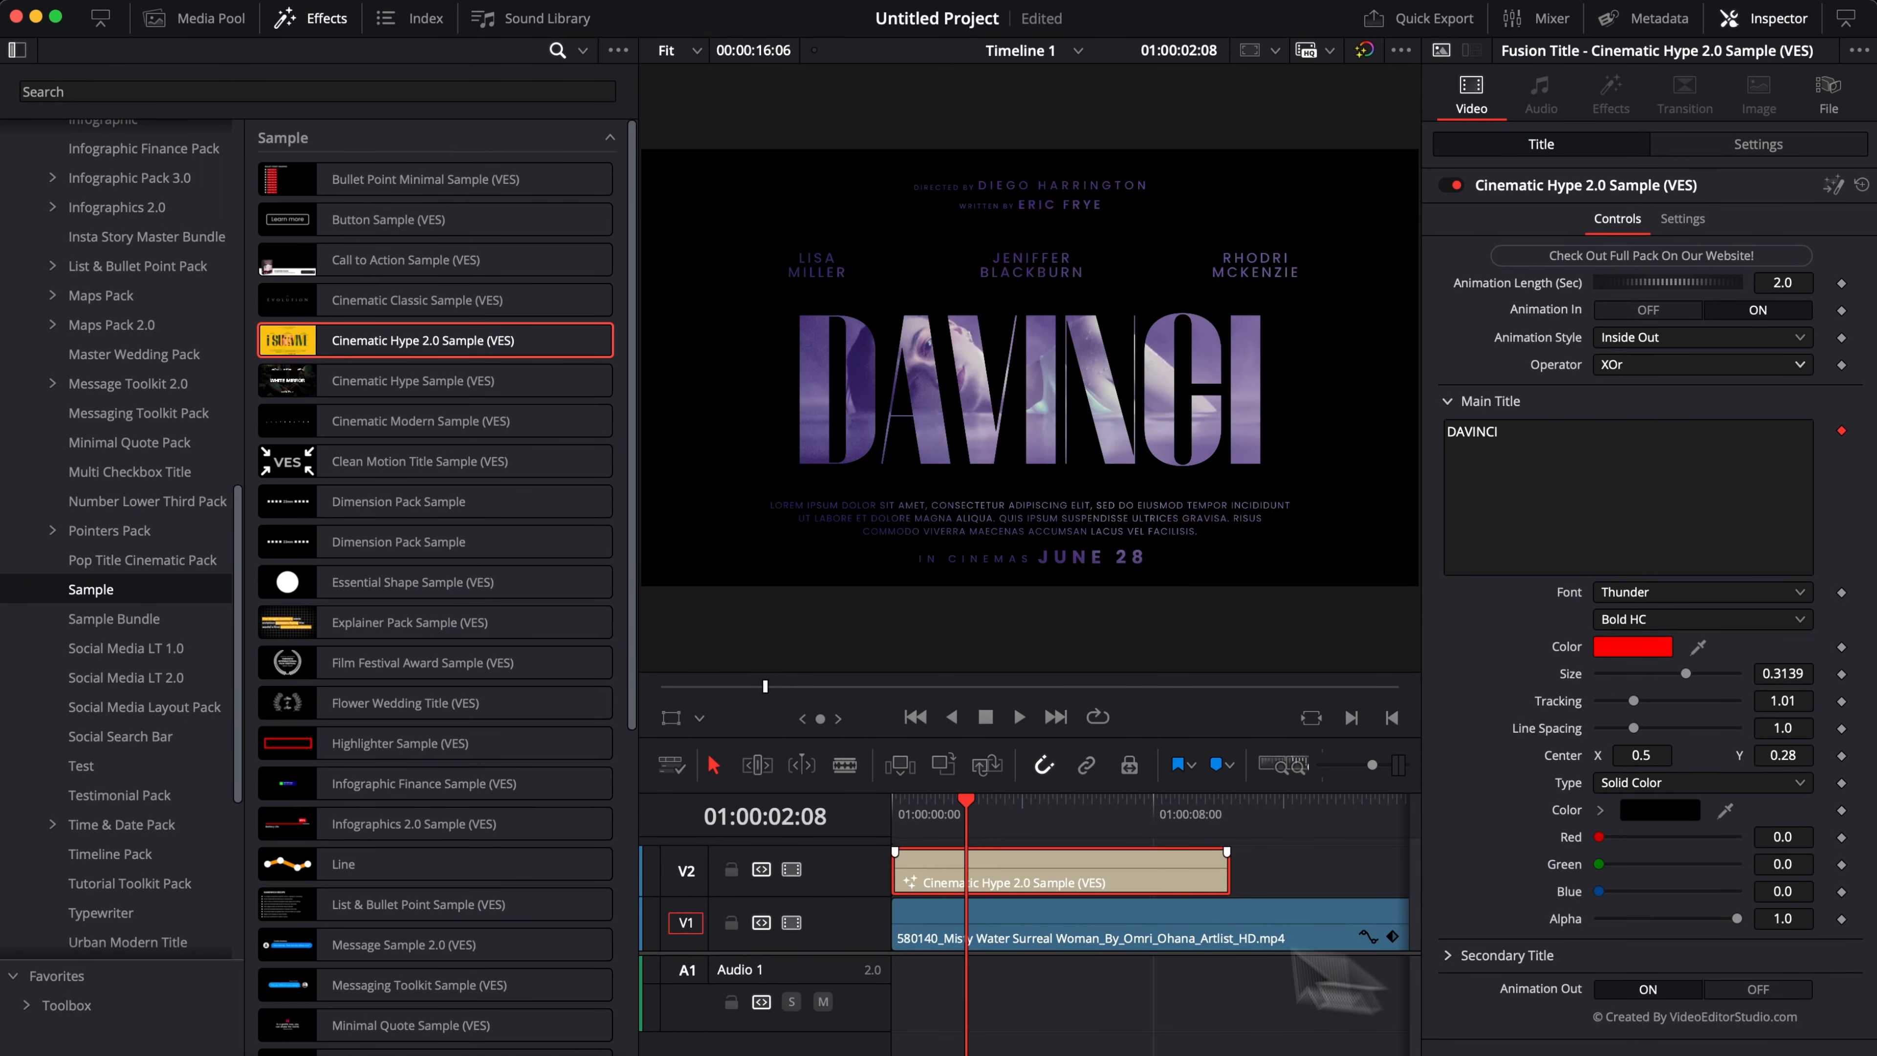
Play the title from the start to review it with the black background.
left_click(892, 811)
key("space")
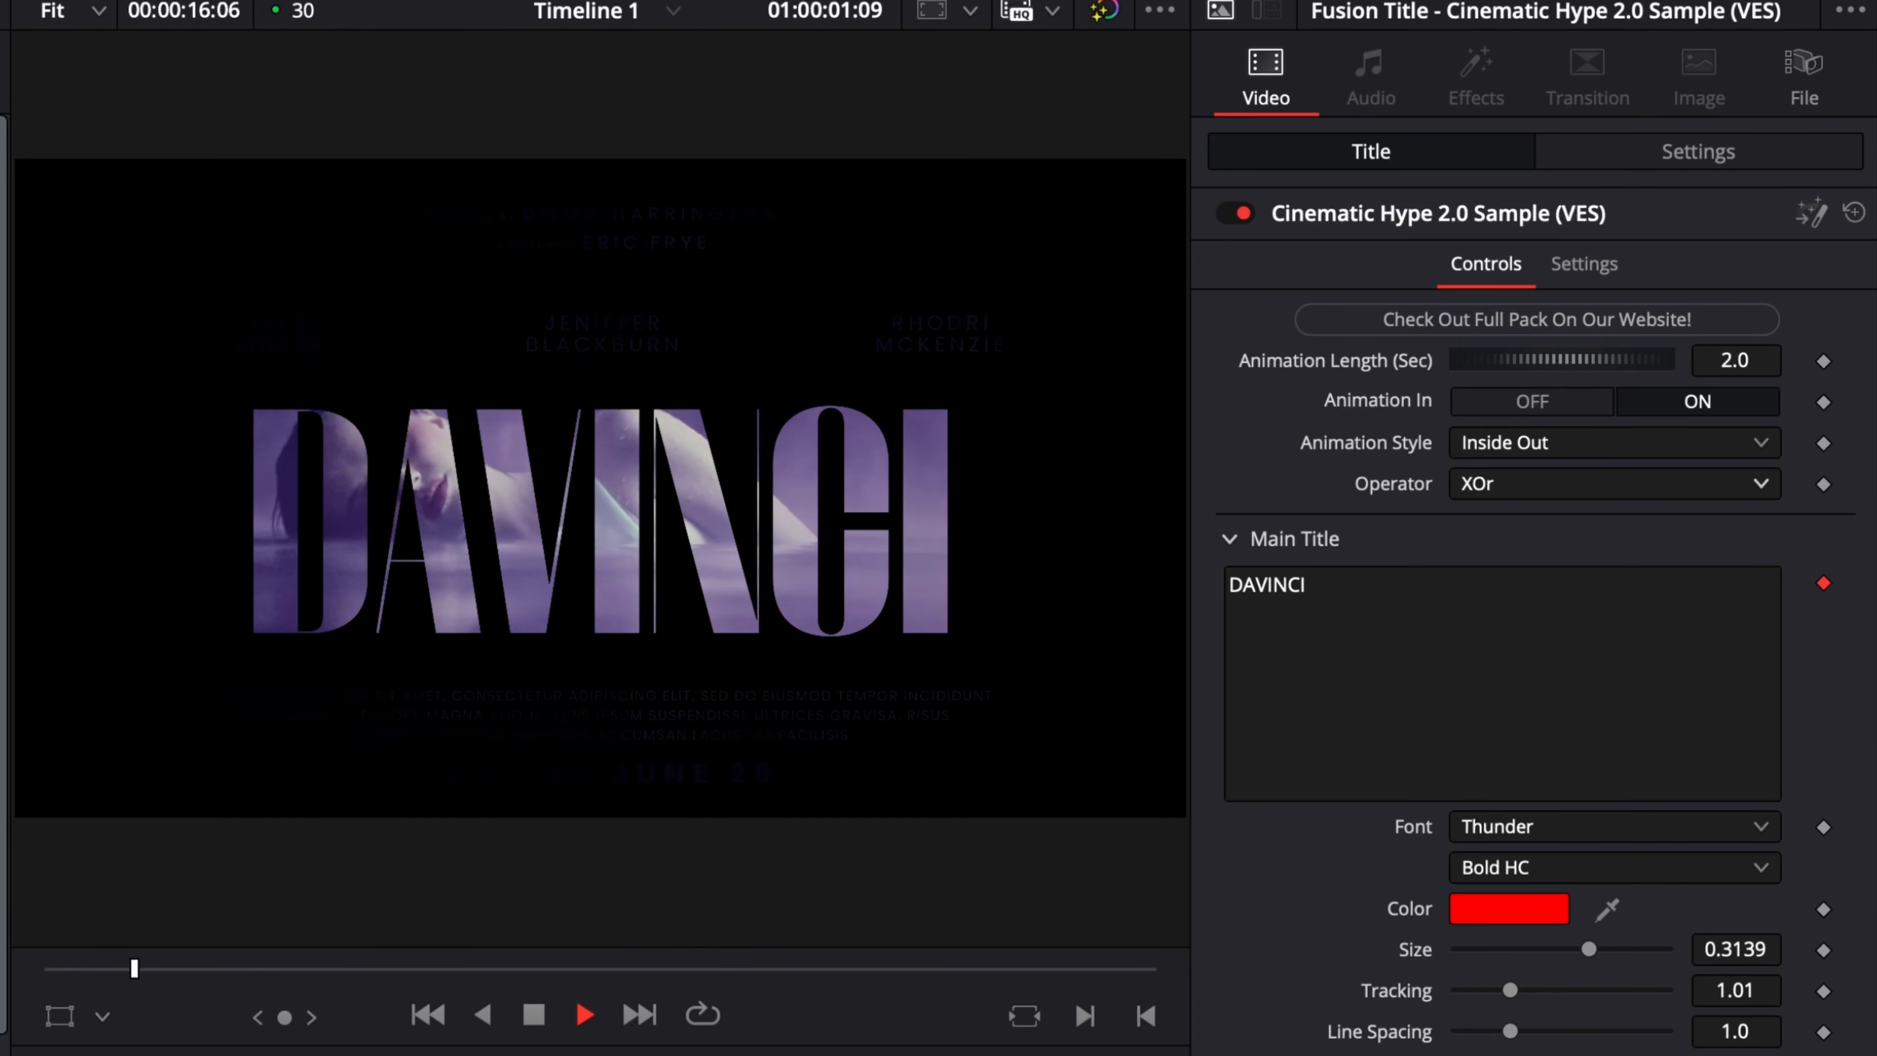
key("space")
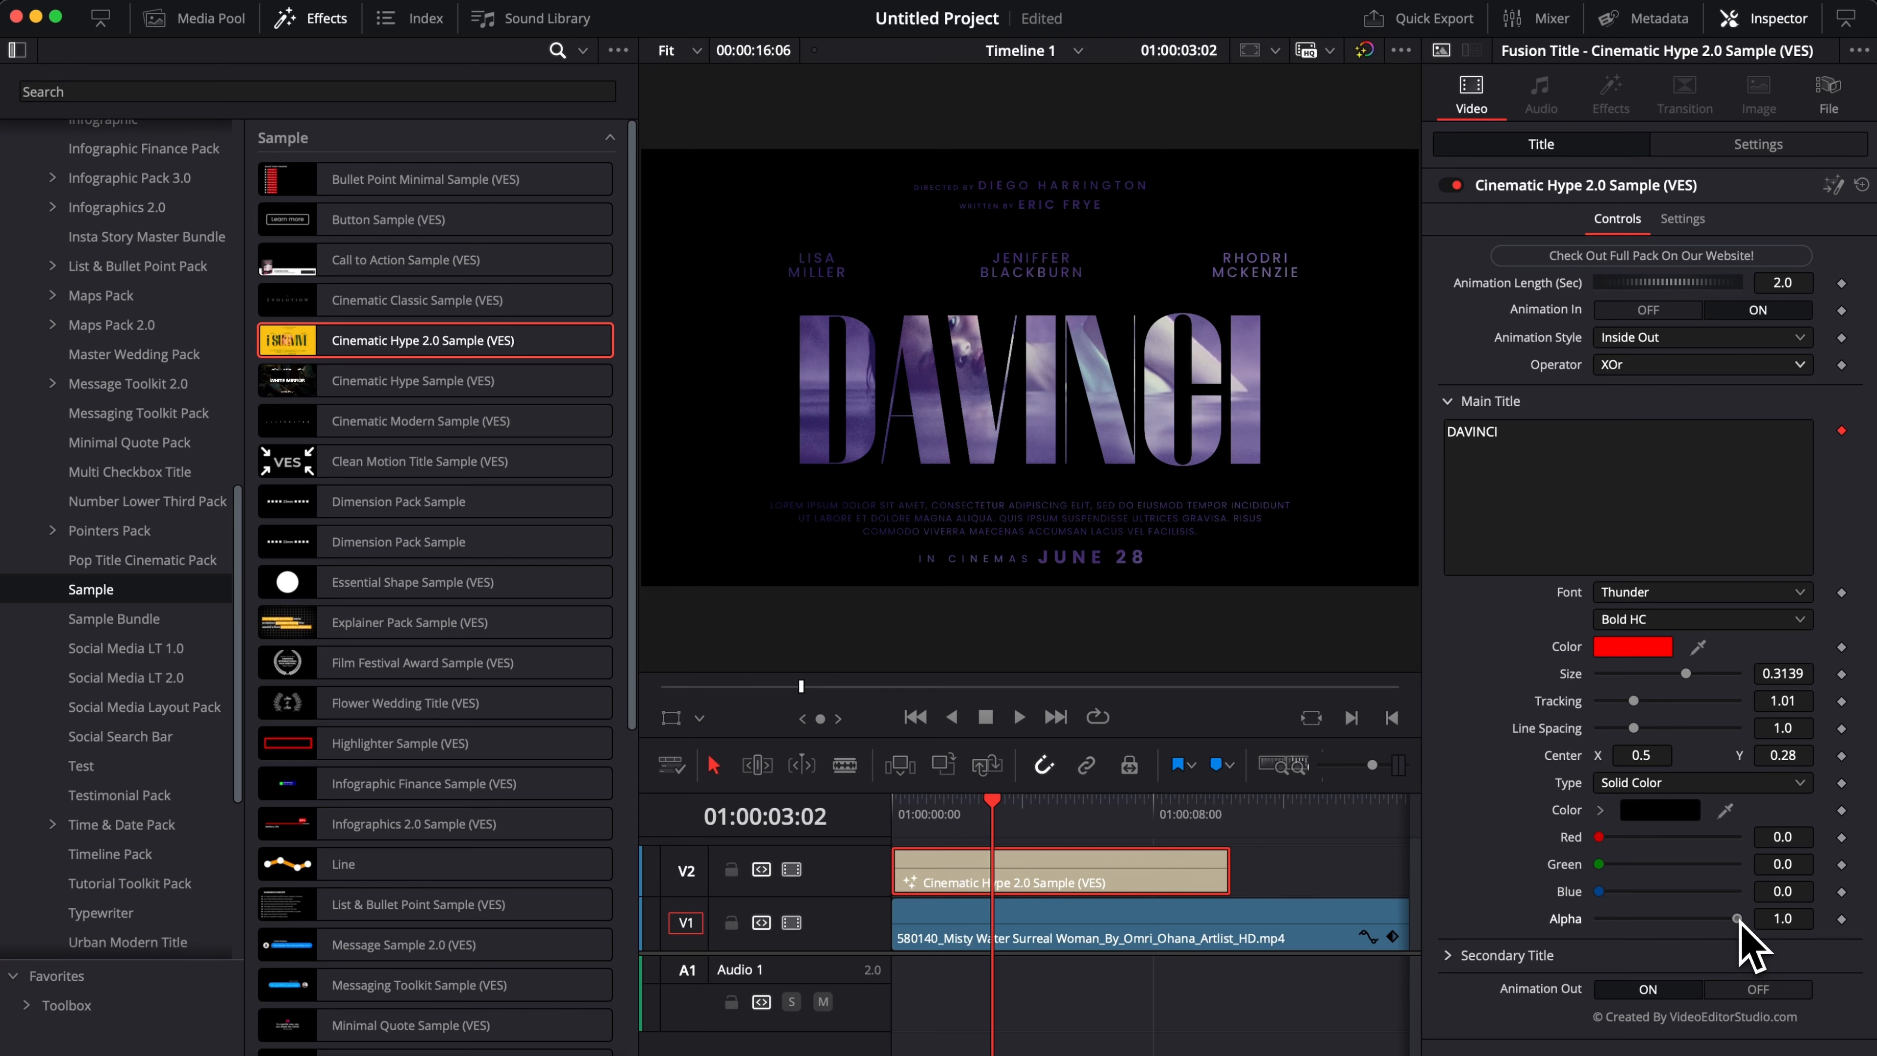
Lower the title background's Alpha to 0.575 and set the main title's text colour to white.
left_click_drag(1733, 920, 1679, 917)
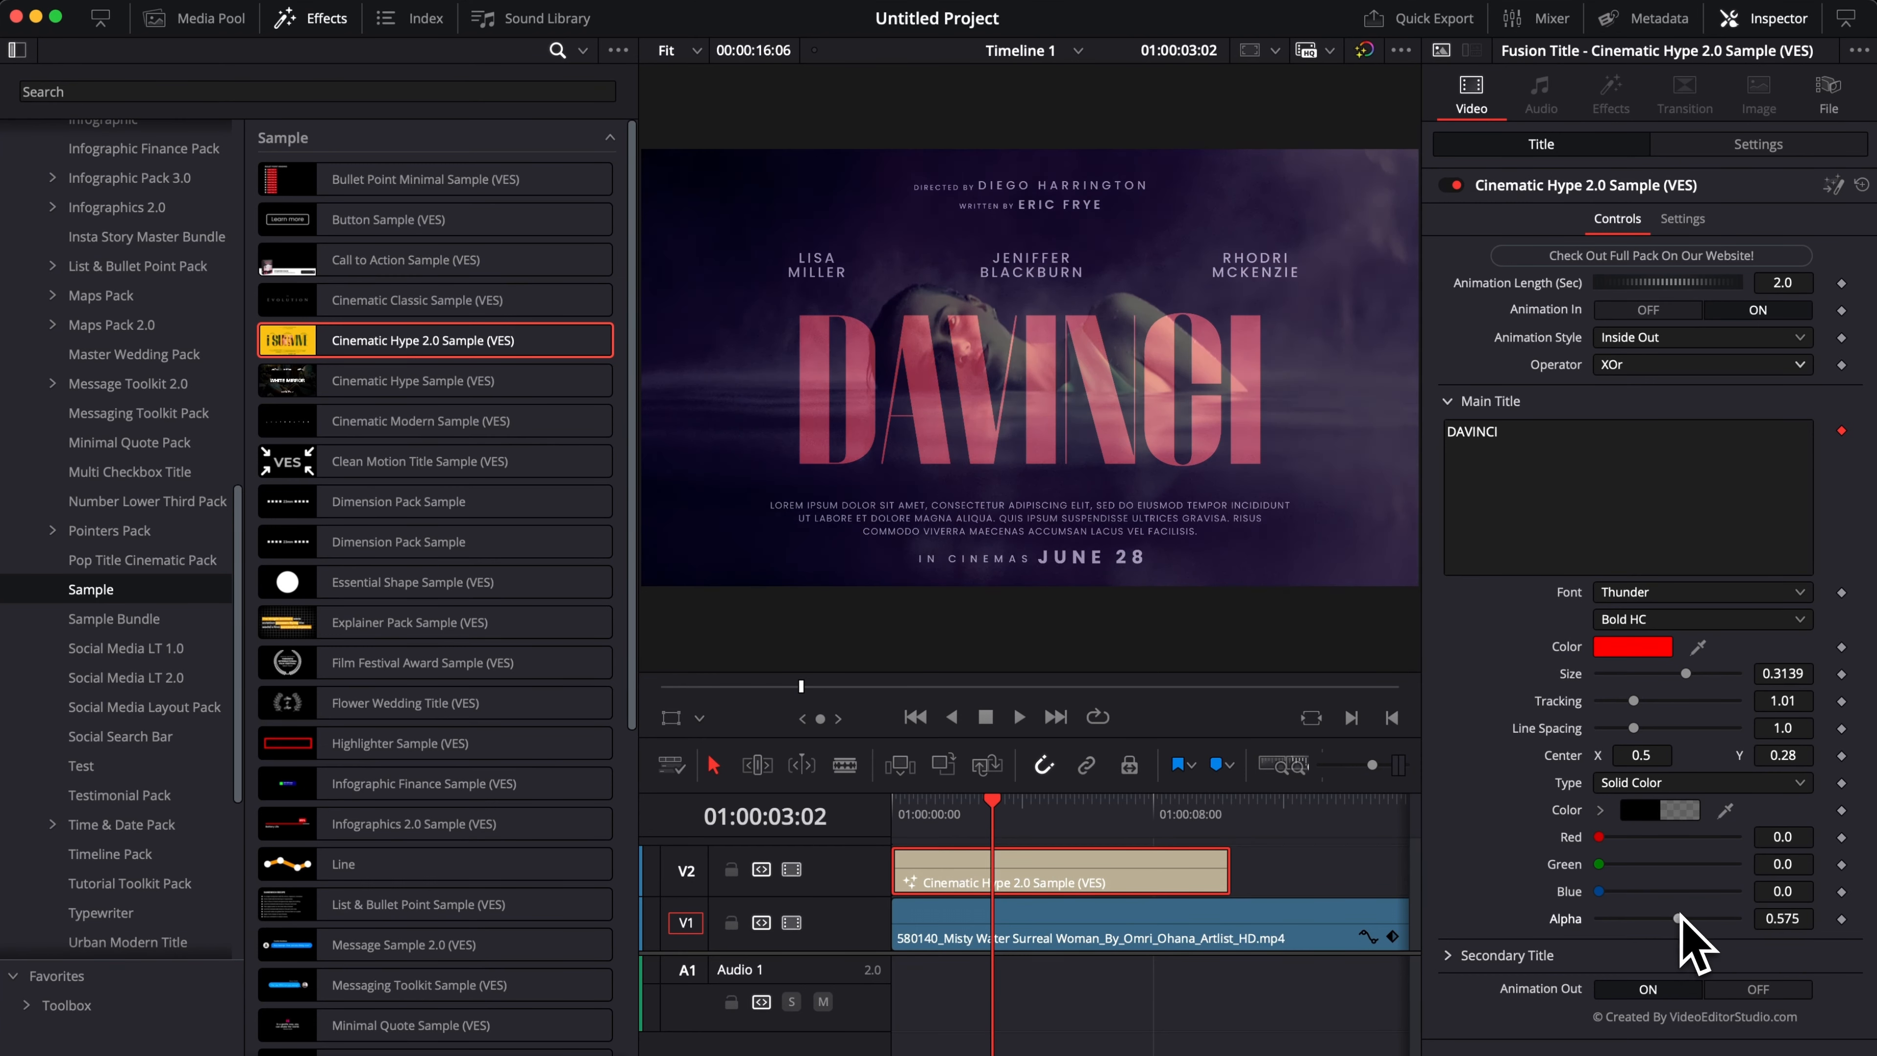
left_click(1631, 646)
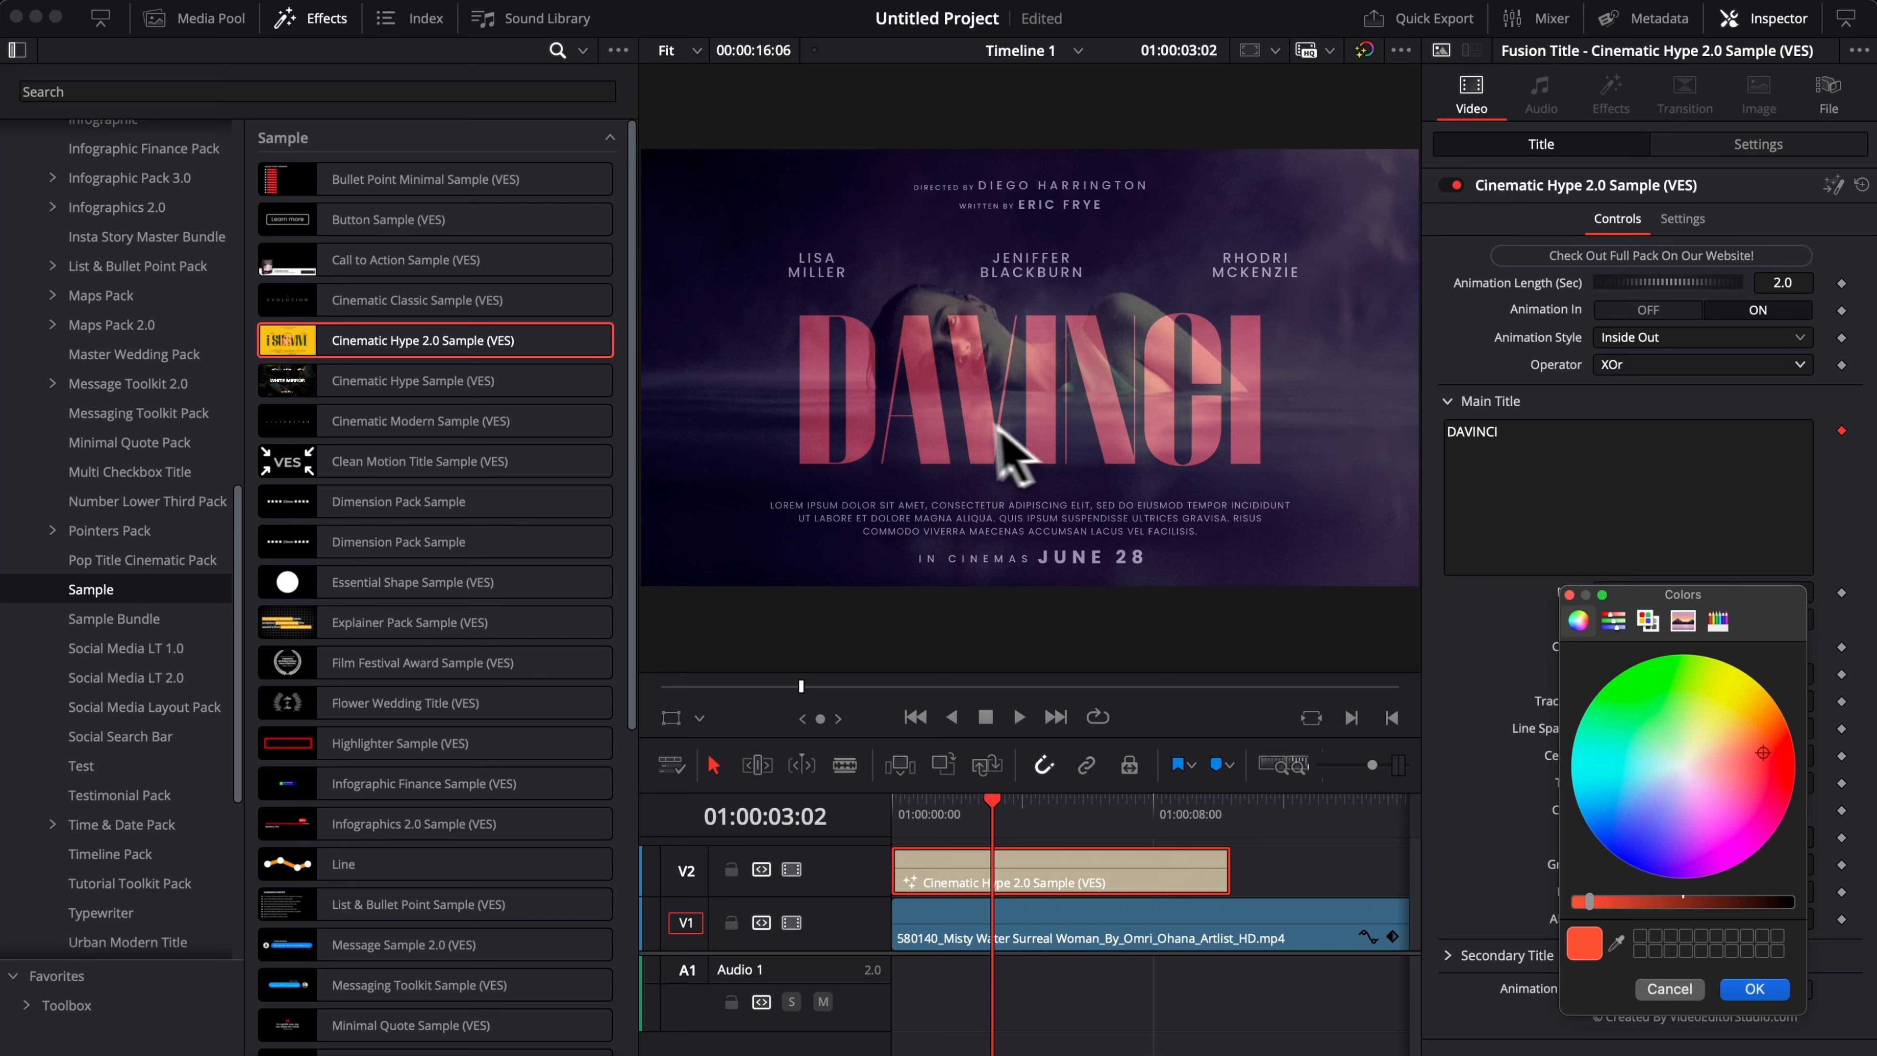
left_click(1612, 621)
left_click(1649, 621)
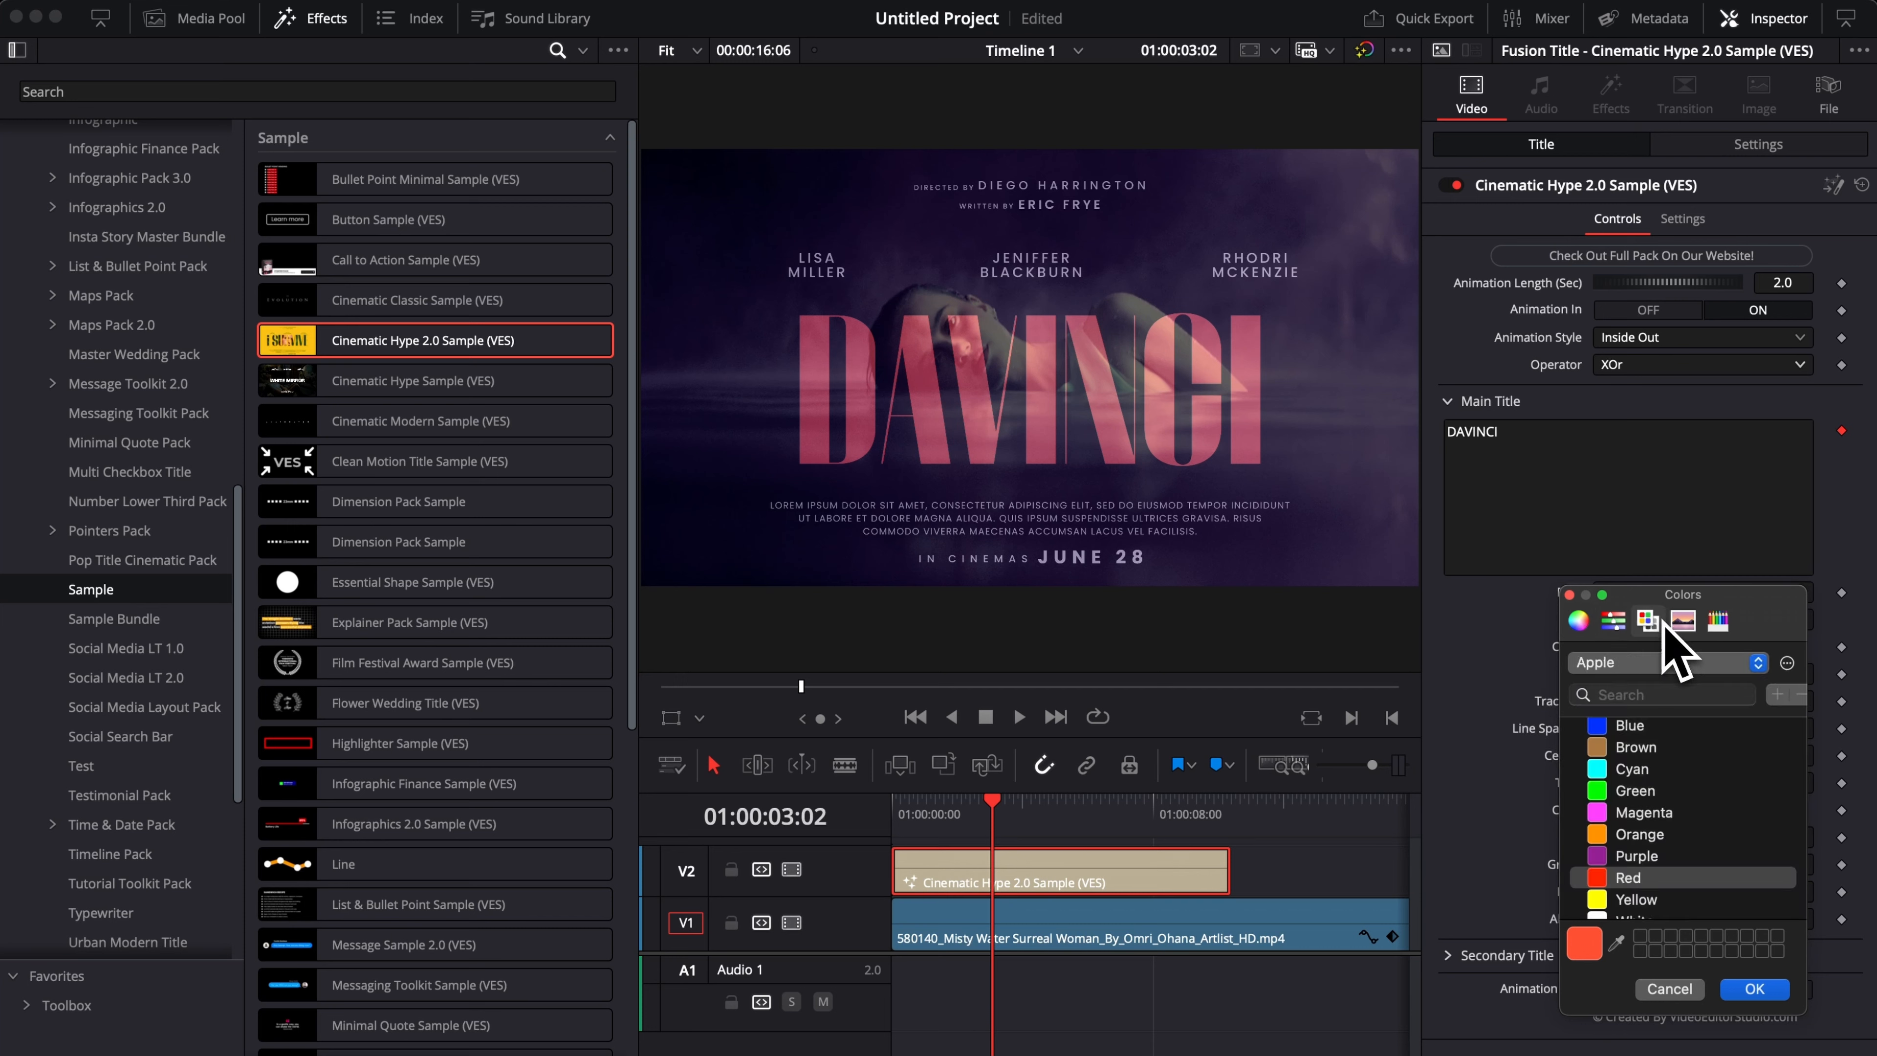
scroll(1634, 880, "down", 1)
left_click(1633, 900)
left_click(1754, 988)
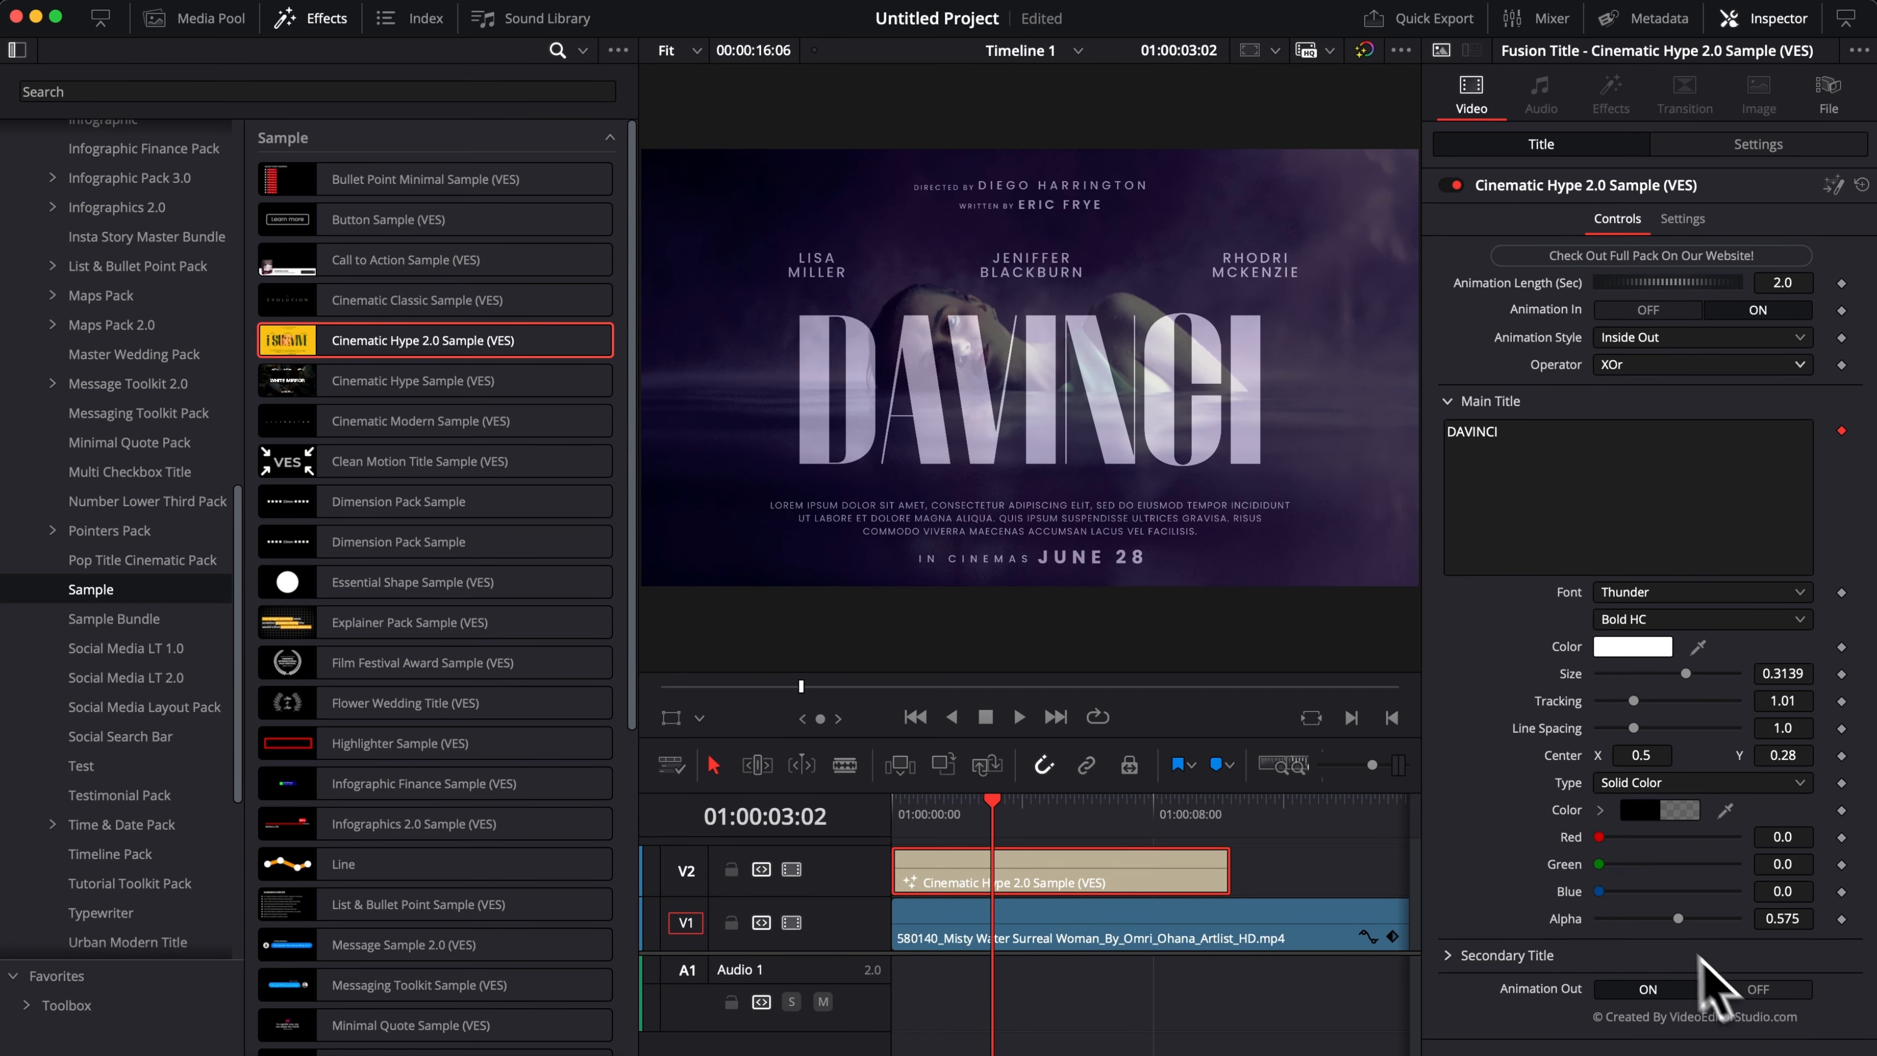
Raise the title background's Alpha to 0.772 and play the title from the start to check it.
left_click_drag(1677, 919, 1713, 919)
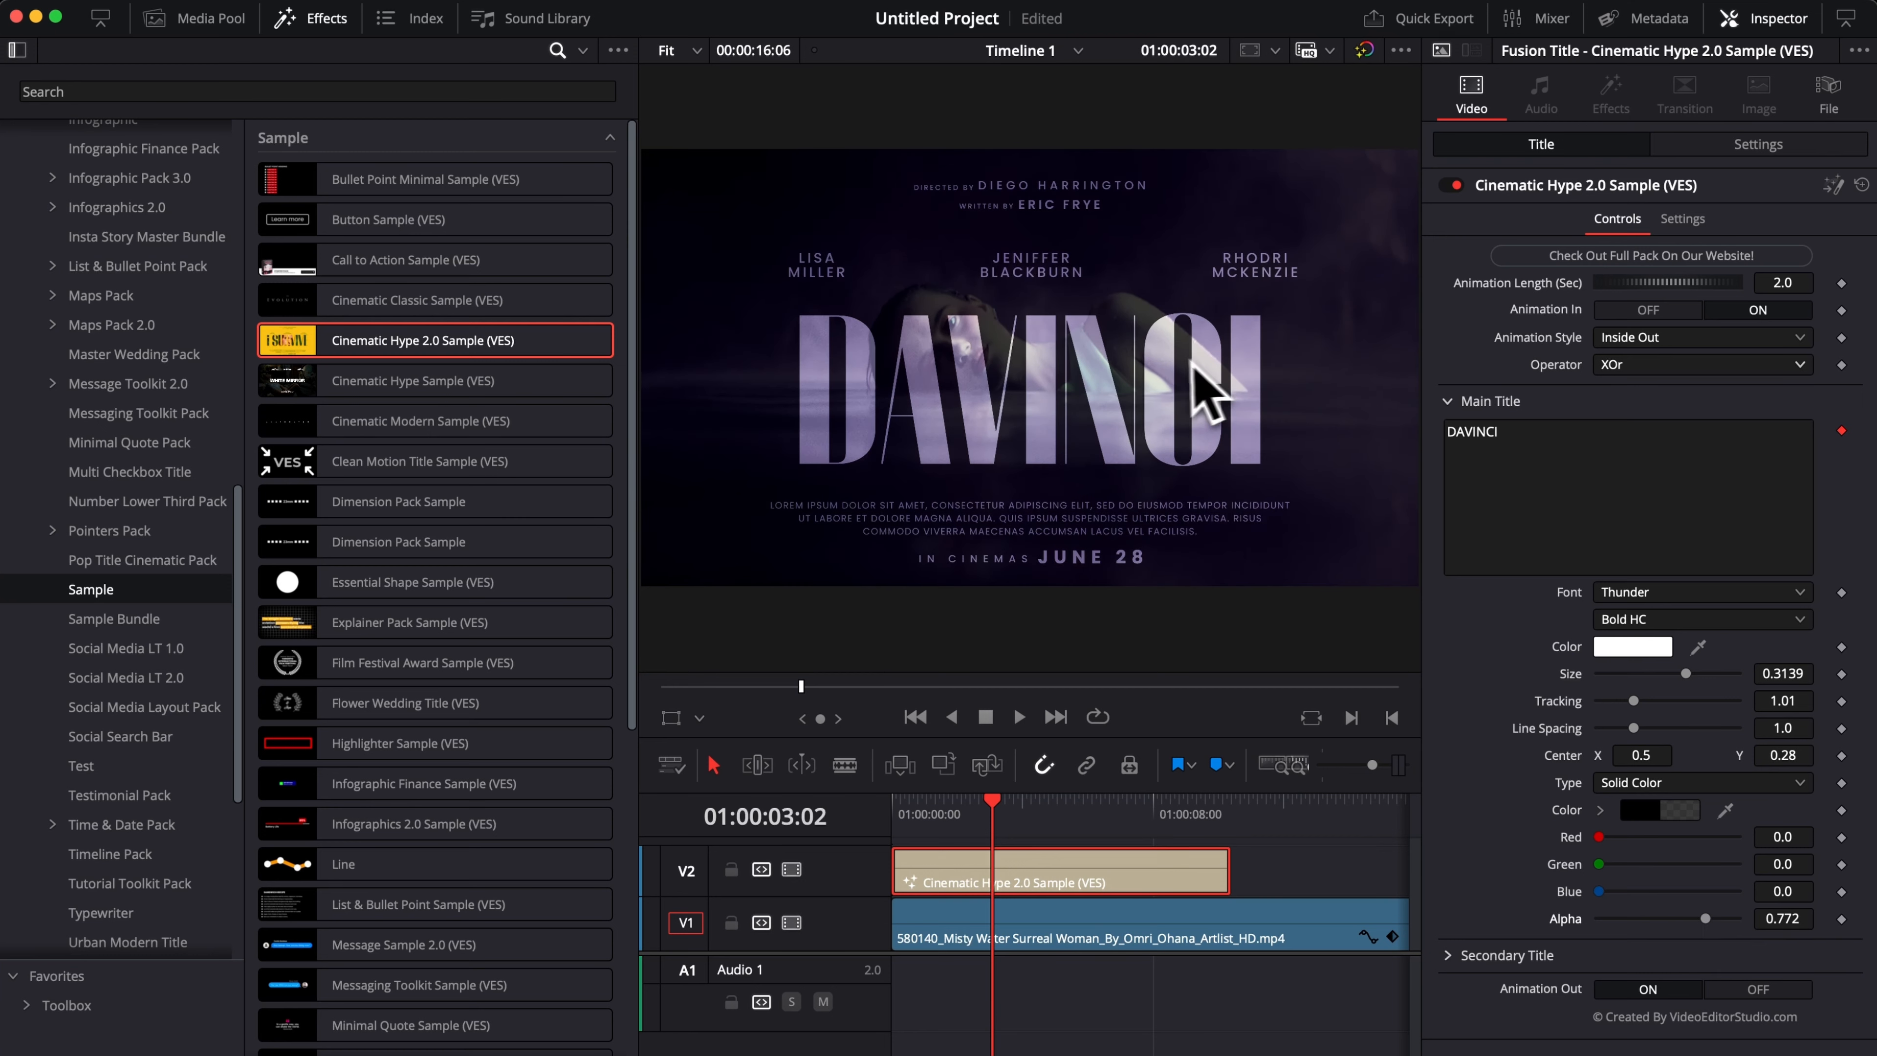
left_click_drag(931, 807, 900, 819)
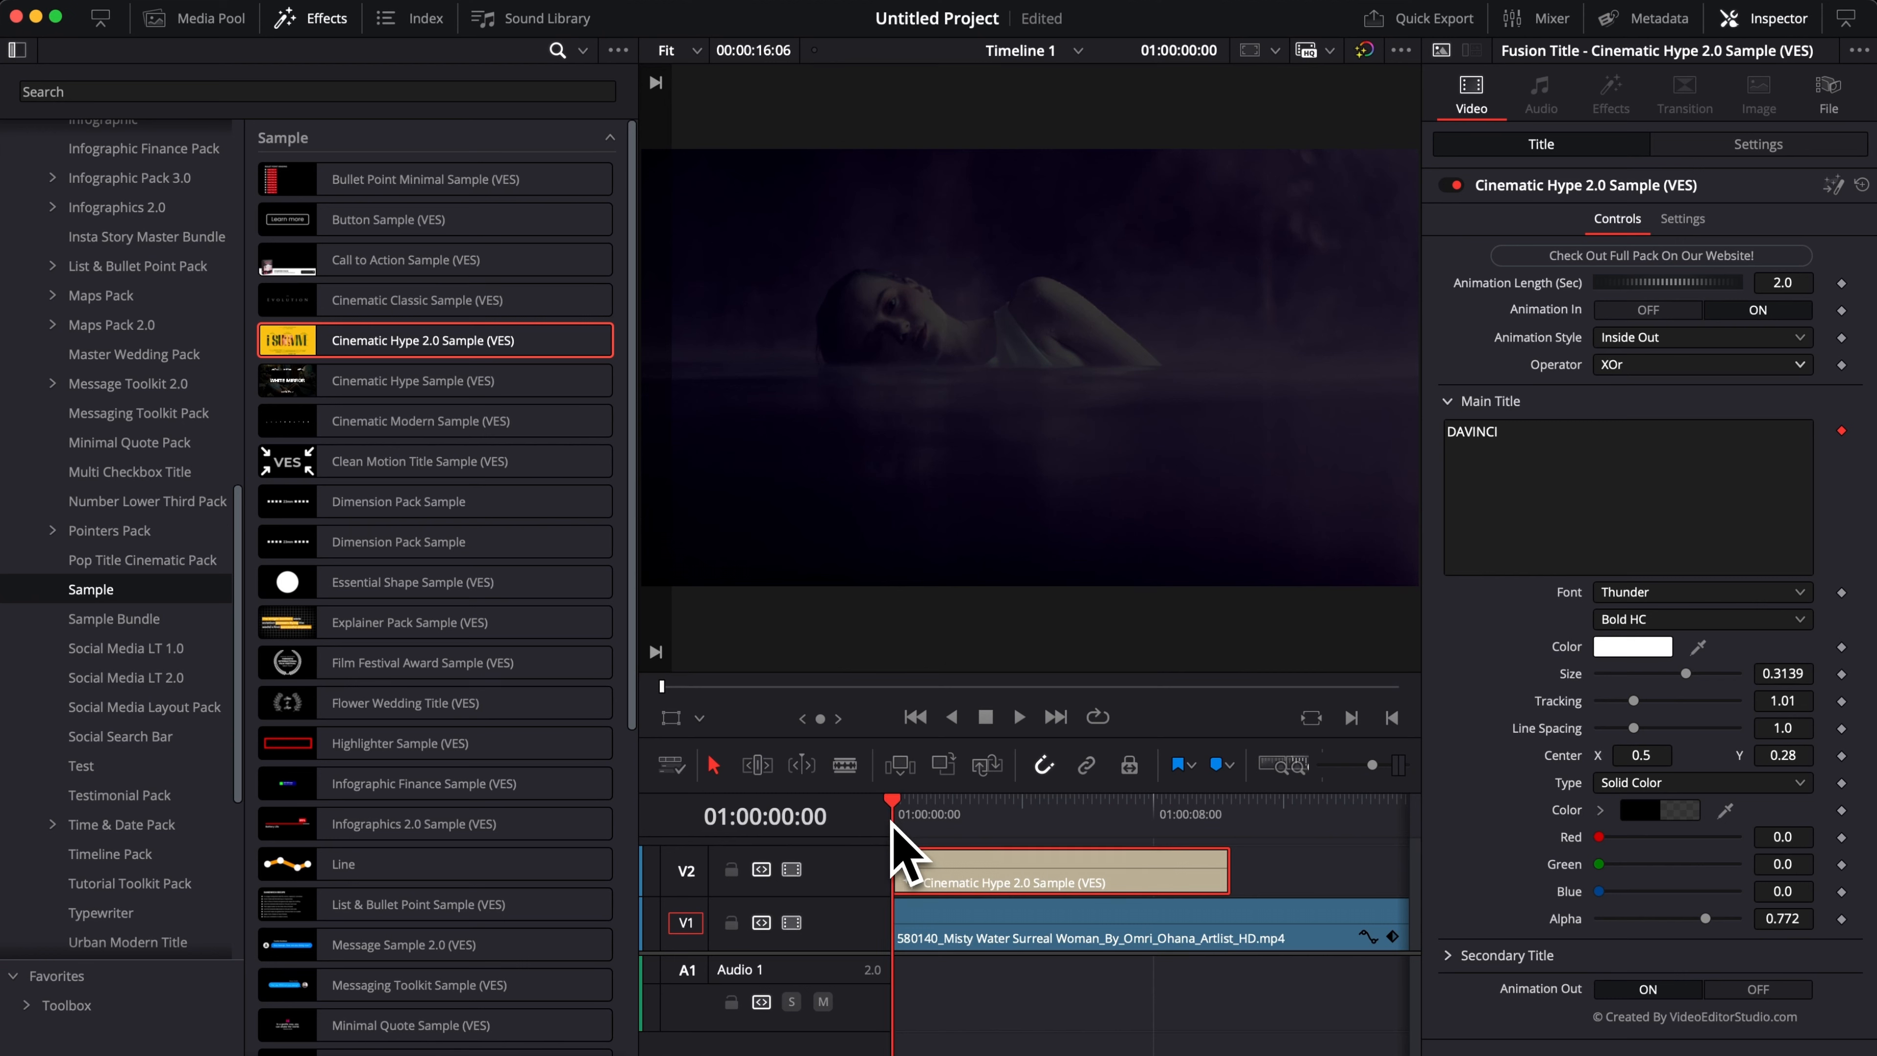
key("space")
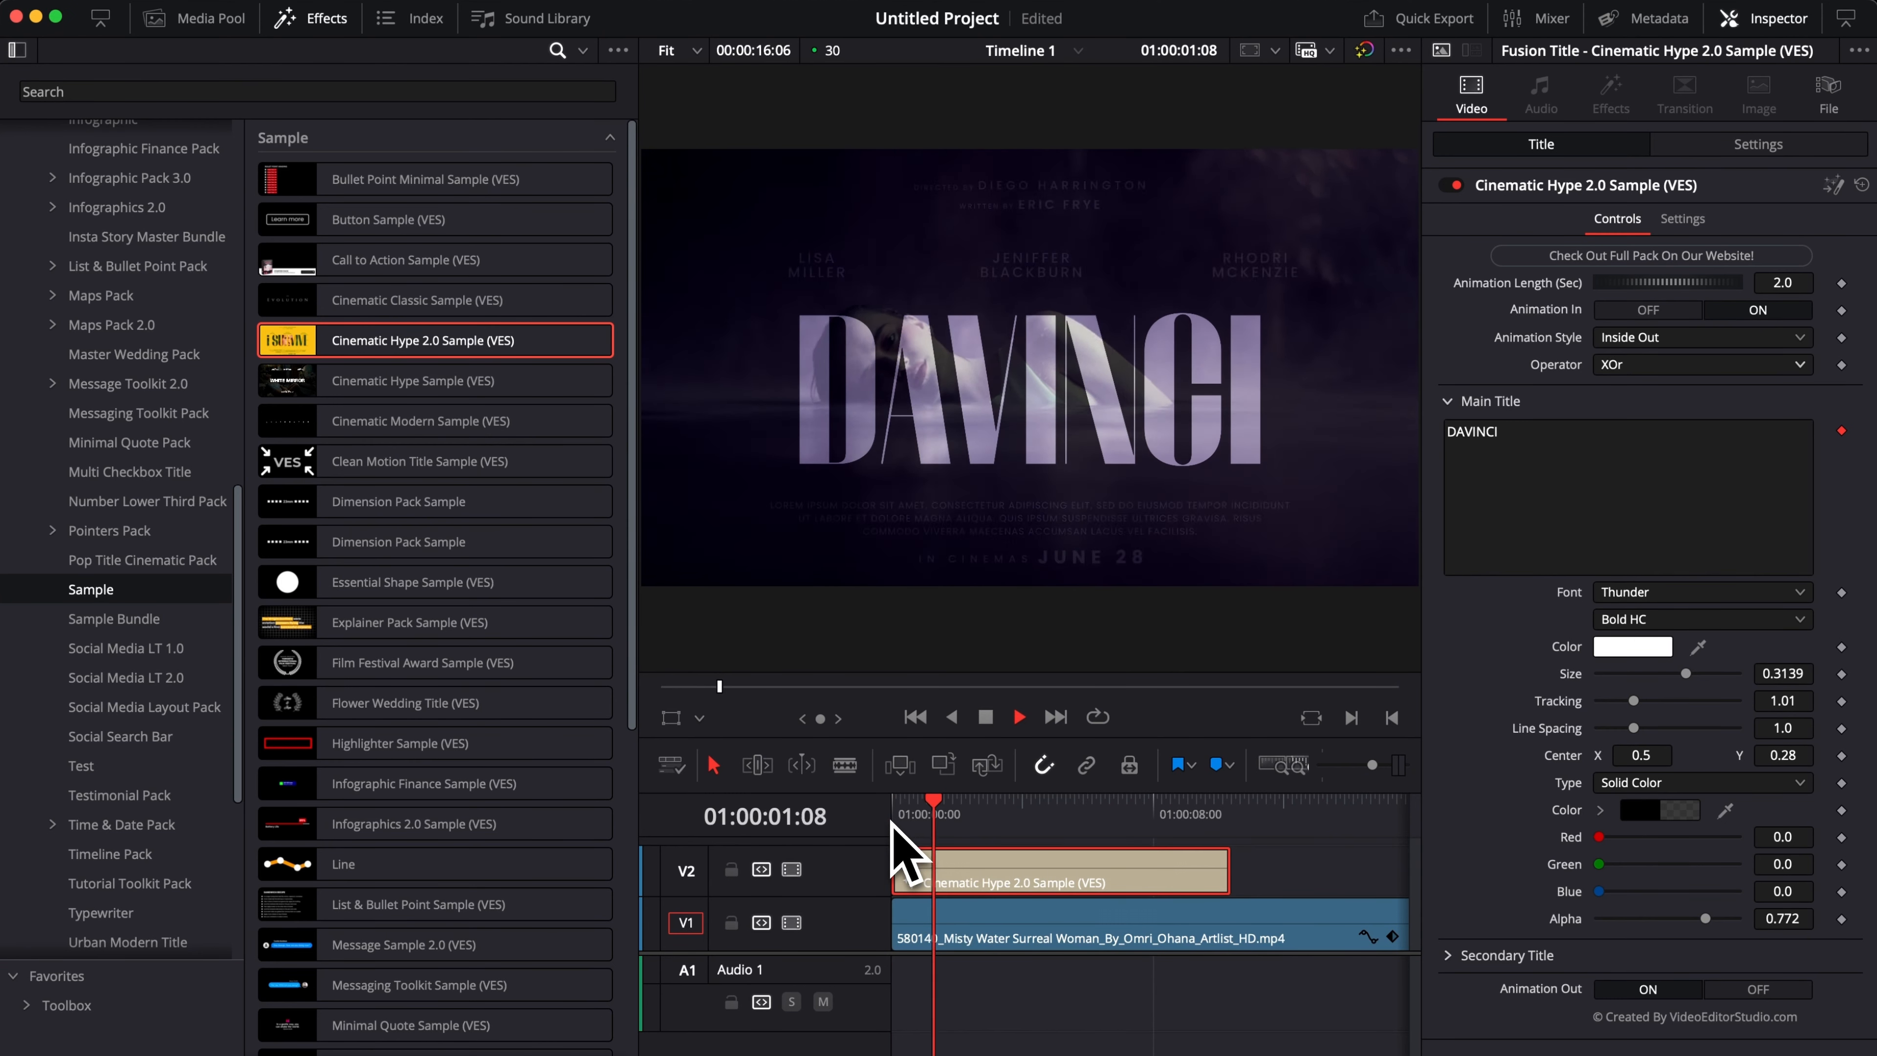
key("space")
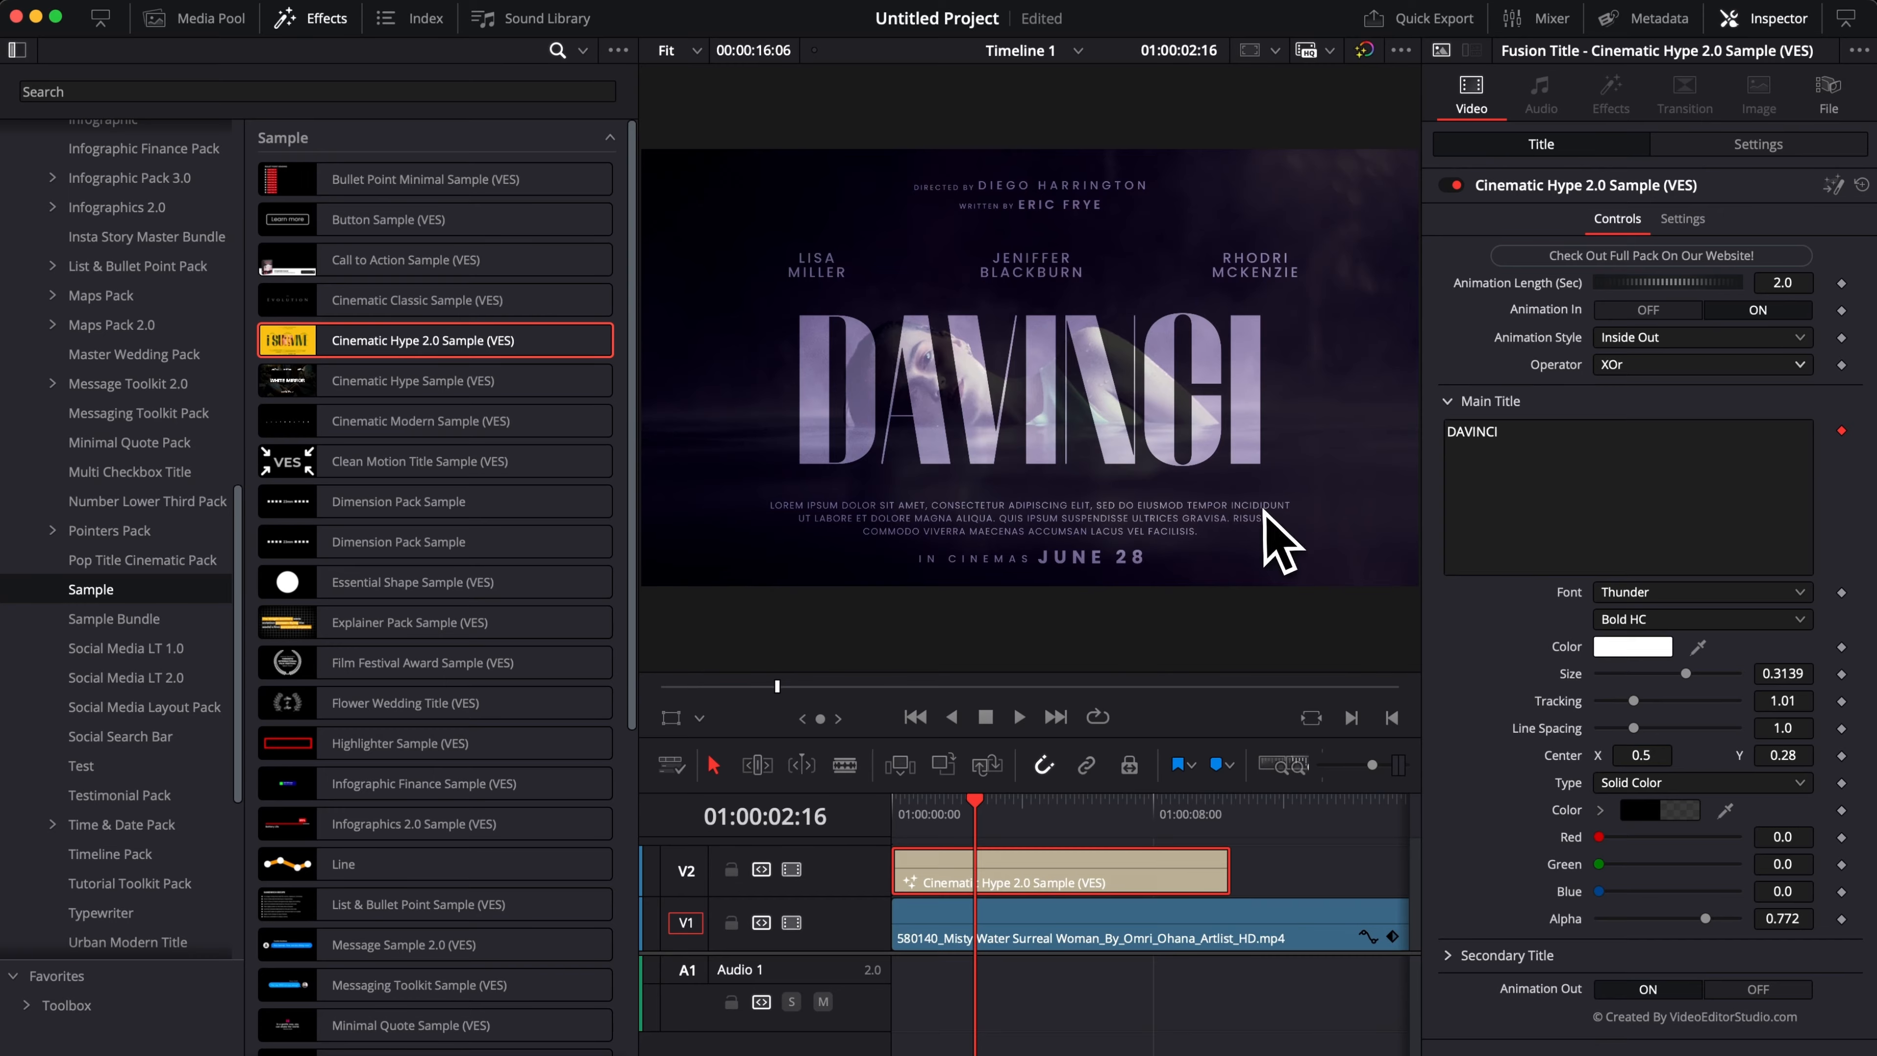
Examine the Secondary Title settings, checking which line each of Secondary Text 1, 2 and 3 controls.
left_click(1478, 400)
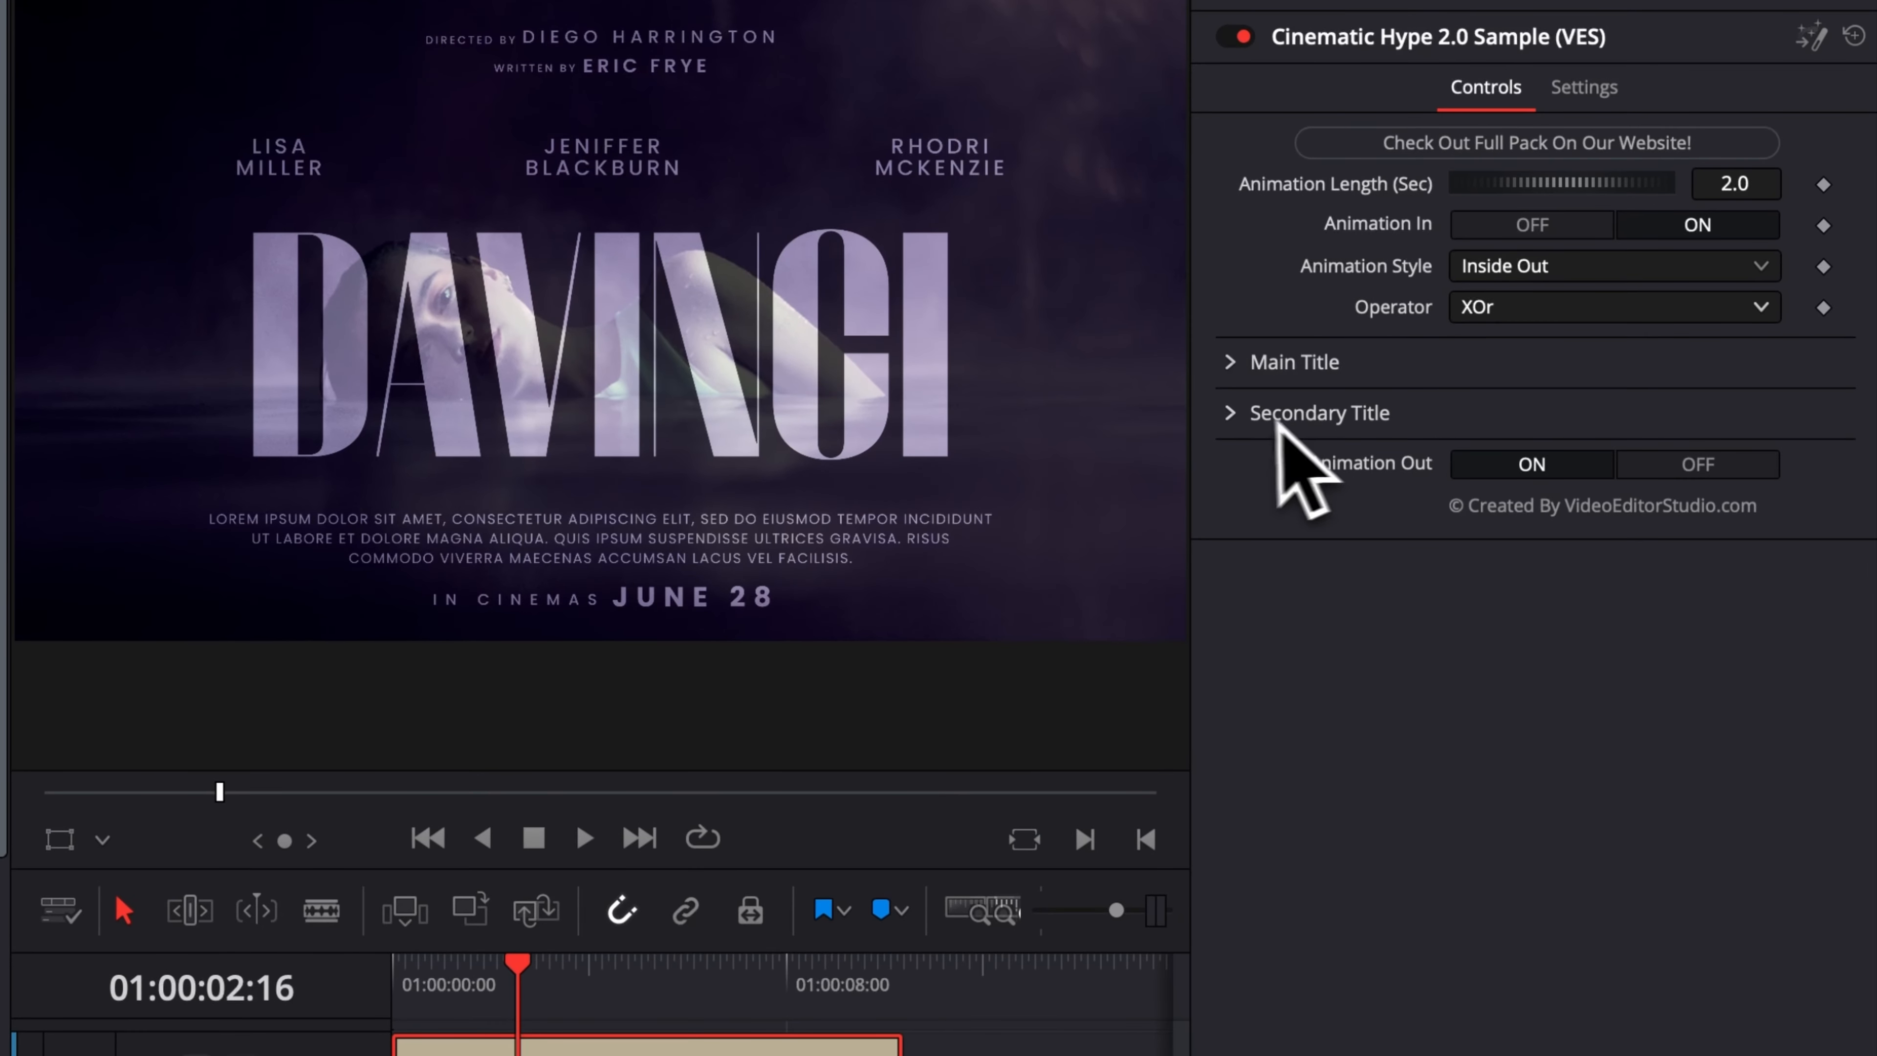
left_click(1231, 413)
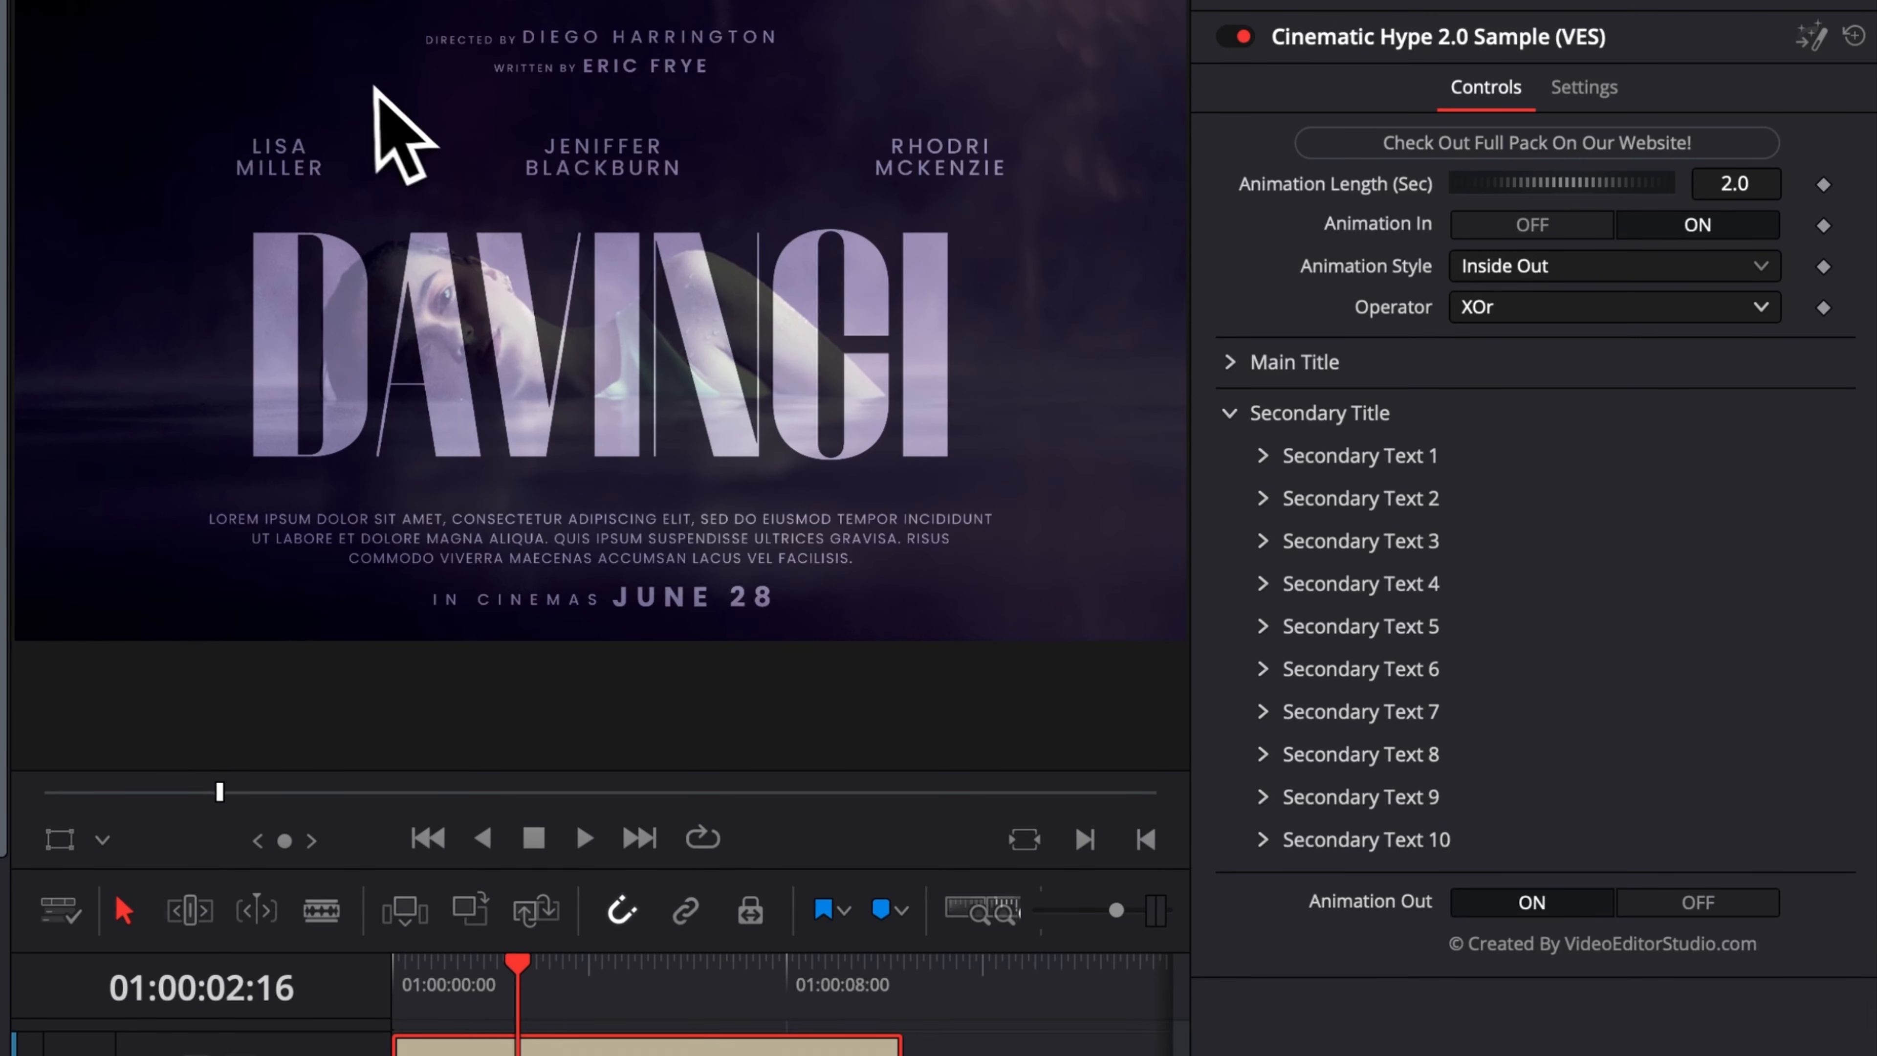
left_click(1263, 458)
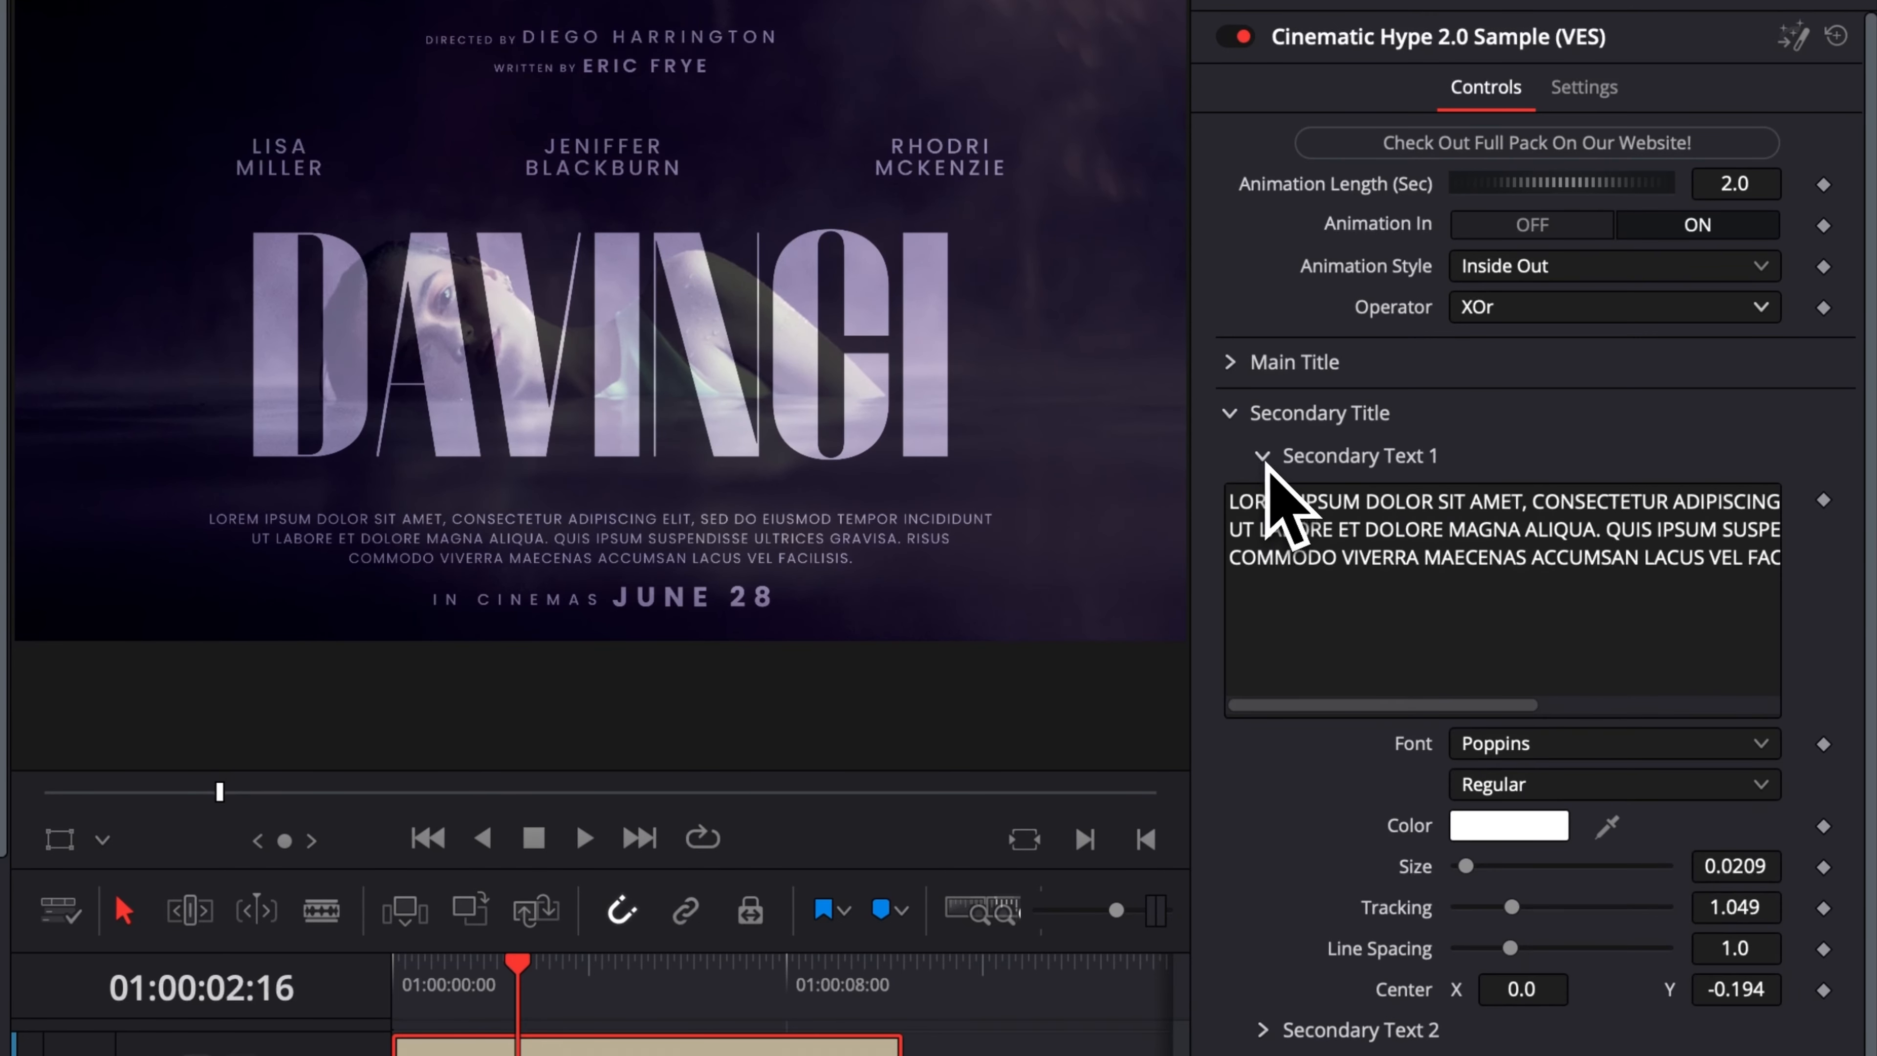
left_click(1263, 459)
left_click(1264, 500)
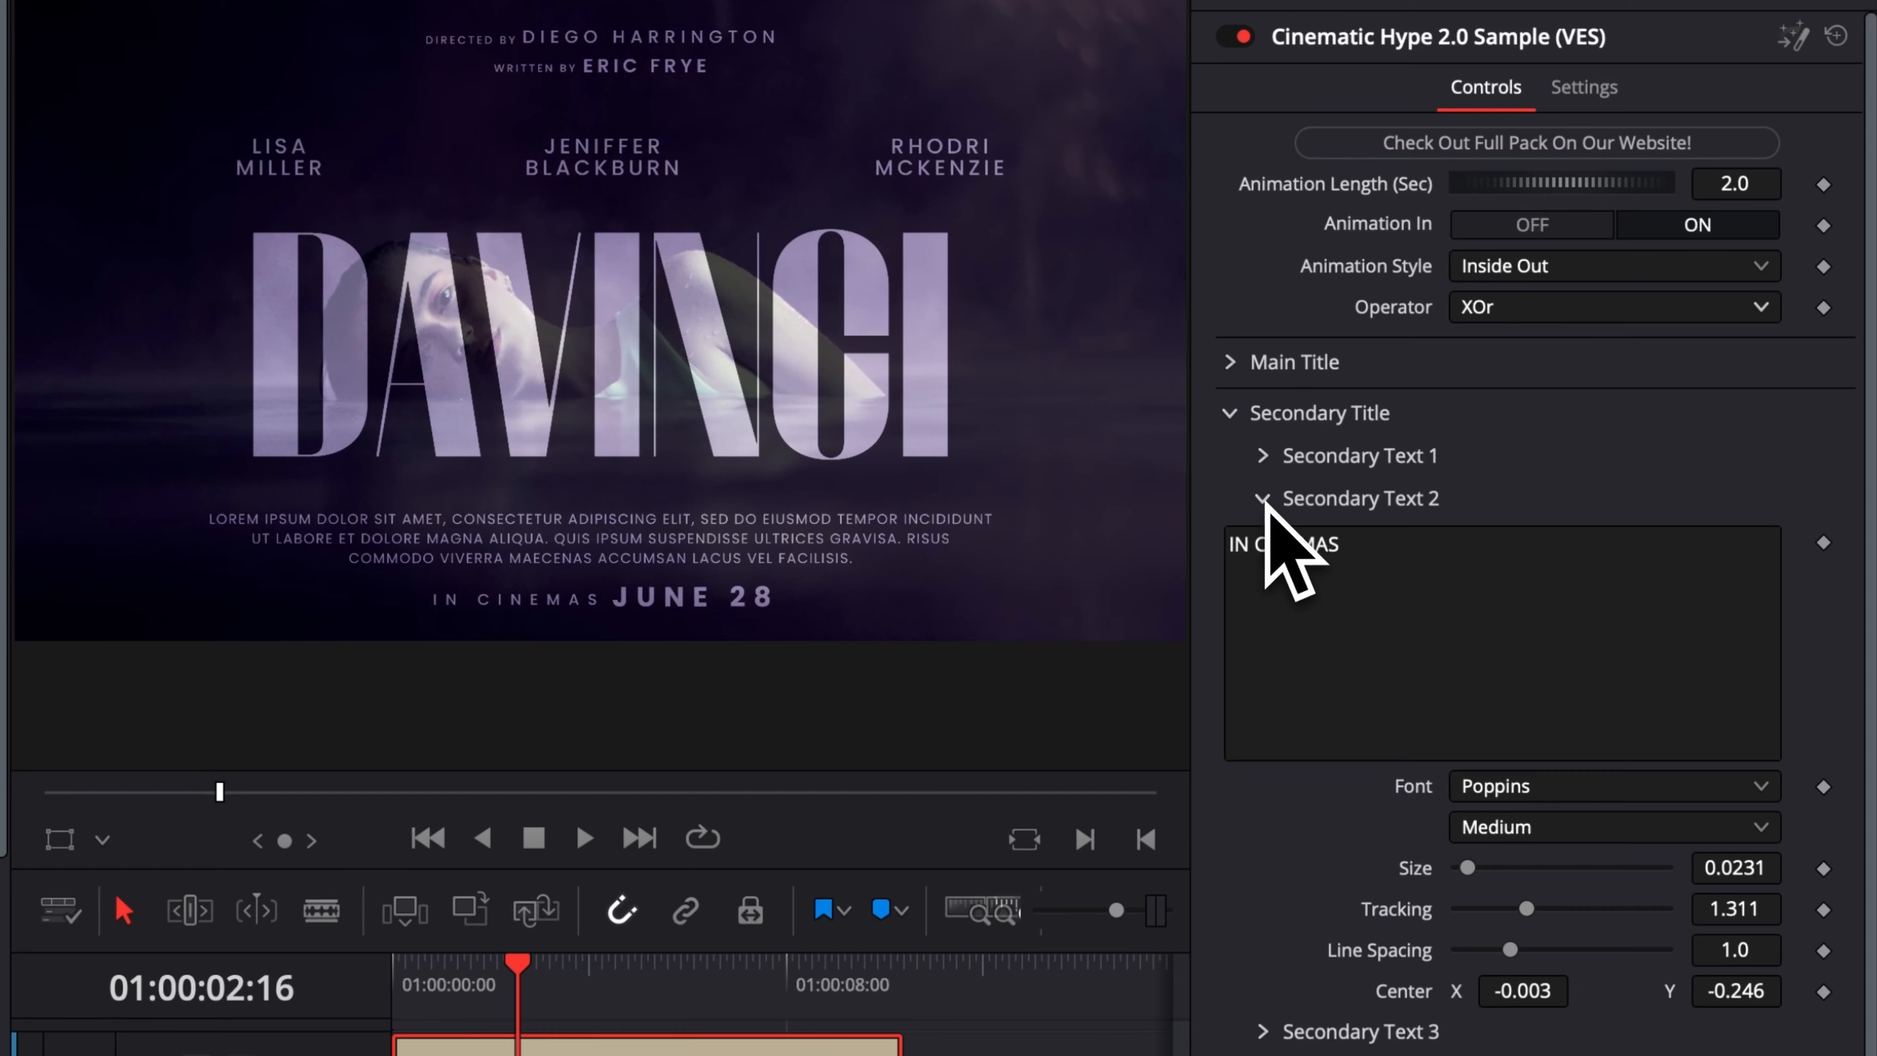
left_click(1263, 500)
left_click(1264, 542)
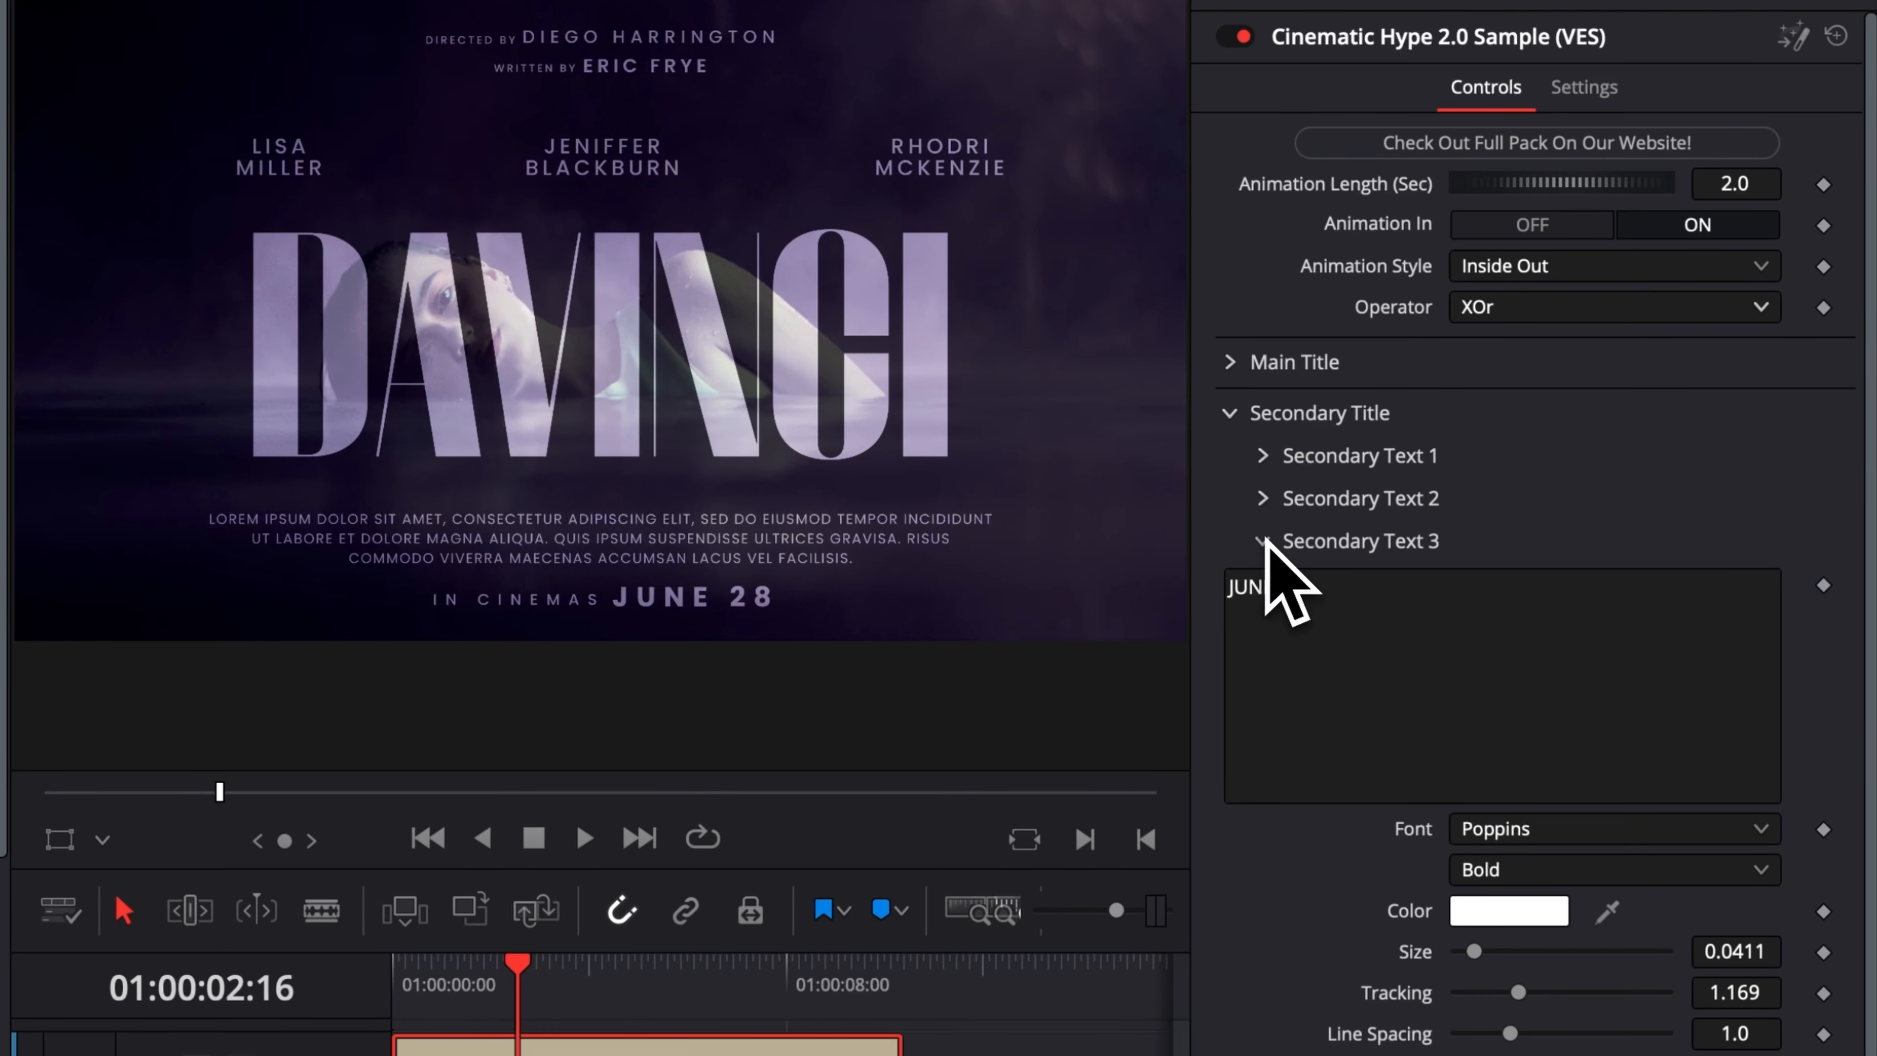
left_click(1264, 542)
Delete the DIRECTED BY wording from Secondary Text 4.
left_click(1264, 584)
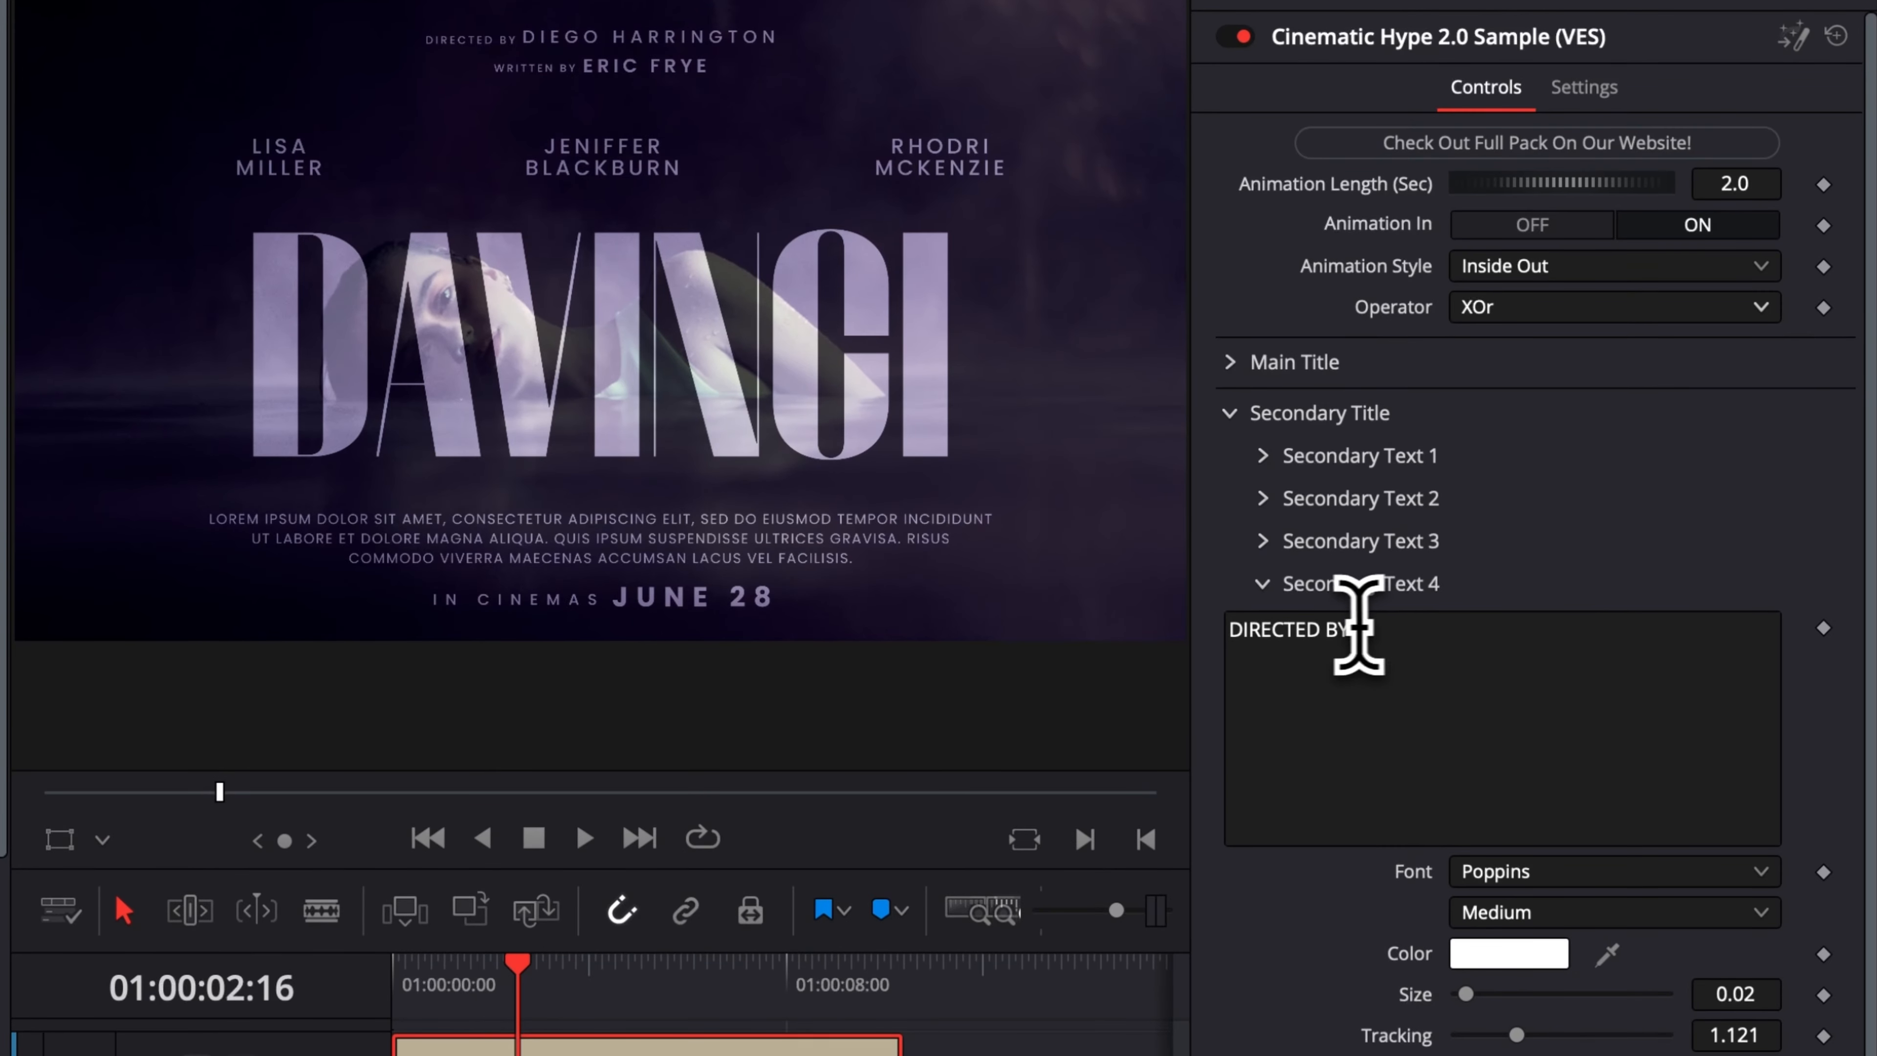
left_click_drag(1357, 630, 1098, 624)
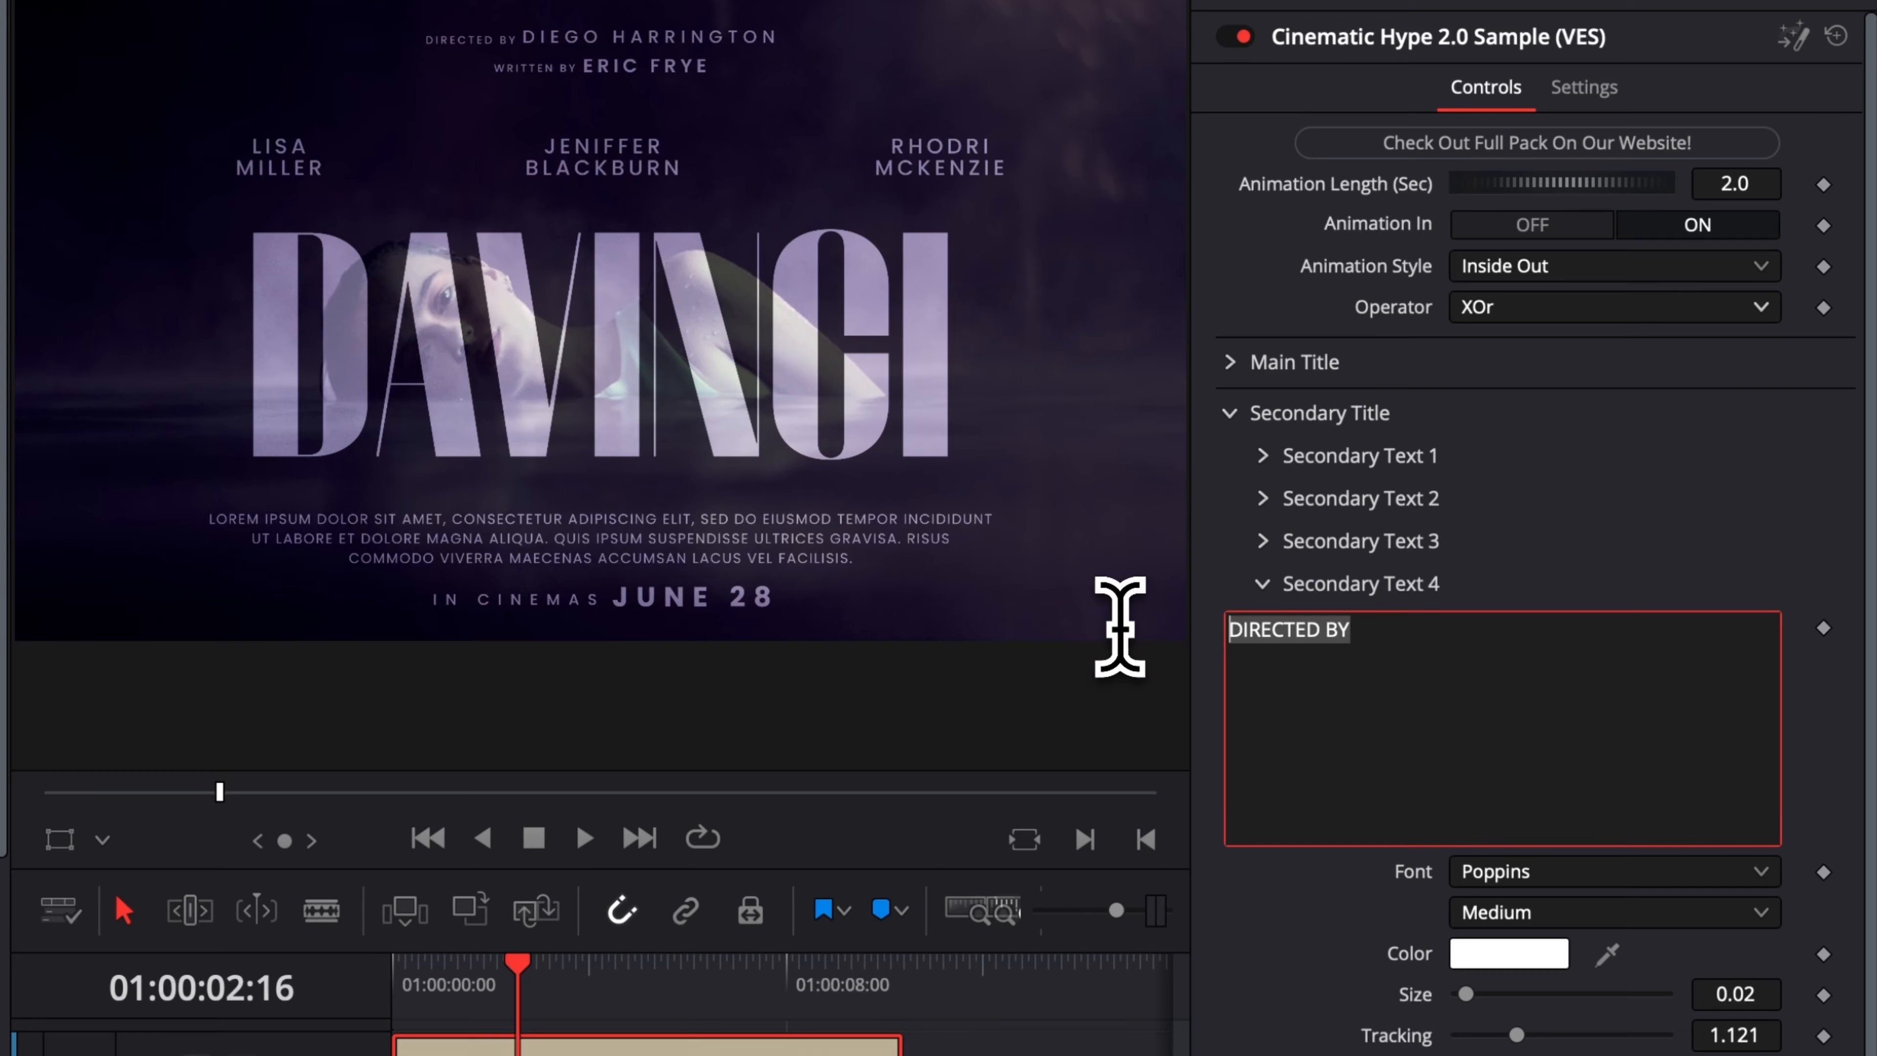
key("BackSpace")
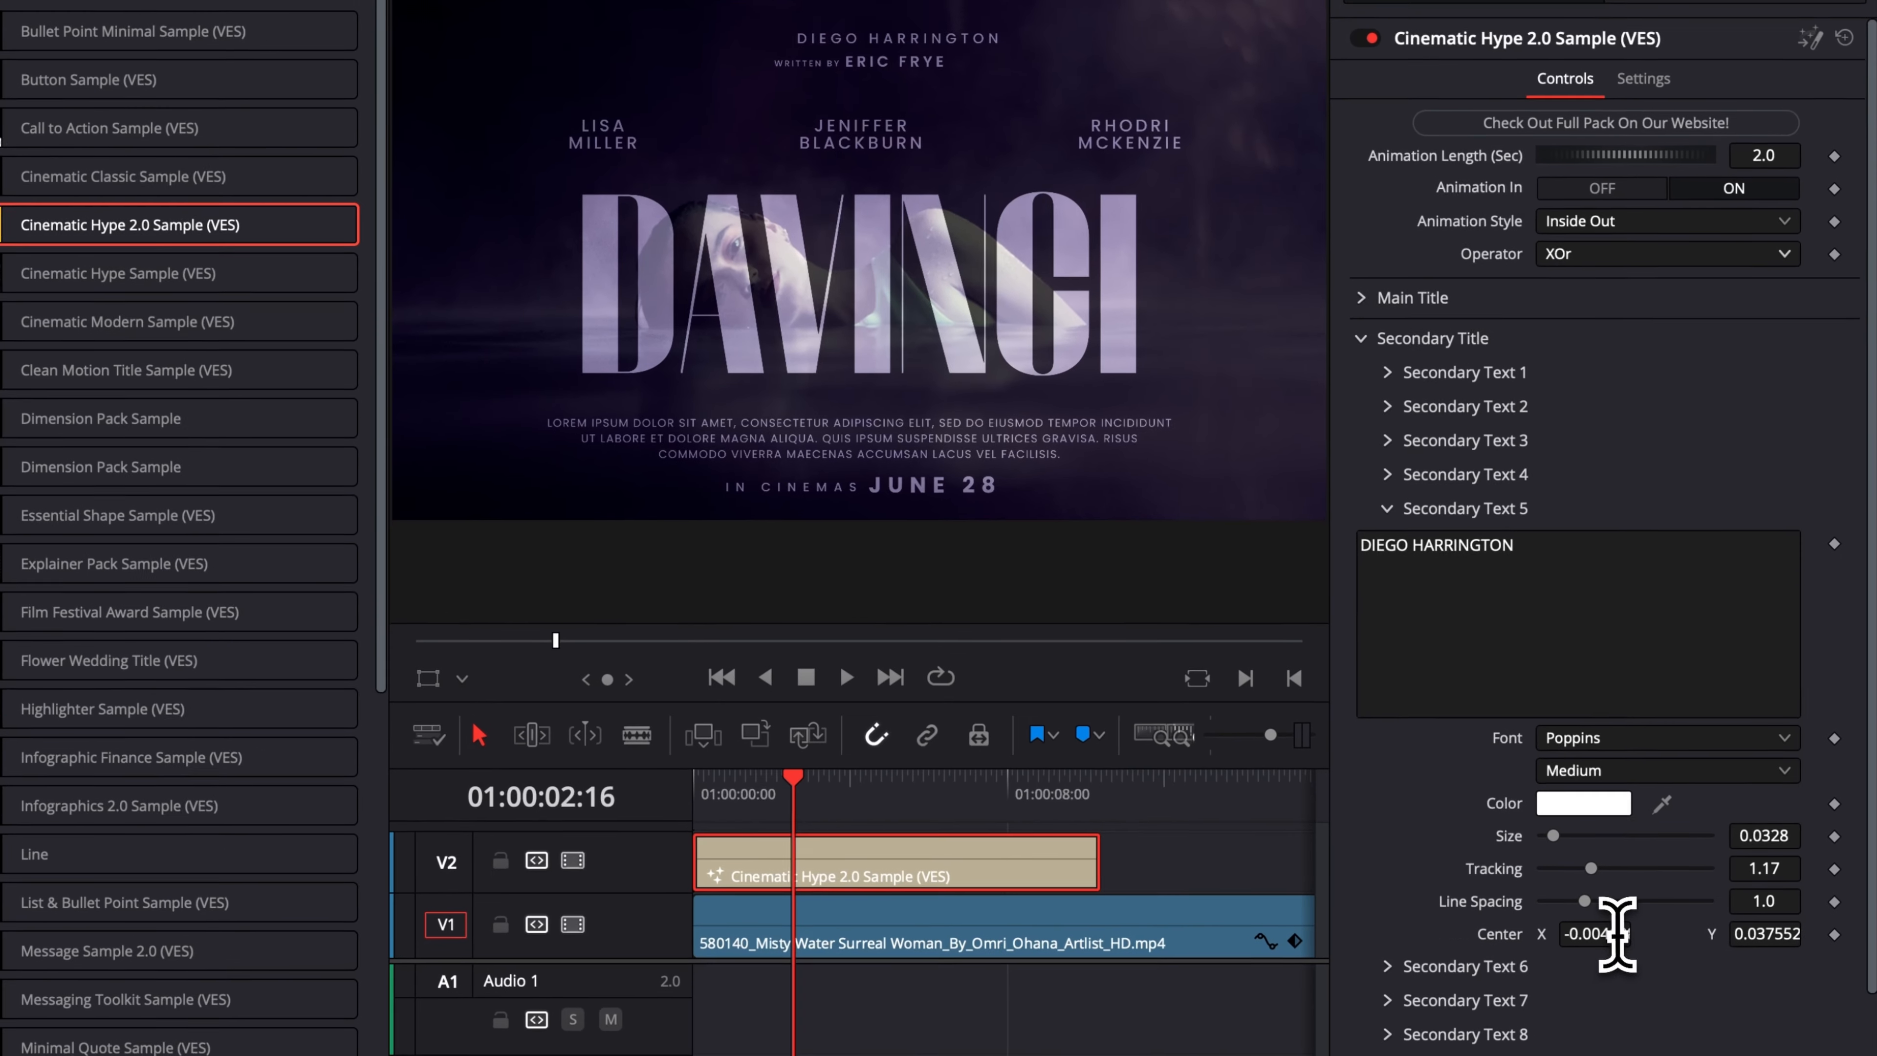
Recentre the director's name line, Secondary Text 5, by setting its Center X to about -0.058.
left_click(1660, 930)
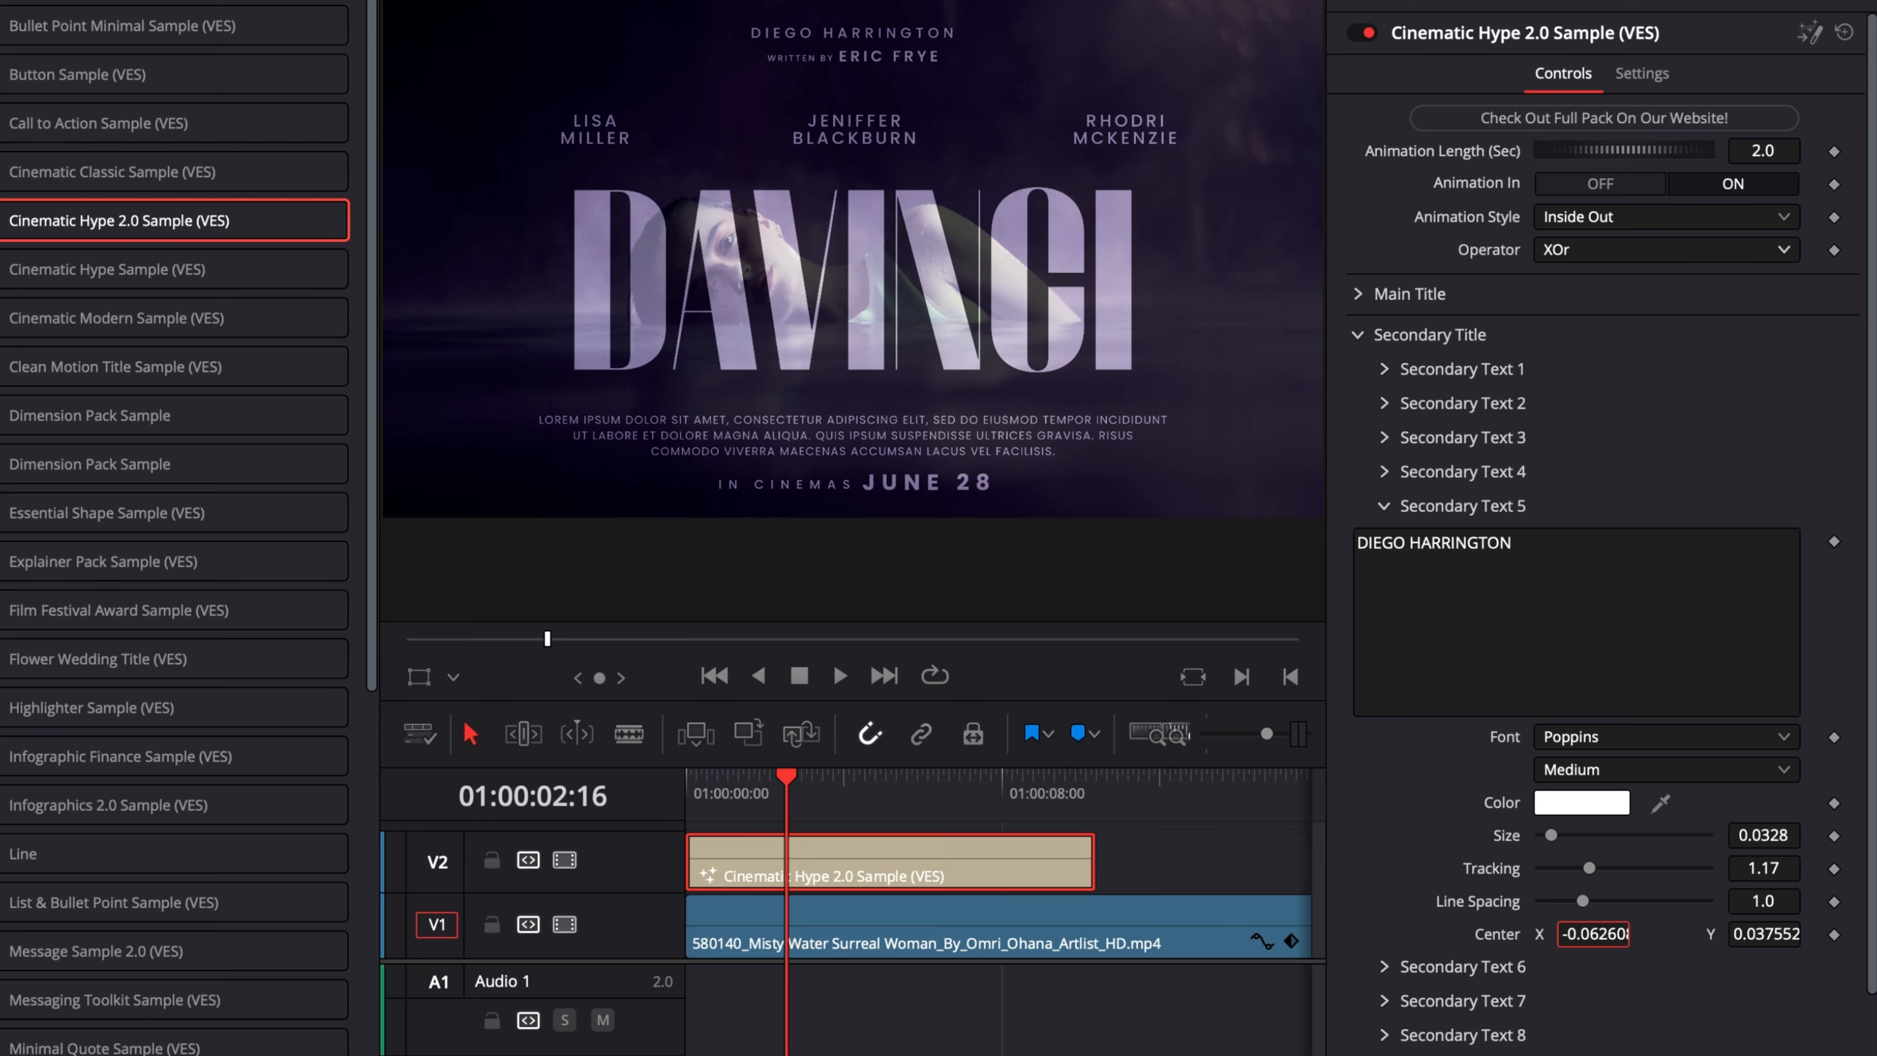
left_click_drag(1561, 939, 1618, 932)
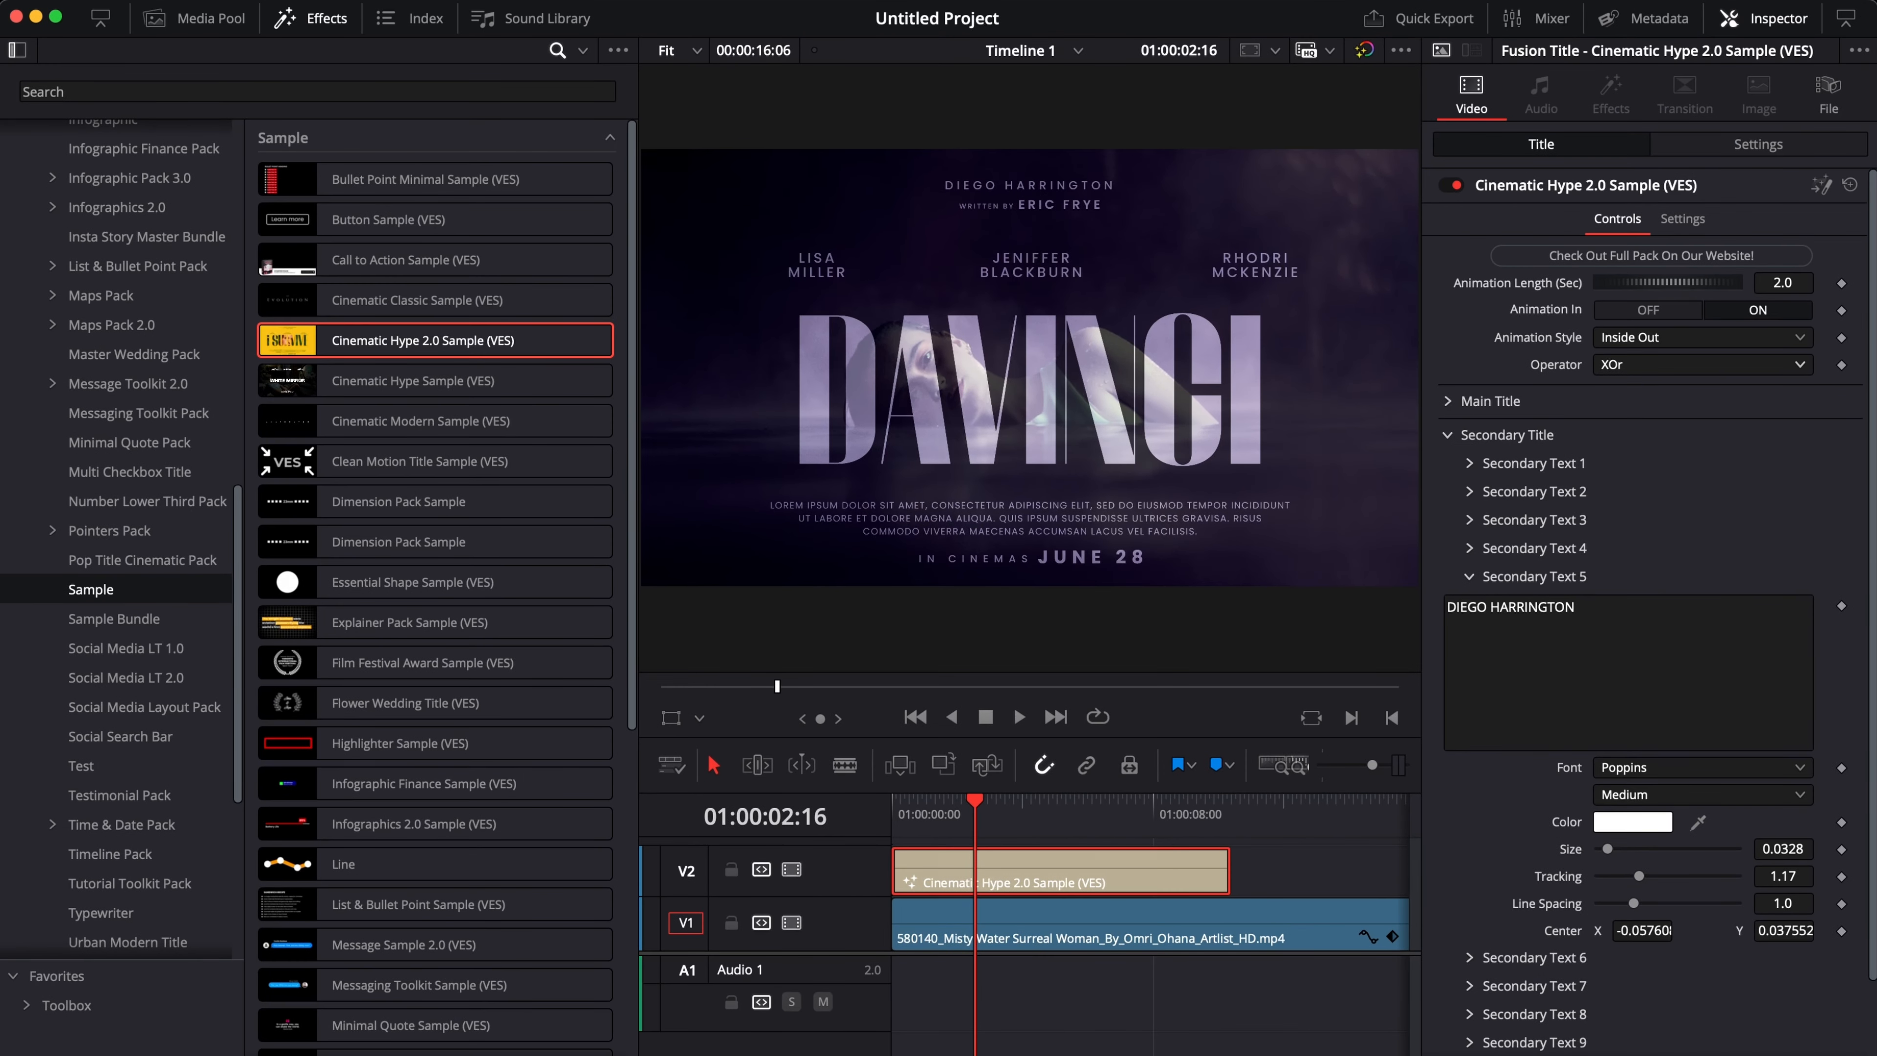
left_click(1471, 577)
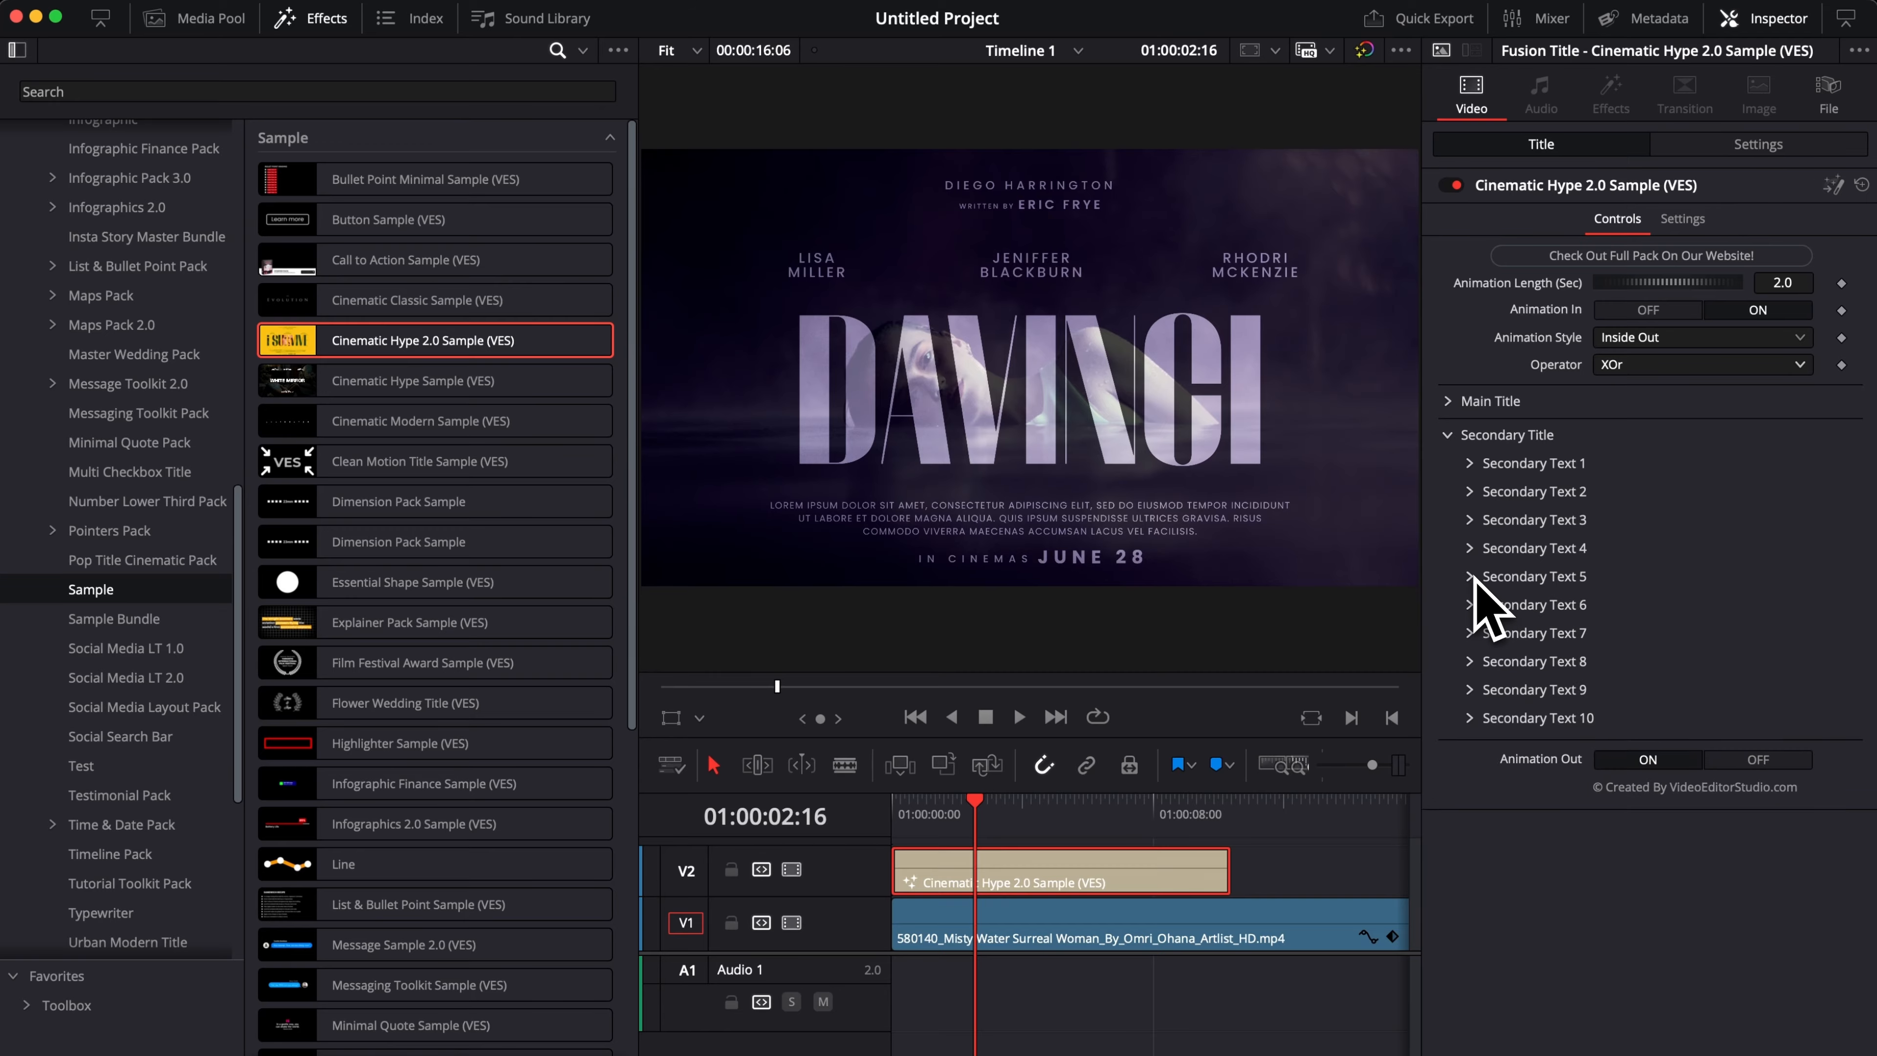